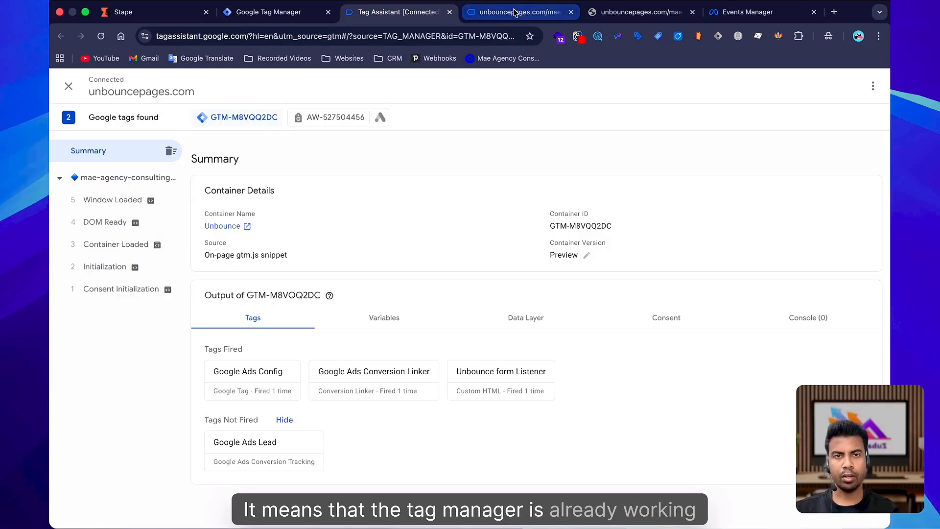
# Switch to the landing page and scroll down to the booking form.
pyautogui.click(514, 12)
pyautogui.scroll(-20, 497, 338)
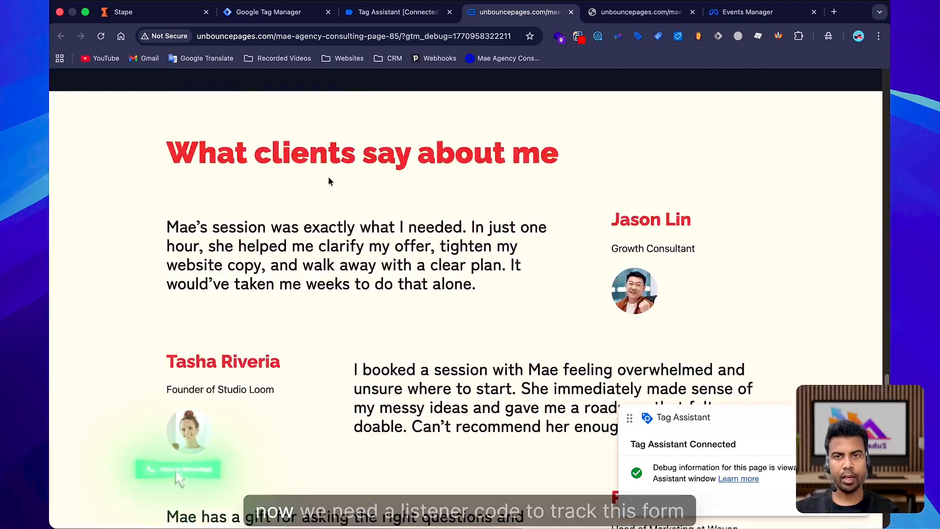
pyautogui.scroll(-15, 445, 361)
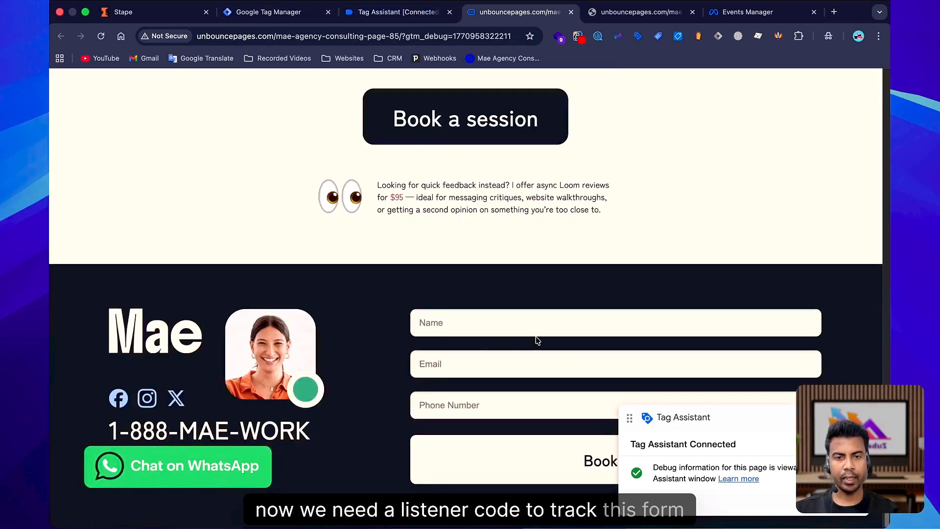
# Return to Tag Manager and open the Unbounce form Listener tag.
pyautogui.click(268, 12)
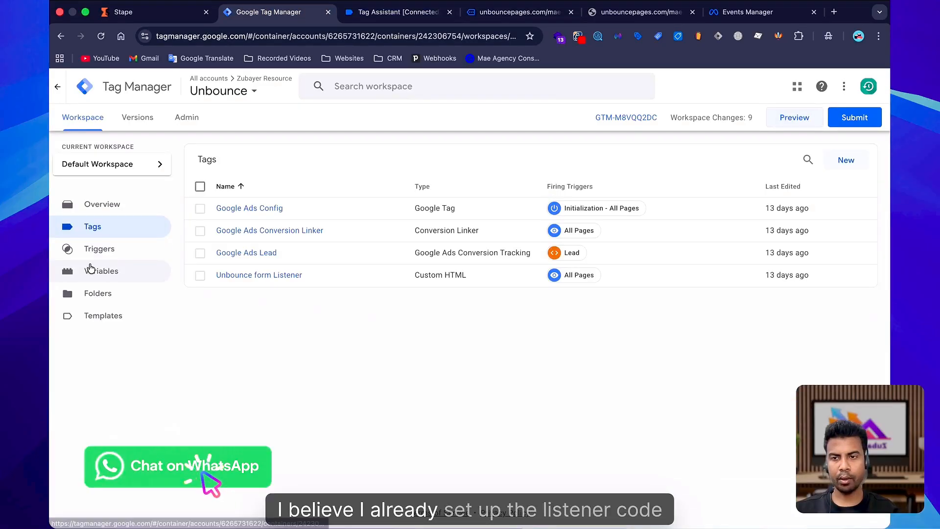
pyautogui.click(105, 256)
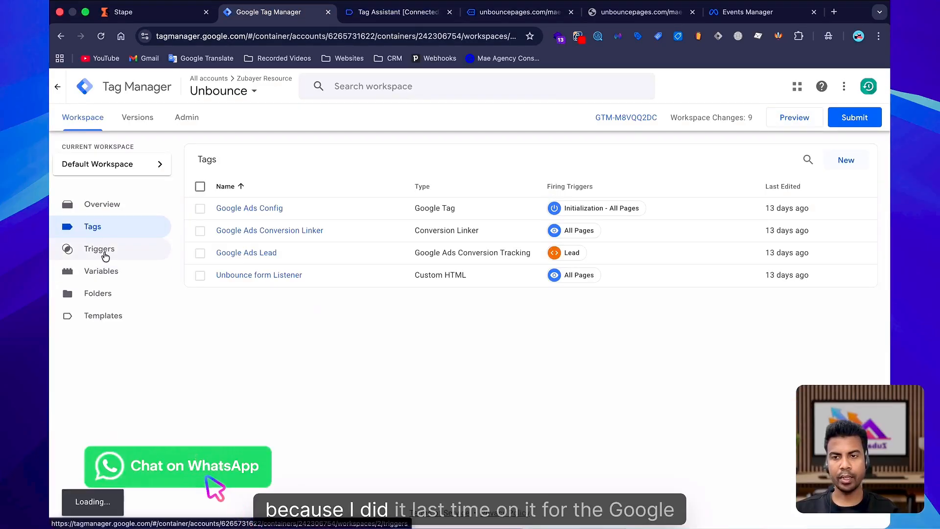
pyautogui.click(109, 229)
pyautogui.click(269, 277)
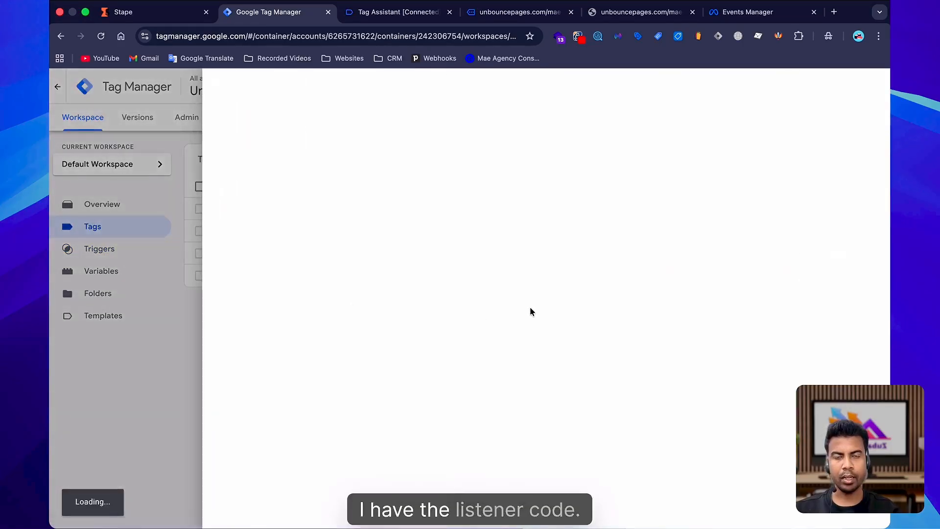
# Fill in the booking form with a saved contact, submit it, and inspect the Ub-form-submitted event in Tag Assistant.
pyautogui.click(509, 12)
pyautogui.click(449, 318)
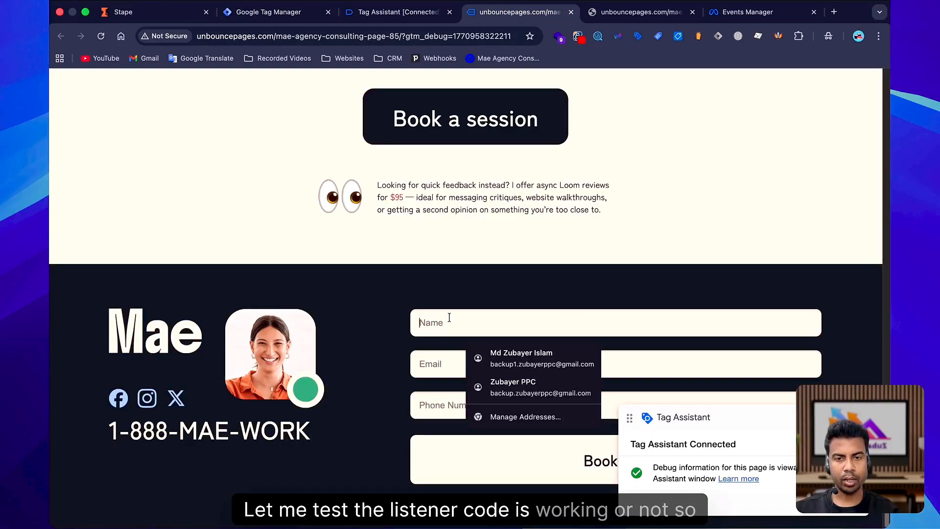
pyautogui.click(513, 364)
pyautogui.click(519, 459)
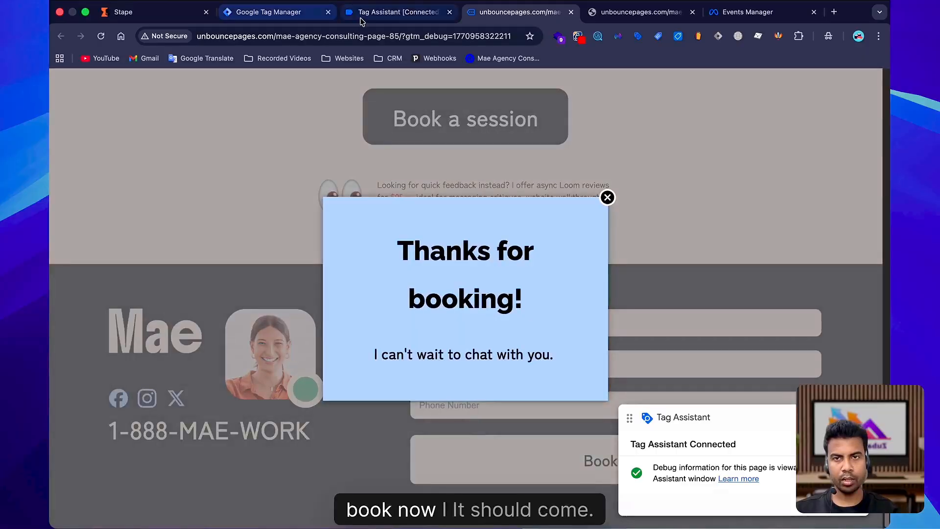
pyautogui.click(361, 14)
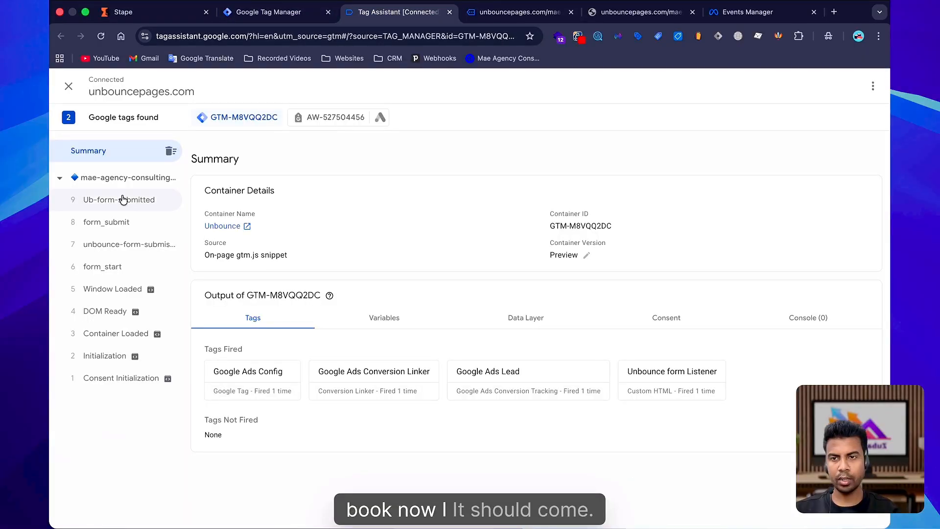
pyautogui.click(106, 200)
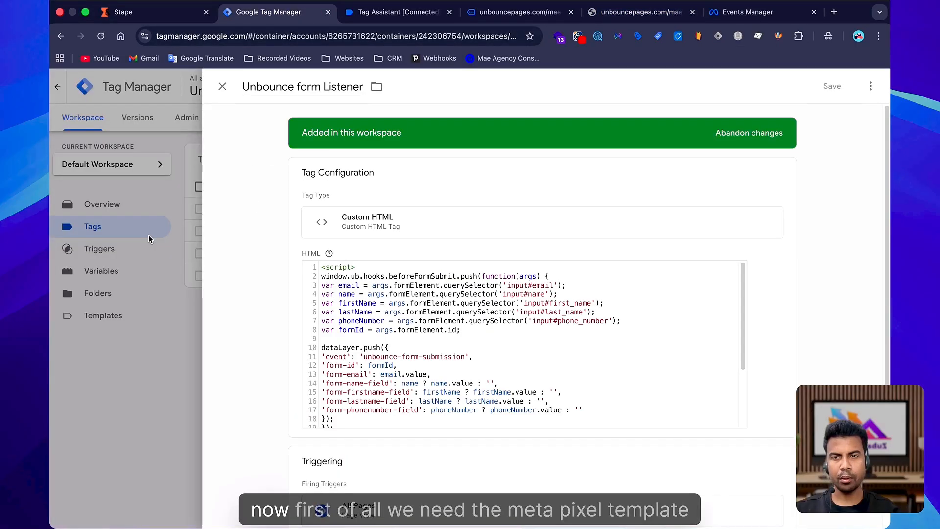
# Create a new tag using the Facebook Pixel template imported from the Community Template Gallery.
pyautogui.click(147, 231)
pyautogui.click(845, 157)
pyautogui.click(466, 164)
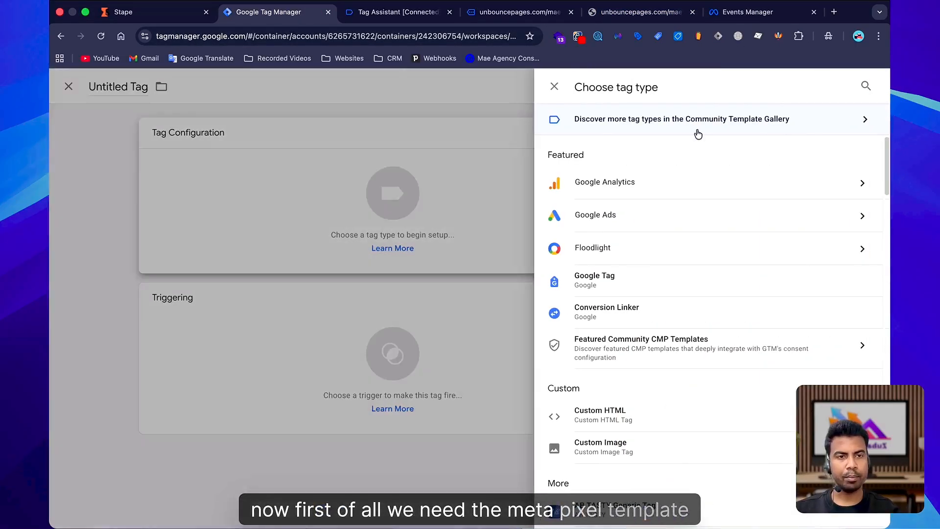
pyautogui.click(695, 127)
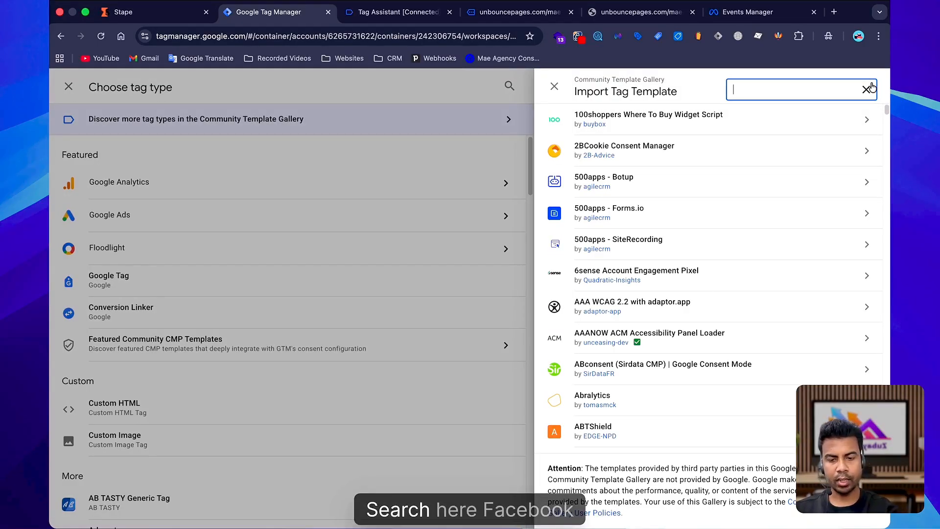
pyautogui.write('facebook pixel')
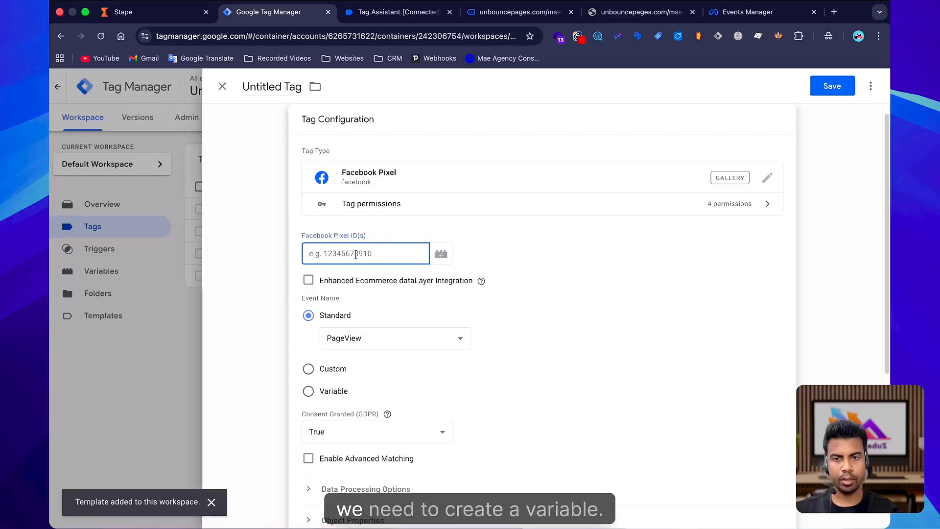
# Create a Constant variable named Meta Pixel Id holding the pixel ID and use it for the Facebook Pixel ID field.
pyautogui.click(442, 256)
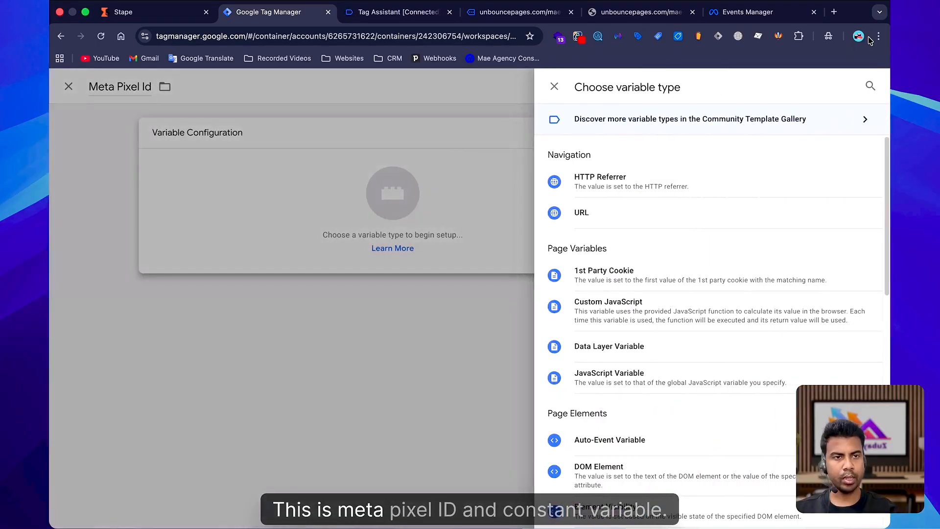
pyautogui.click(869, 88)
pyautogui.write('cons')
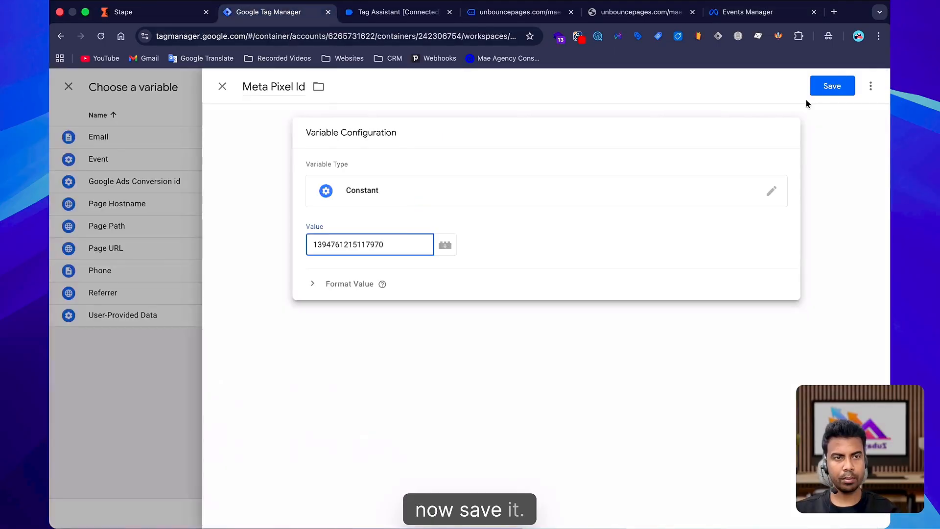
pyautogui.click(828, 86)
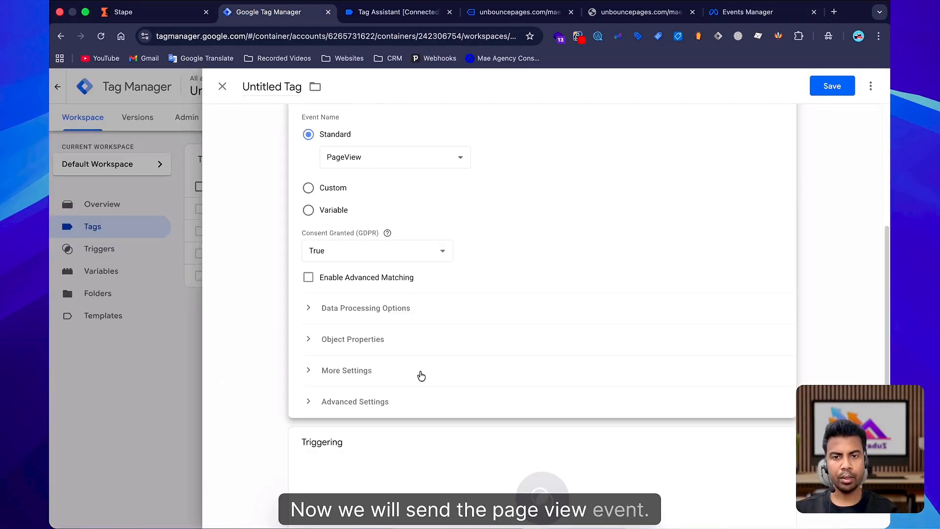
# Expand the Data Processing and Object Properties options and set the tag's trigger to Initialization - All Pages.
pyautogui.click(421, 308)
pyautogui.scroll(-3, 474, 330)
pyautogui.click(460, 272)
pyautogui.moveTo(423, 291)
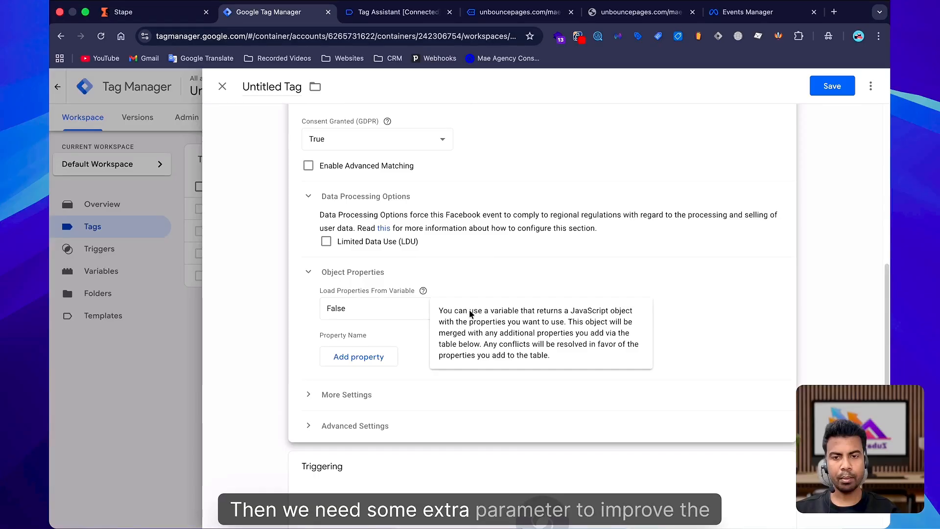
pyautogui.scroll(-2, 340, 419)
pyautogui.click(362, 436)
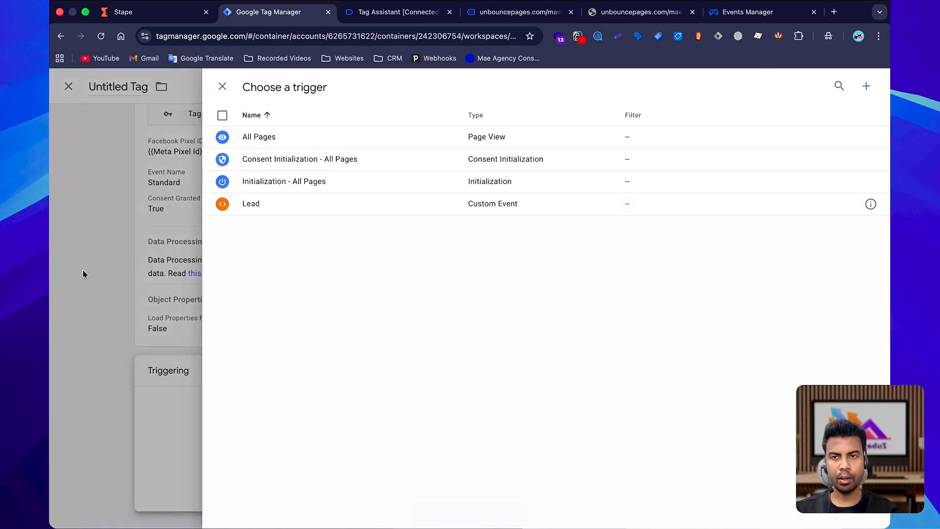
pyautogui.click(287, 190)
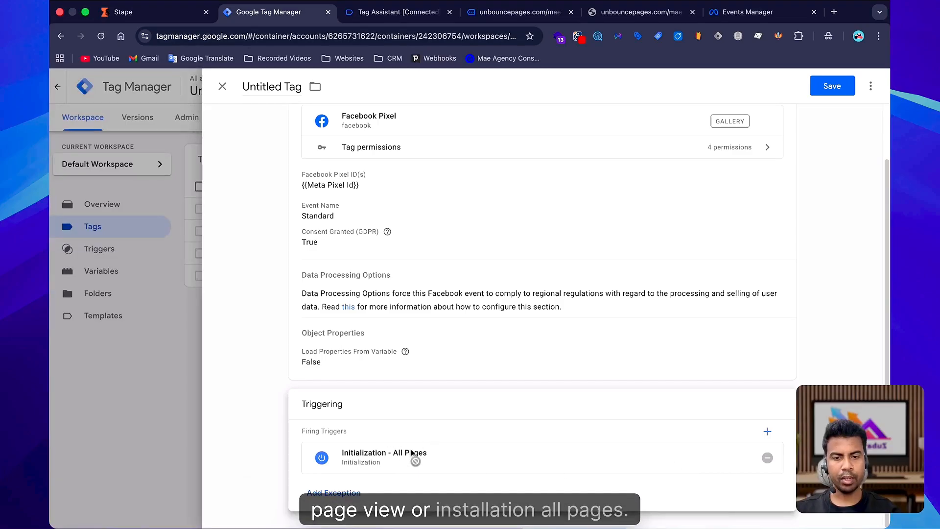
# Expand More Settings and review the tag's configuration options.
pyautogui.click(413, 373)
pyautogui.scroll(-5, 490, 340)
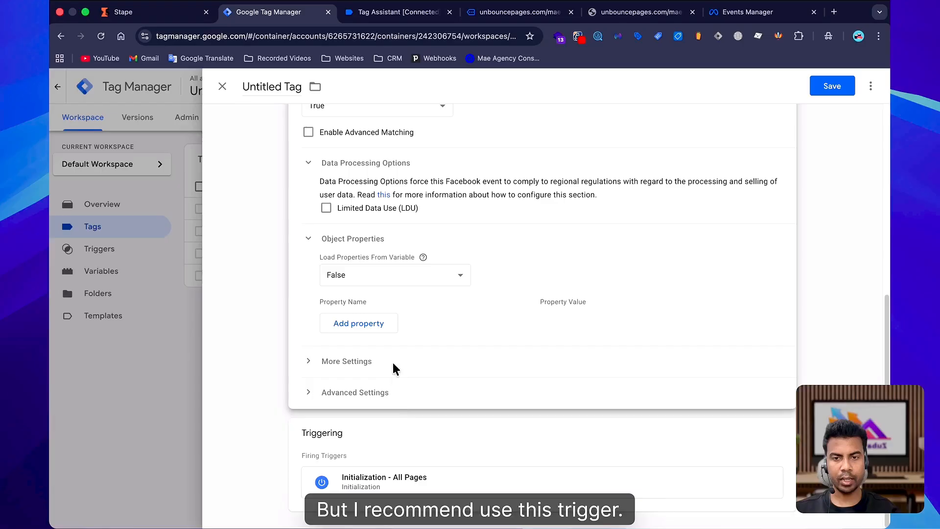
pyautogui.click(392, 365)
pyautogui.scroll(3, 450, 325)
pyautogui.scroll(-5, 392, 304)
pyautogui.scroll(2, 429, 293)
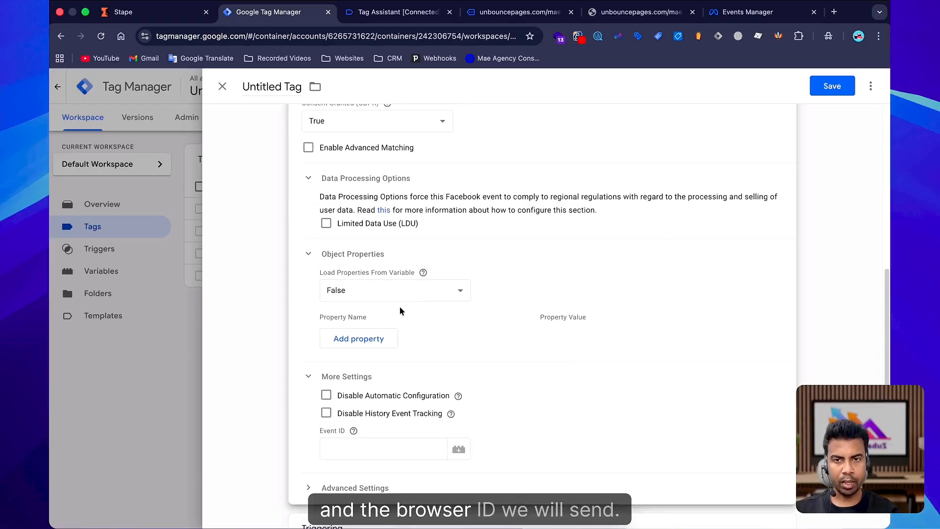
pyautogui.scroll(5, 399, 308)
pyautogui.scroll(-7, 415, 323)
pyautogui.scroll(1, 401, 320)
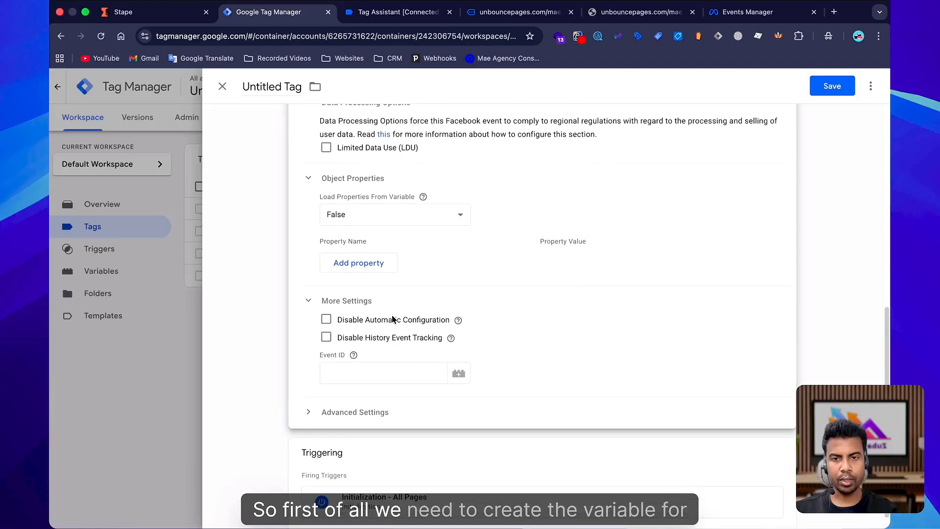
pyautogui.scroll(-1, 386, 386)
pyautogui.scroll(8, 475, 316)
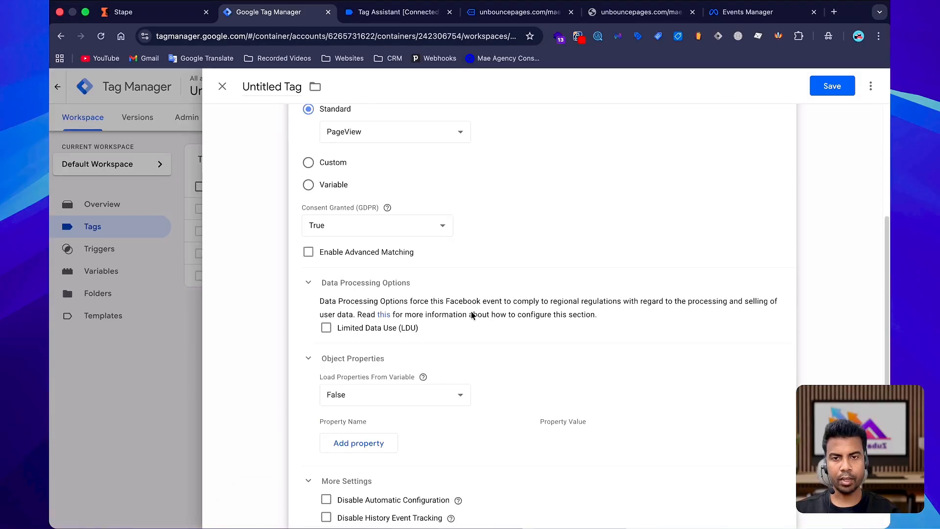
pyautogui.scroll(-9, 473, 315)
# Import the Unique Event ID variable template from the Community Template Gallery for the Event ID field.
pyautogui.click(453, 354)
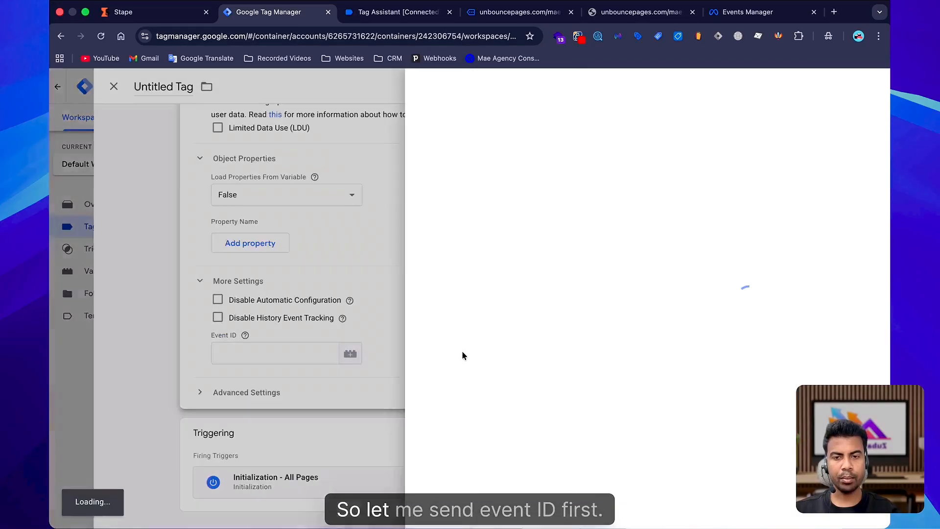
pyautogui.click(877, 87)
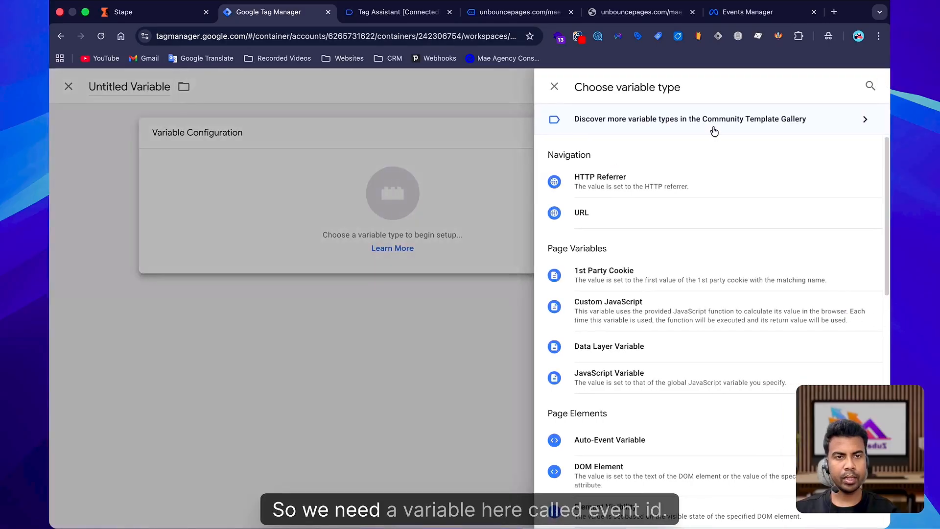
pyautogui.click(656, 126)
pyautogui.write('even')
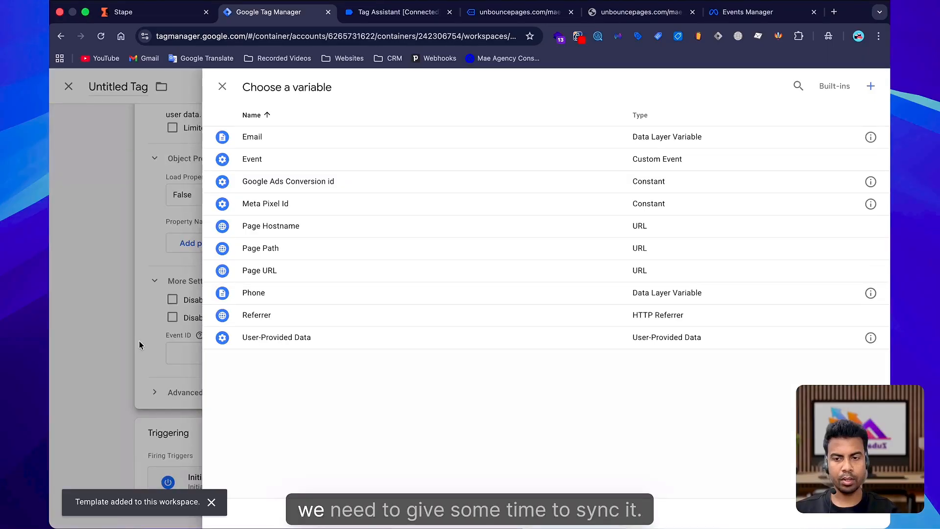
# Create a Unique Event ID variable named Event Id, save it, and assign it to the tag's Event ID.
pyautogui.click(873, 87)
pyautogui.click(323, 314)
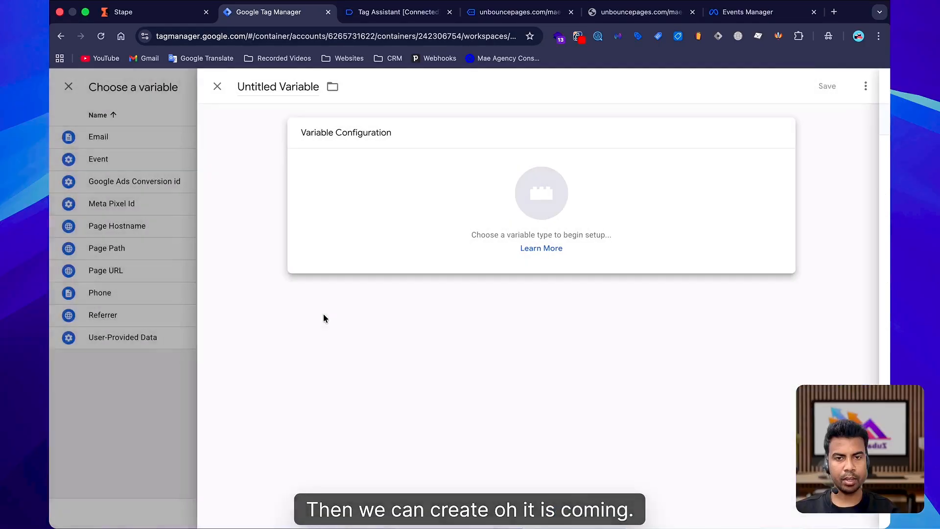
pyautogui.click(562, 169)
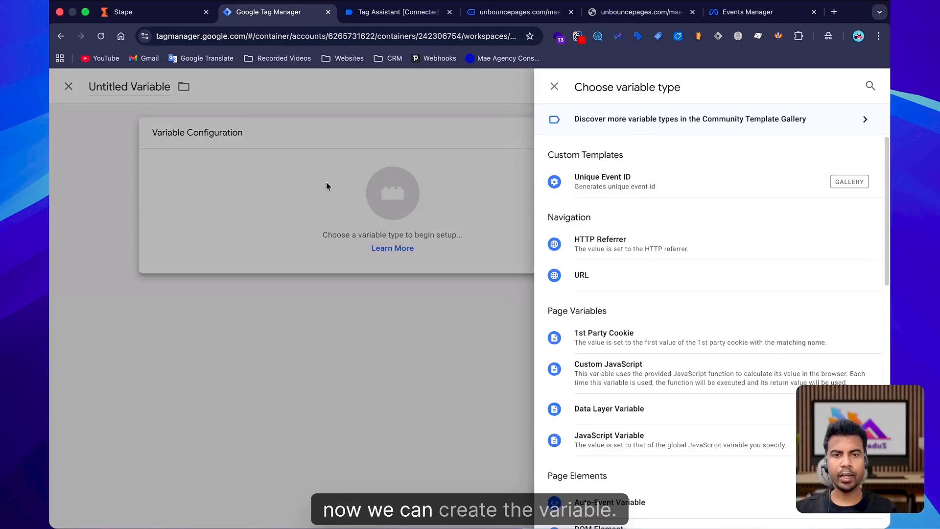
pyautogui.click(612, 185)
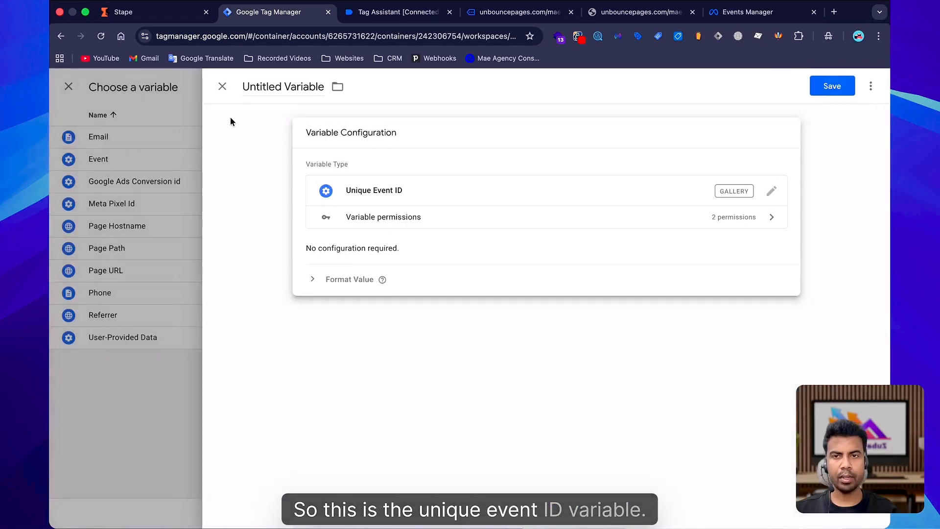
pyautogui.click(277, 90)
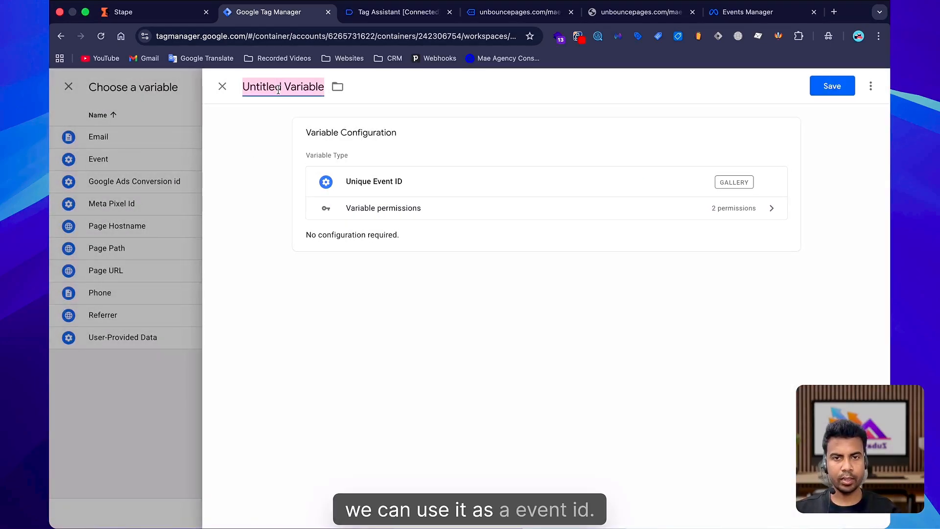
pyautogui.write('Event Id')
pyautogui.click(827, 88)
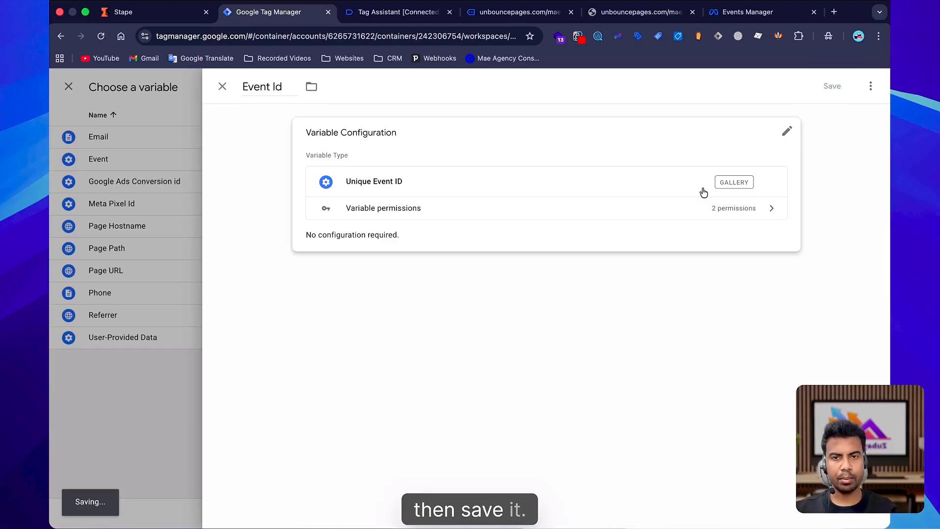
# Add two object properties, naming the first fbp and starting the second with fb.
pyautogui.scroll(10, 463, 321)
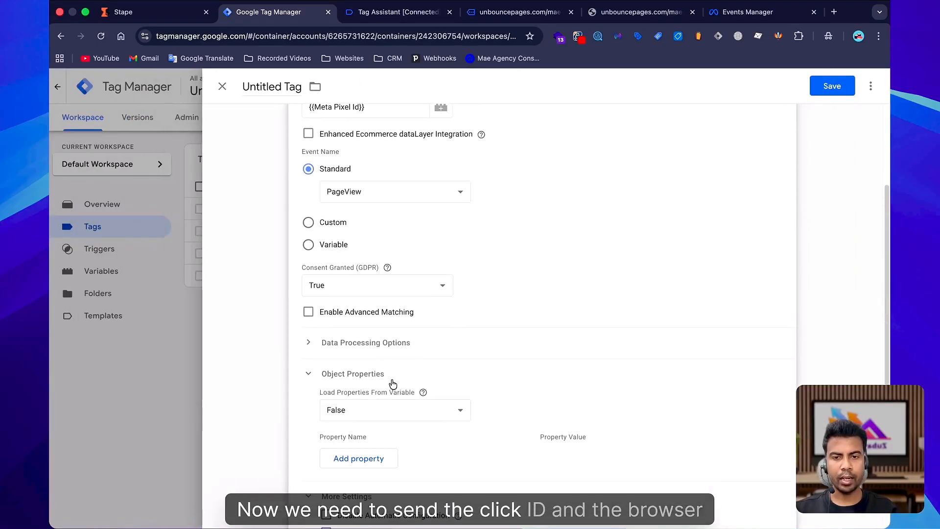
pyautogui.scroll(-10, 421, 333)
pyautogui.scroll(1, 392, 313)
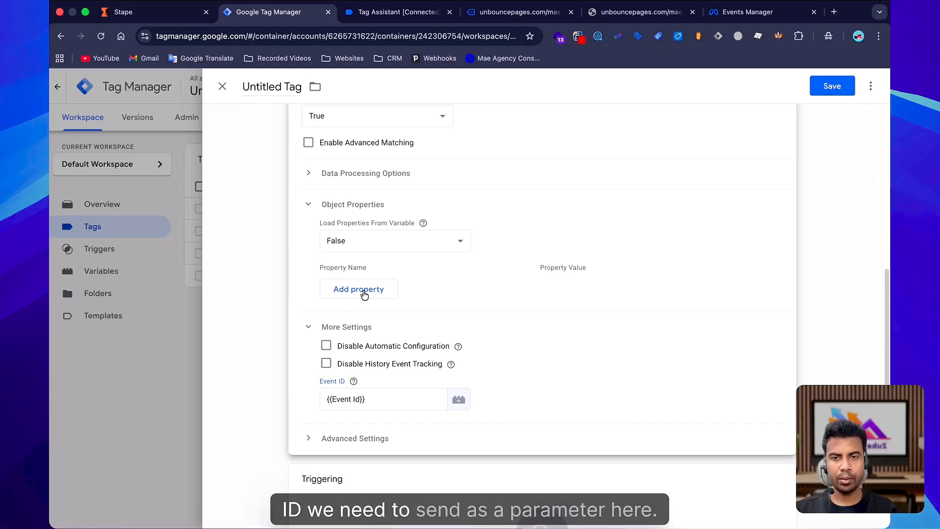
pyautogui.click(363, 294)
pyautogui.click(337, 316)
pyautogui.click(342, 276)
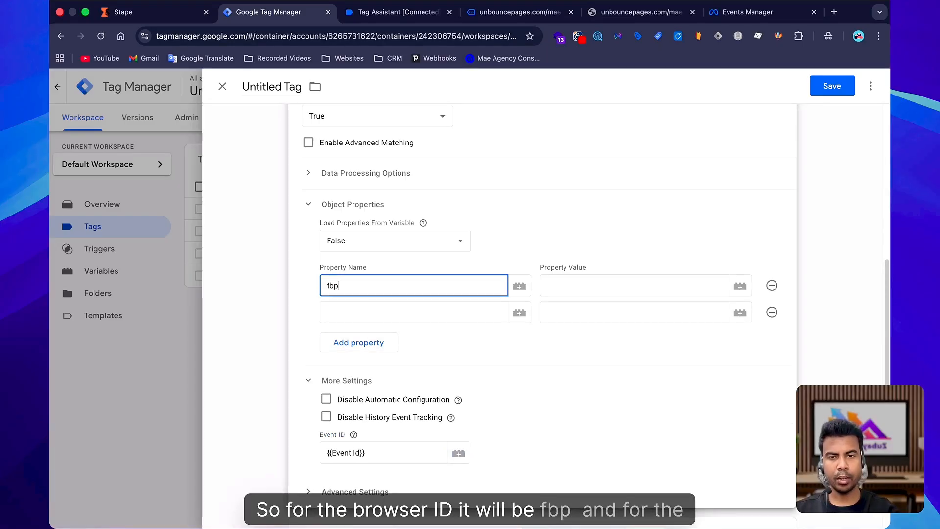
pyautogui.write('fbc')
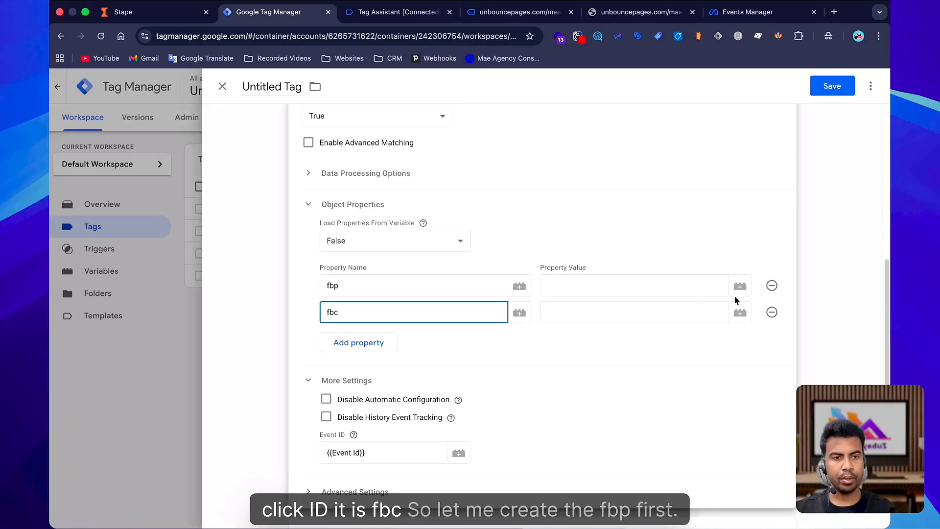
# Create a 1st Party Cookie variable named FBP reading cookie _fbp and assign it to the fbp property value.
pyautogui.click(739, 286)
pyautogui.click(871, 86)
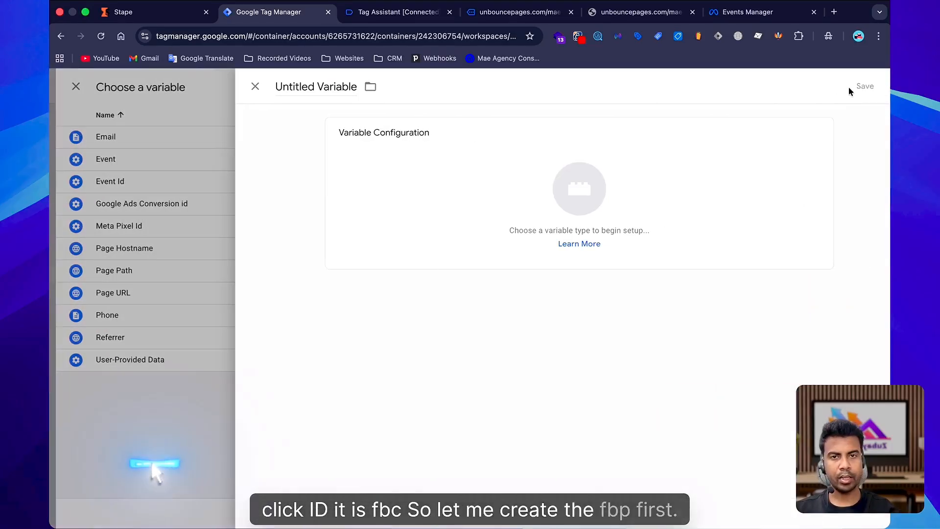
pyautogui.click(270, 77)
pyautogui.write('FBP')
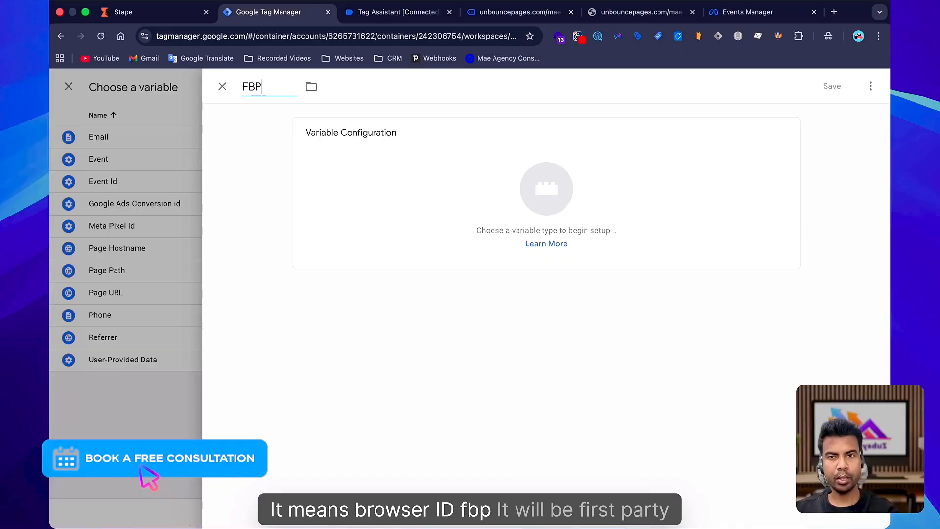
pyautogui.click(546, 191)
pyautogui.click(872, 83)
pyautogui.write('1')
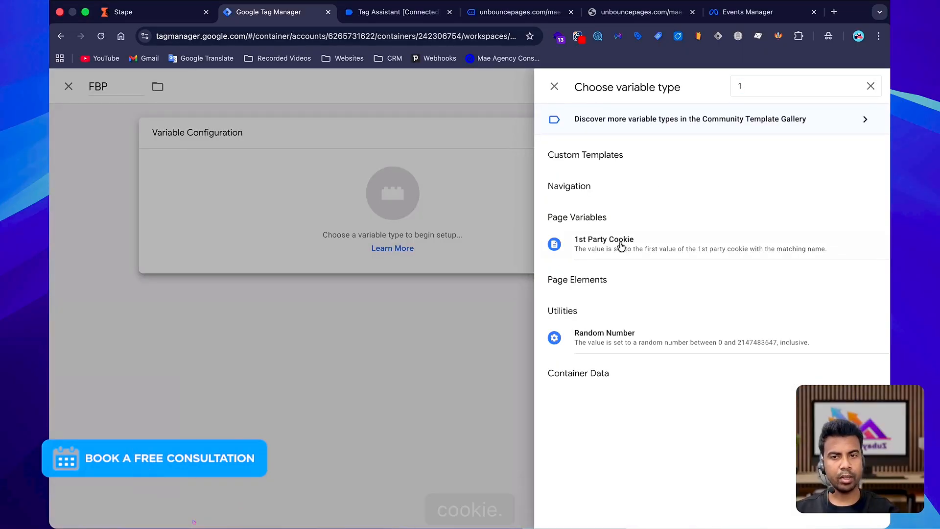
pyautogui.click(563, 248)
pyautogui.click(353, 250)
pyautogui.write('_fbp')
pyautogui.press('Return')
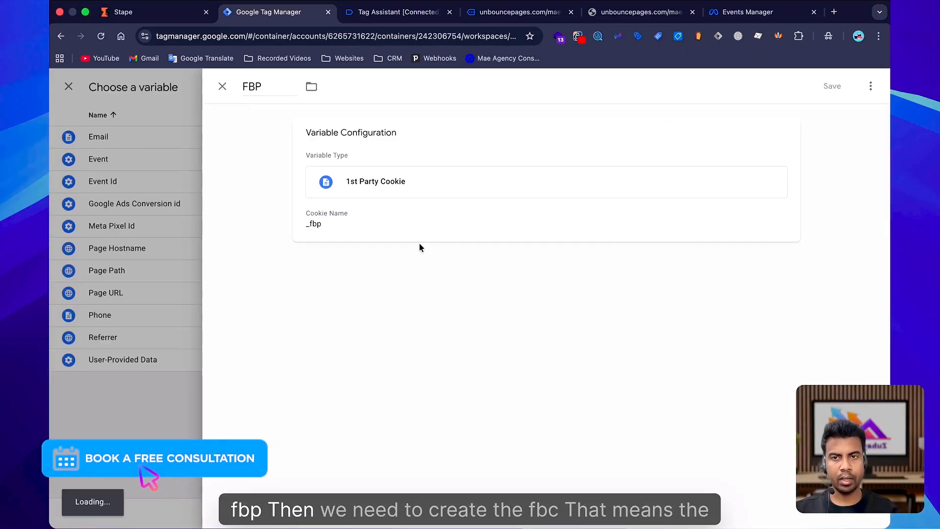
# Create a 1st Party Cookie variable named FBC reading cookie _fbc and assign it to the fbc property value.
pyautogui.click(739, 317)
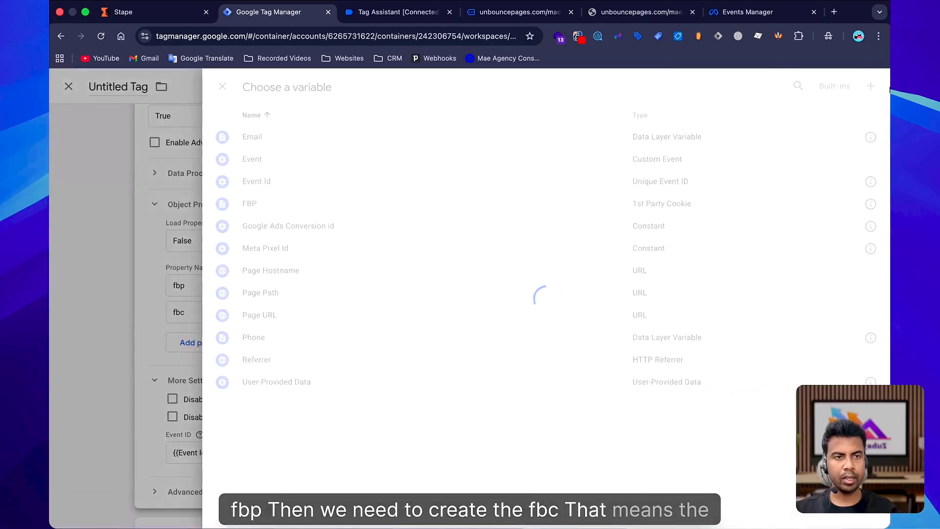
pyautogui.click(869, 86)
pyautogui.write('FBC')
pyautogui.press('Return')
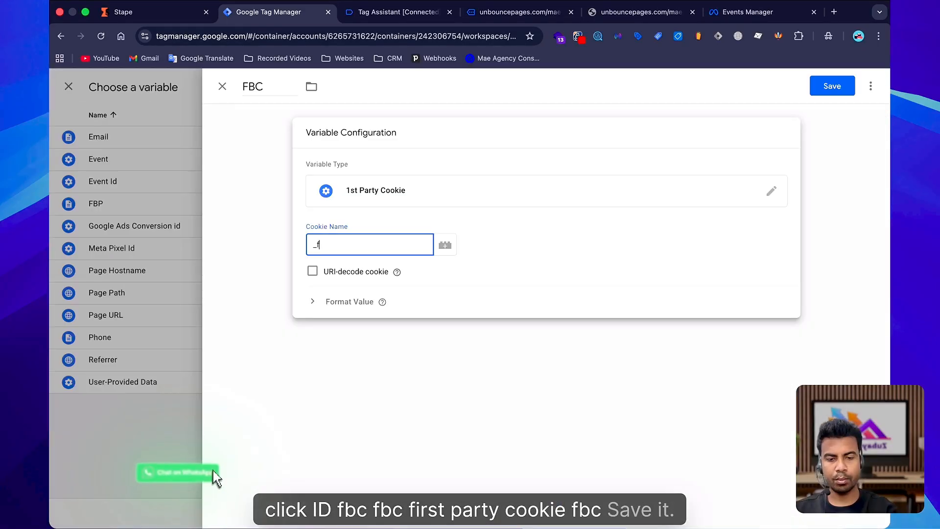
pyautogui.write('bc')
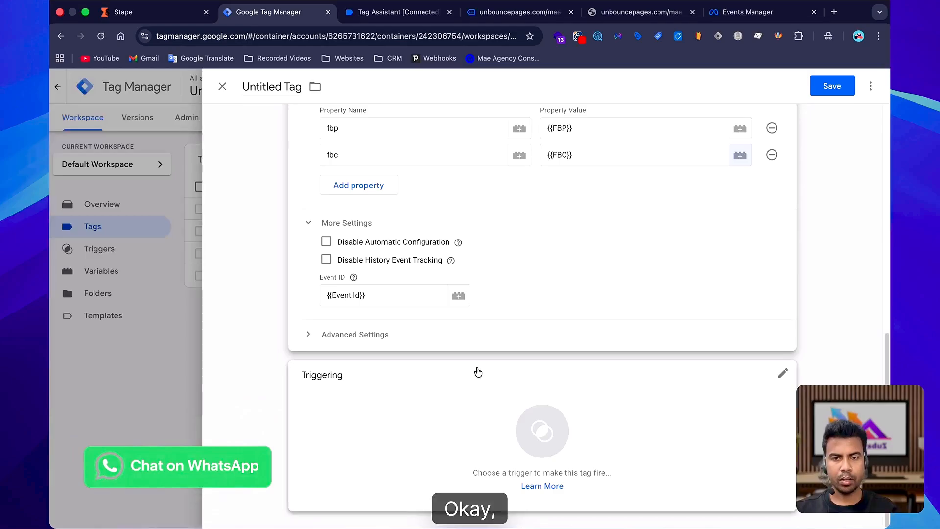
pyautogui.scroll(10, 450, 362)
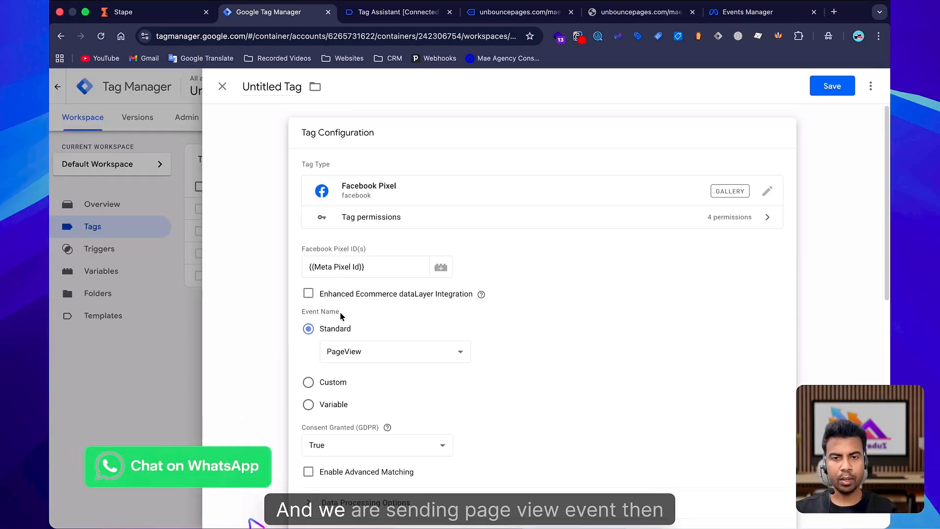
# Set the tag's firing trigger to Initialization - All Pages.
pyautogui.scroll(-2, 443, 319)
pyautogui.scroll(-8, 443, 320)
pyautogui.click(398, 440)
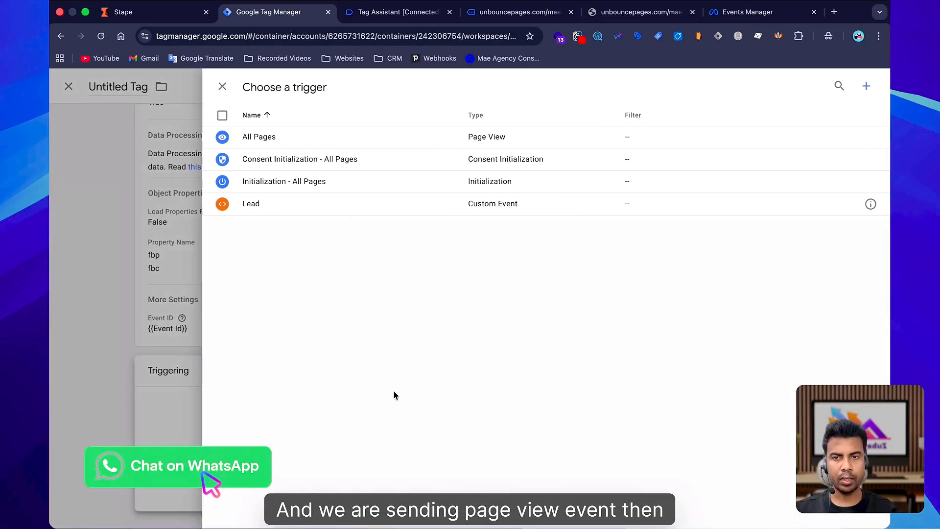
pyautogui.click(342, 187)
# Name the tag Meta Pixel Config and save it.
pyautogui.scroll(4, 493, 346)
pyautogui.click(278, 87)
pyautogui.write('Me')
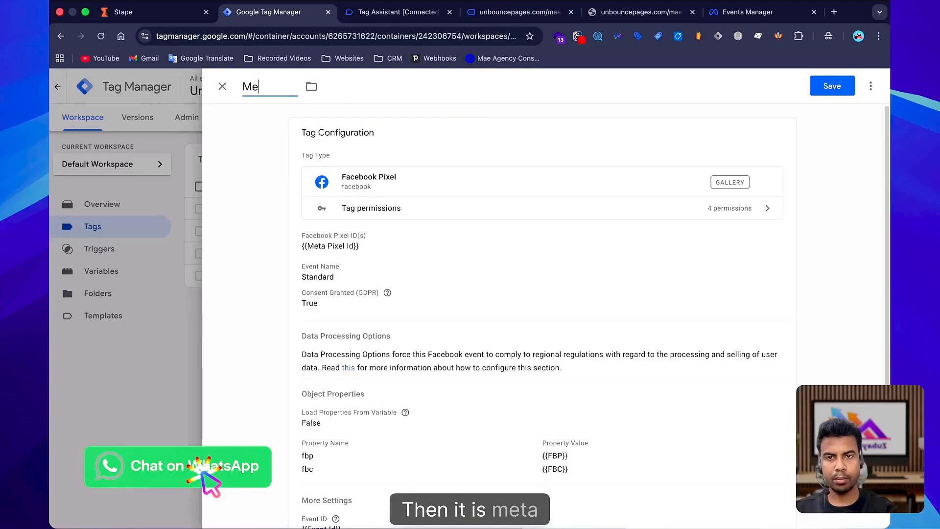
pyautogui.write('ta Pixel Con')
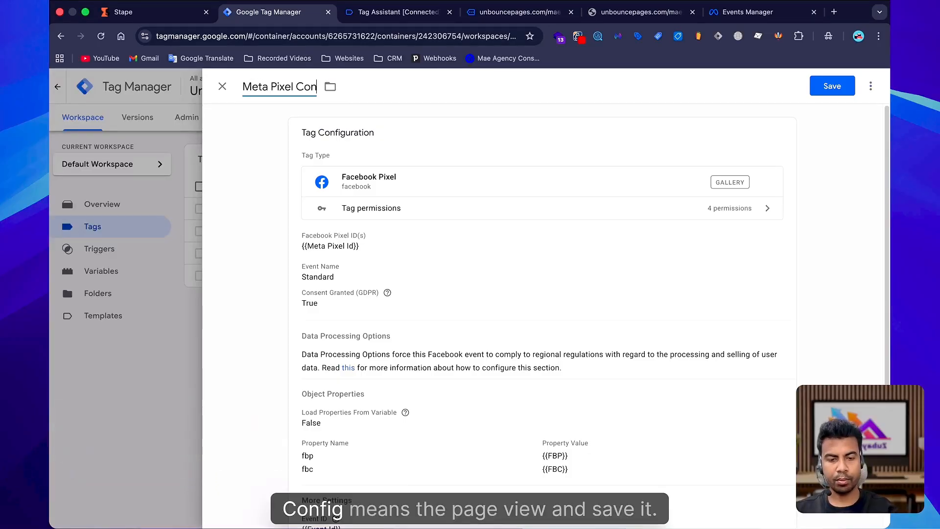
pyautogui.write('fig')
pyautogui.click(833, 86)
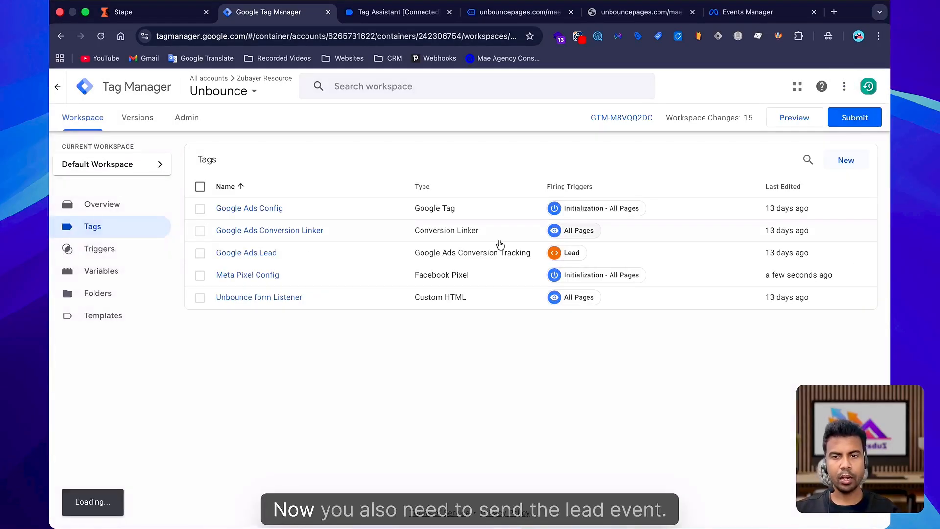
# Duplicate the Meta Pixel Config tag and rename the copy Meta Pixel Lead.
pyautogui.click(247, 275)
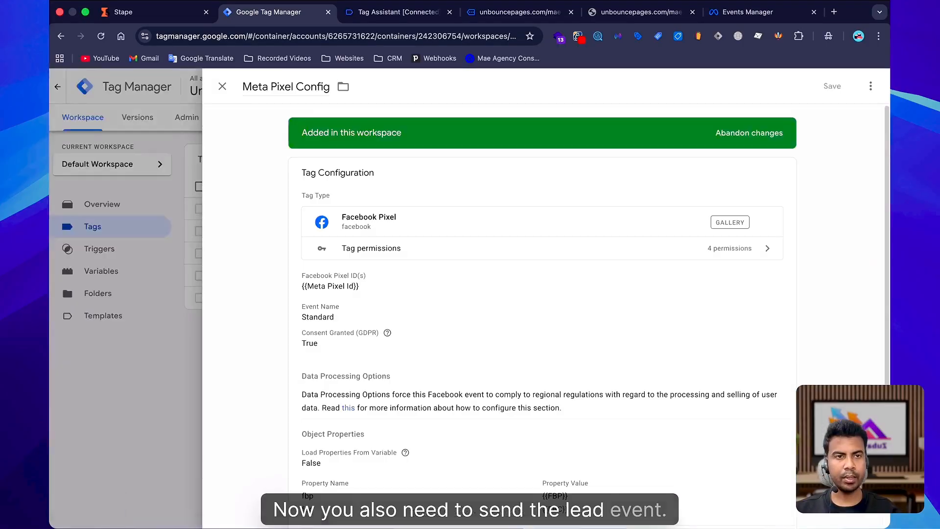
pyautogui.click(870, 86)
pyautogui.click(831, 112)
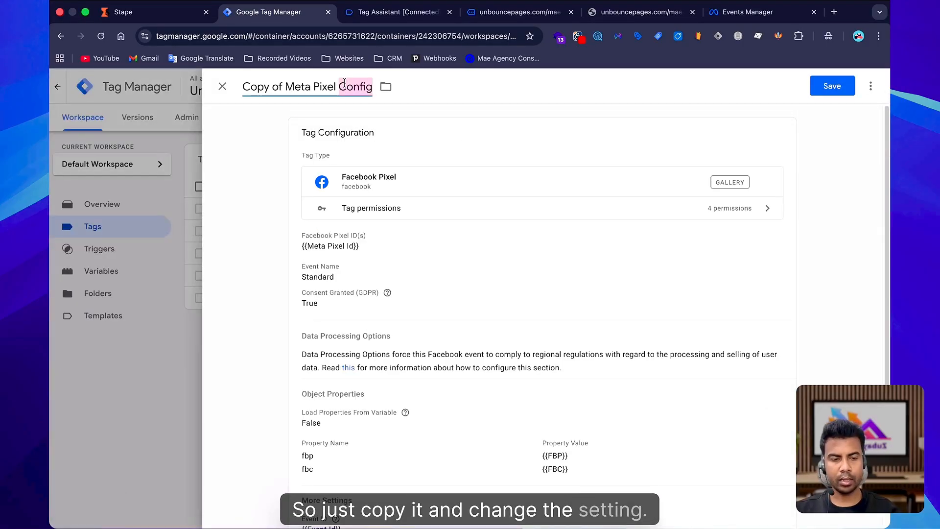
pyautogui.write('Lead')
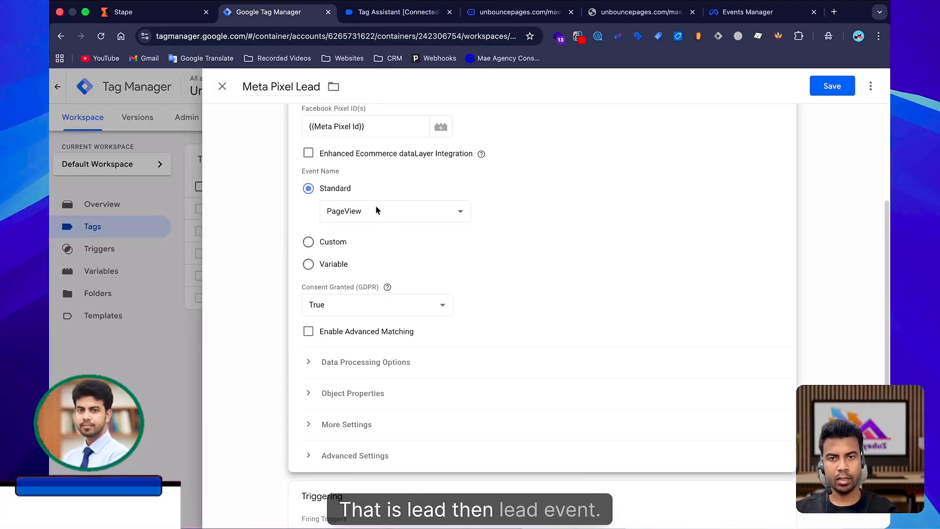
# Set the copied tag's standard event to Lead and its firing trigger to the Lead custom event.
pyautogui.click(377, 209)
pyautogui.click(297, 340)
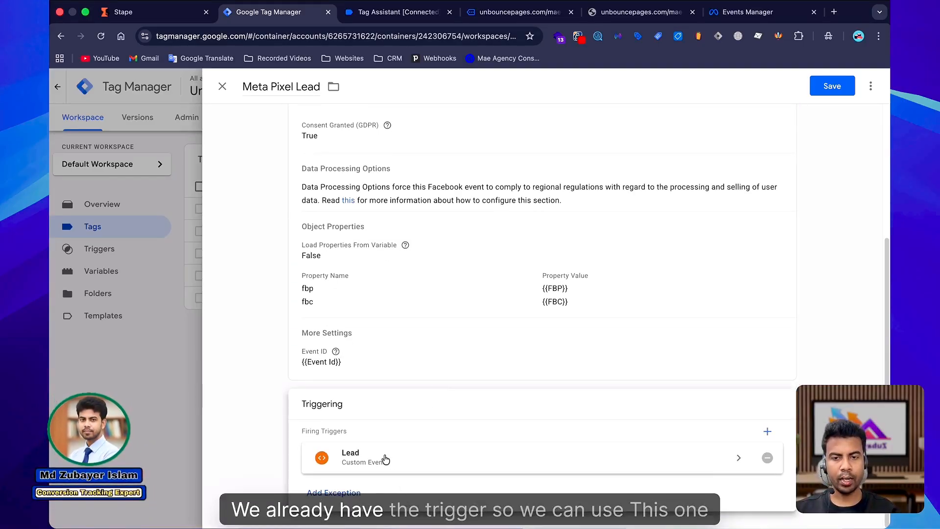
pyautogui.click(386, 459)
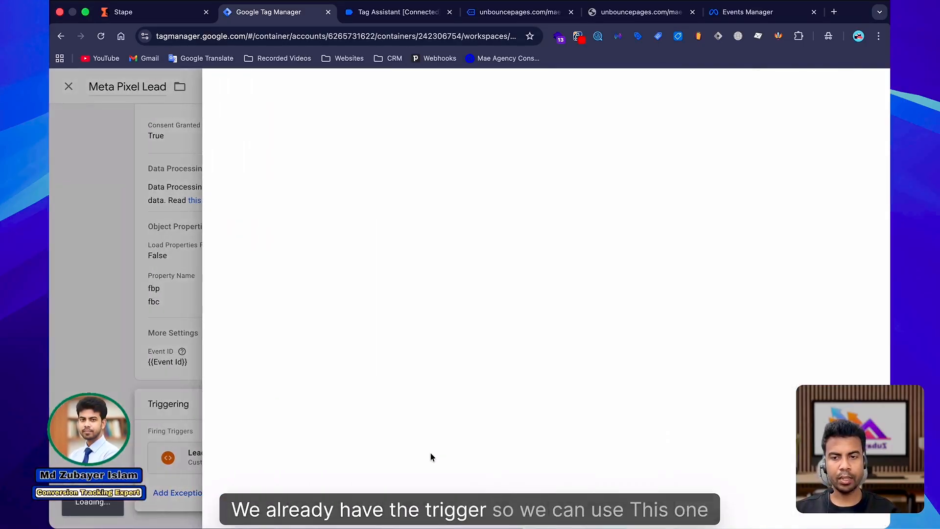
pyautogui.click(437, 284)
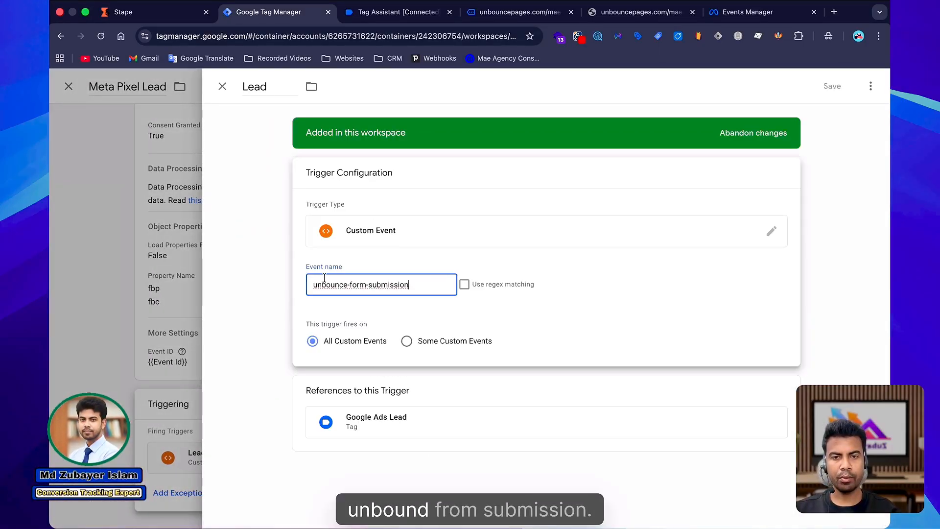
pyautogui.click(49, 279)
pyautogui.click(441, 310)
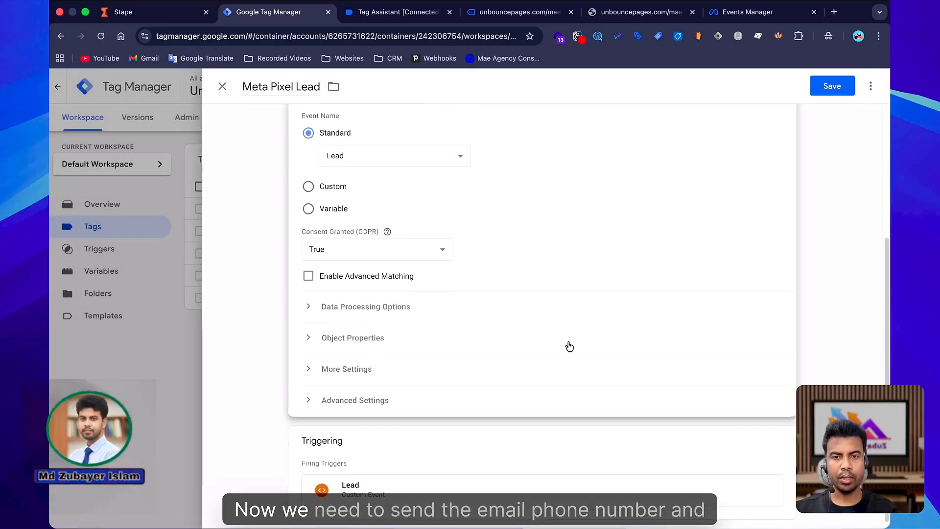
# Review the form-submission event's data layer fields in Tag Assistant for customer data to send.
pyautogui.click(376, 309)
pyautogui.click(385, 19)
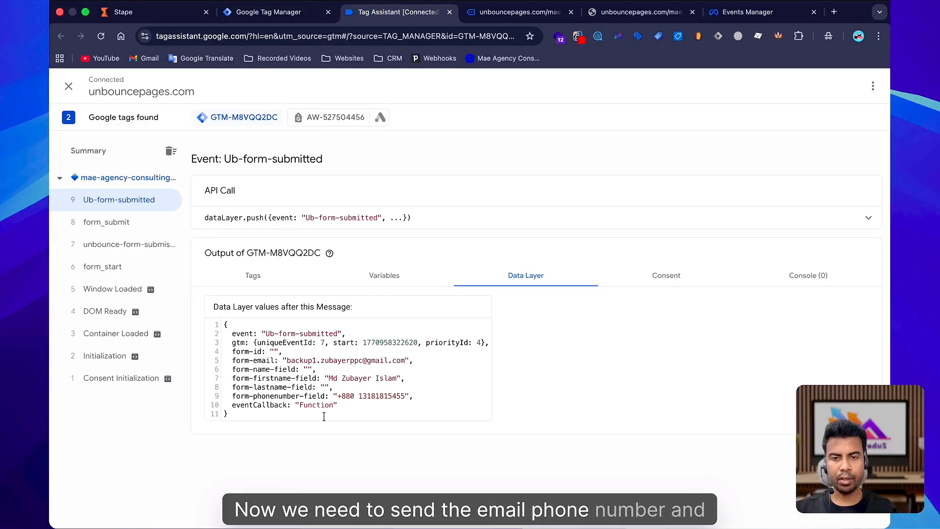
pyautogui.click(254, 8)
pyautogui.scroll(2, 369, 357)
pyautogui.scroll(-1, 437, 283)
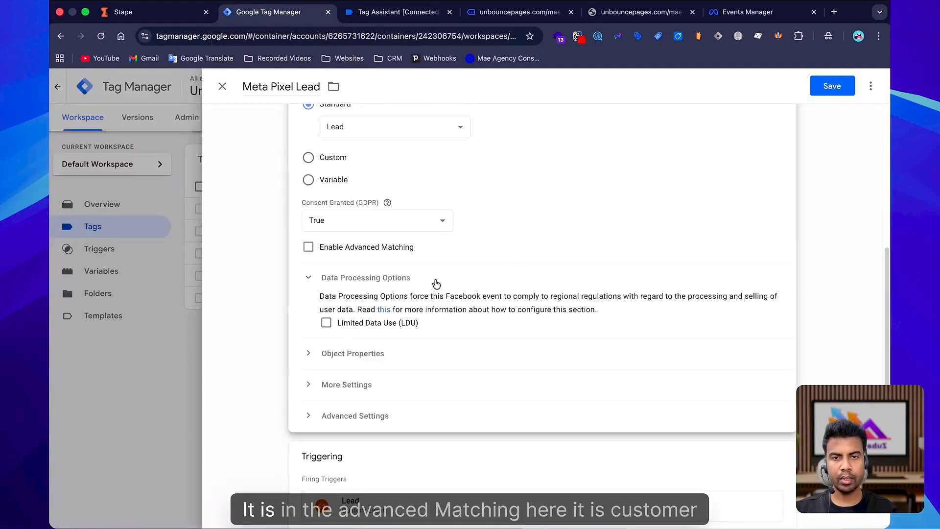
# Enable Advanced Matching and add Email and Phone customer information parameters.
pyautogui.click(307, 251)
pyautogui.scroll(-3, 389, 300)
pyautogui.click(377, 292)
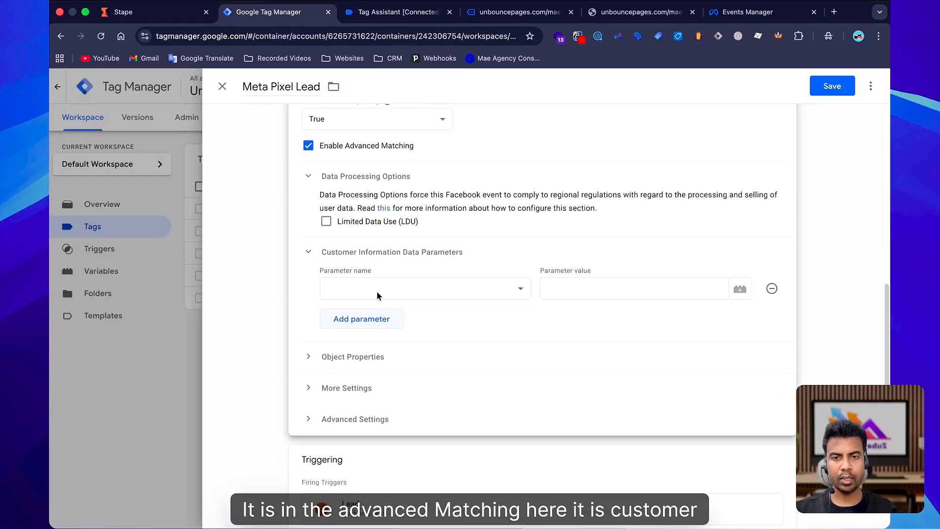
pyautogui.click(369, 319)
pyautogui.click(361, 314)
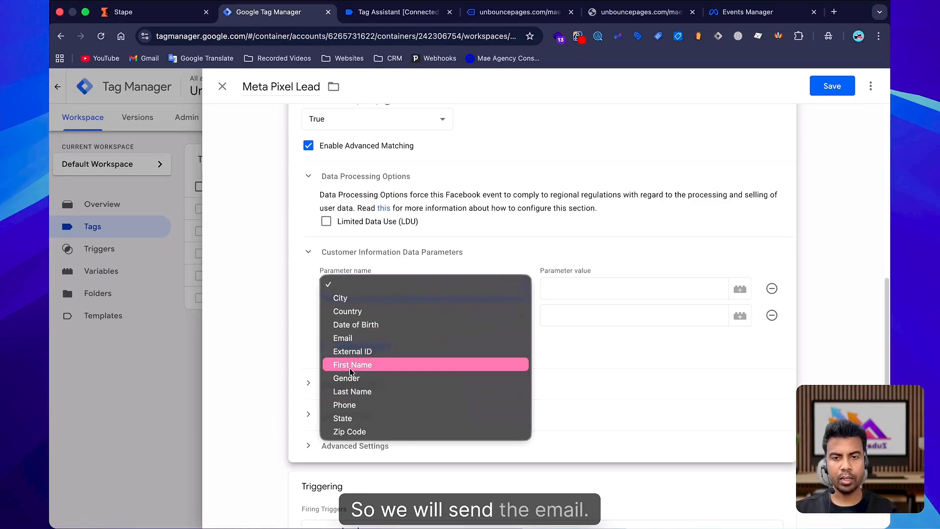
pyautogui.click(365, 338)
pyautogui.click(372, 321)
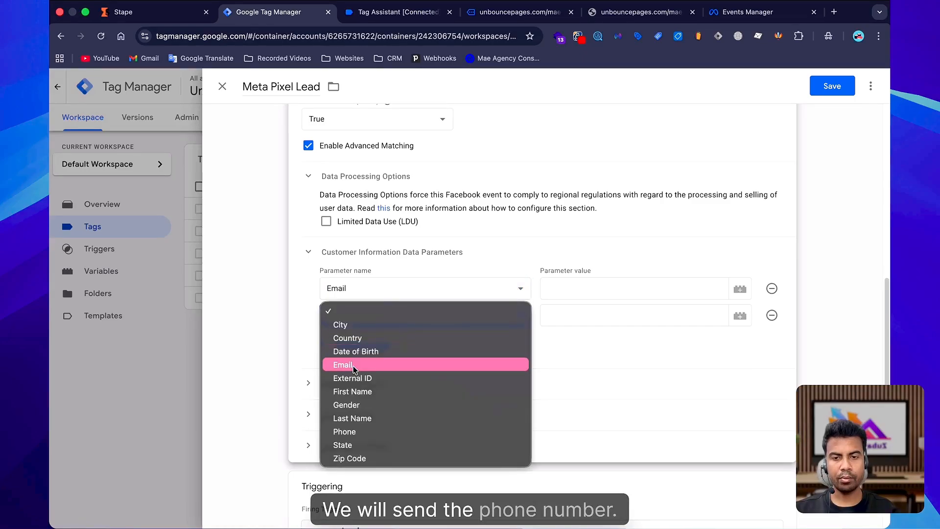
pyautogui.click(342, 432)
# Set the Email and Phone parameter values to the {{Email}} and {{Phone}} variables.
pyautogui.click(588, 289)
pyautogui.write('{{')
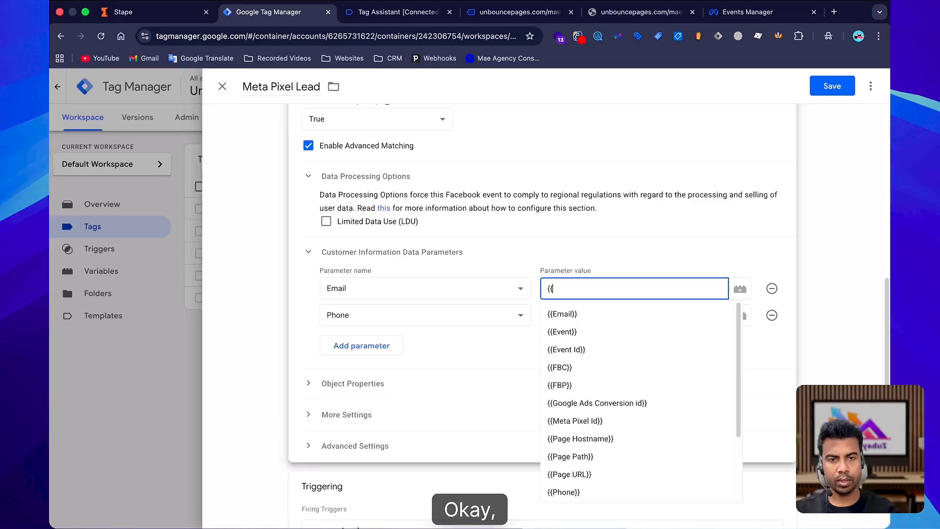
pyautogui.write('ema')
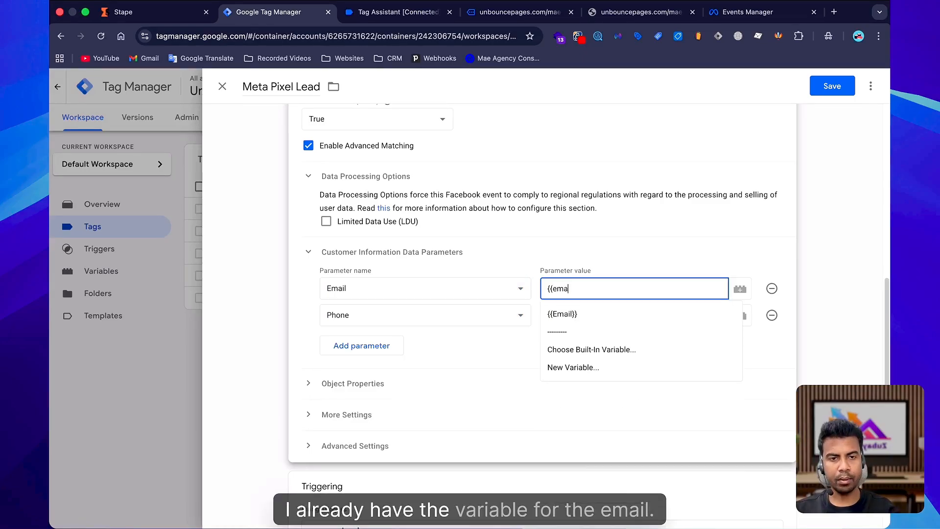
pyautogui.click(597, 317)
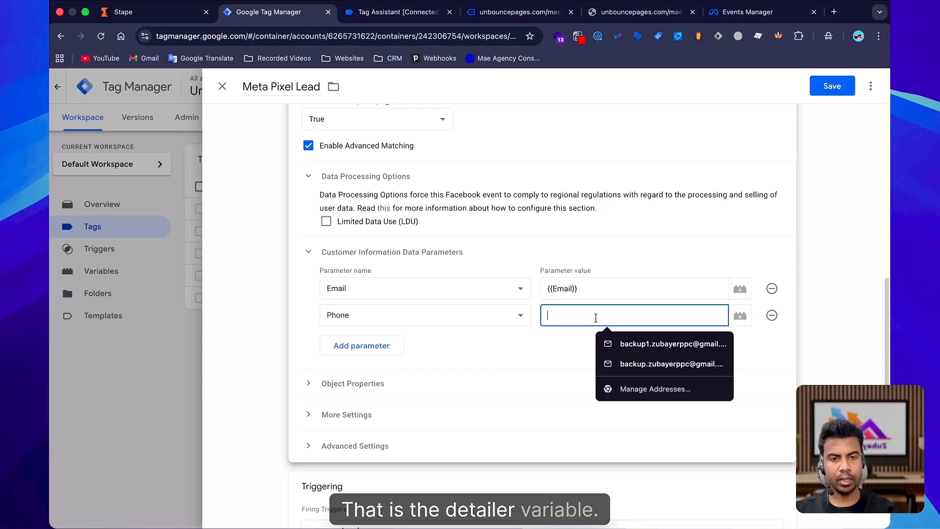
pyautogui.write('{{ph')
pyautogui.click(600, 341)
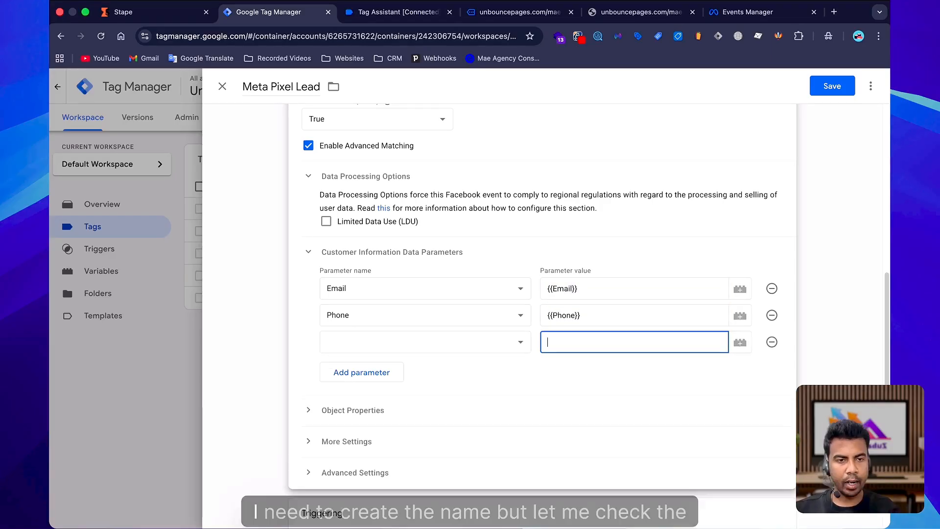
# Examine the first-name field in the Tag Assistant data layer output.
pyautogui.hotkey('ctrl', 'Tab')
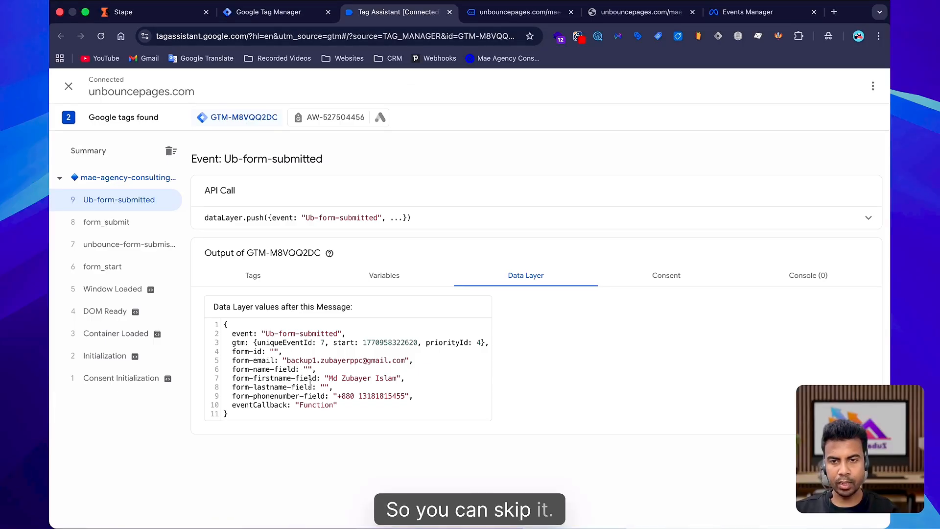
pyautogui.moveTo(324, 378); pyautogui.dragTo(357, 378)
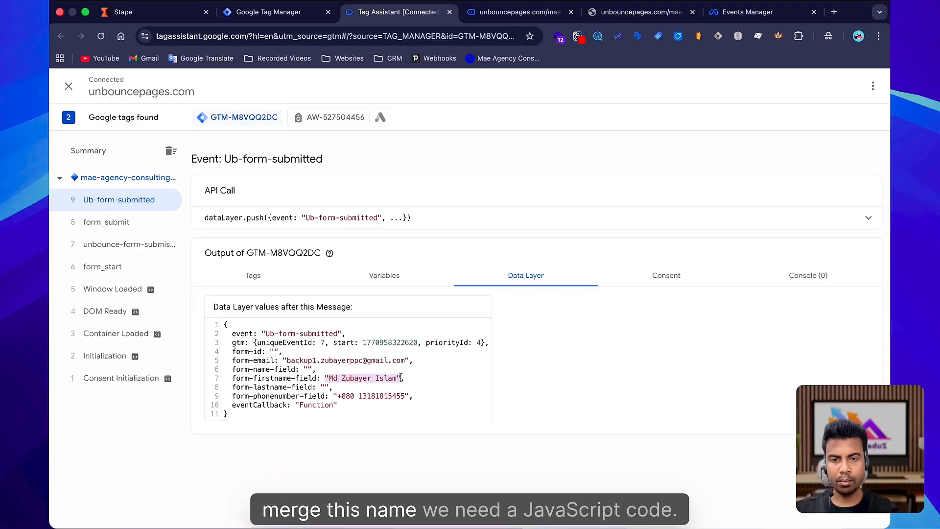
pyautogui.click(268, 15)
pyautogui.press('Escape')
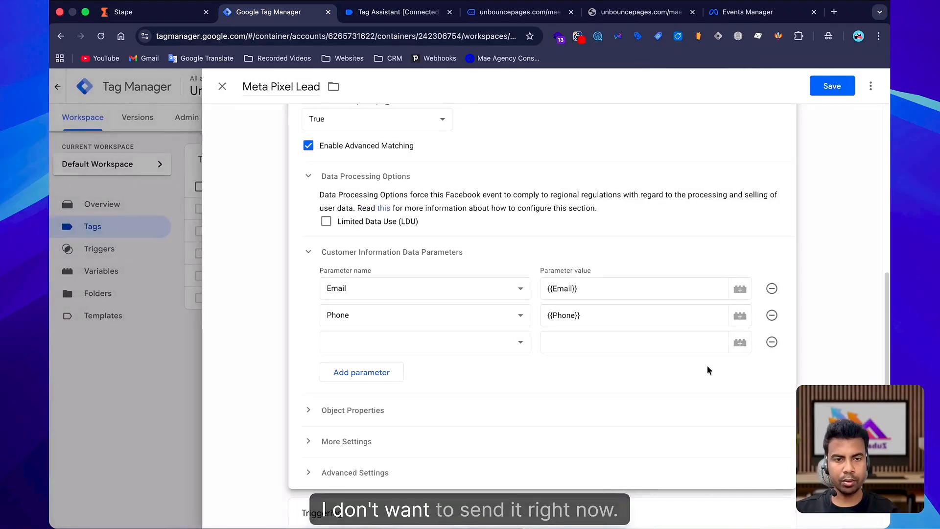
# Remove the empty third customer parameter row and save the Meta Pixel Lead tag.
pyautogui.click(771, 344)
pyautogui.scroll(-2, 462, 235)
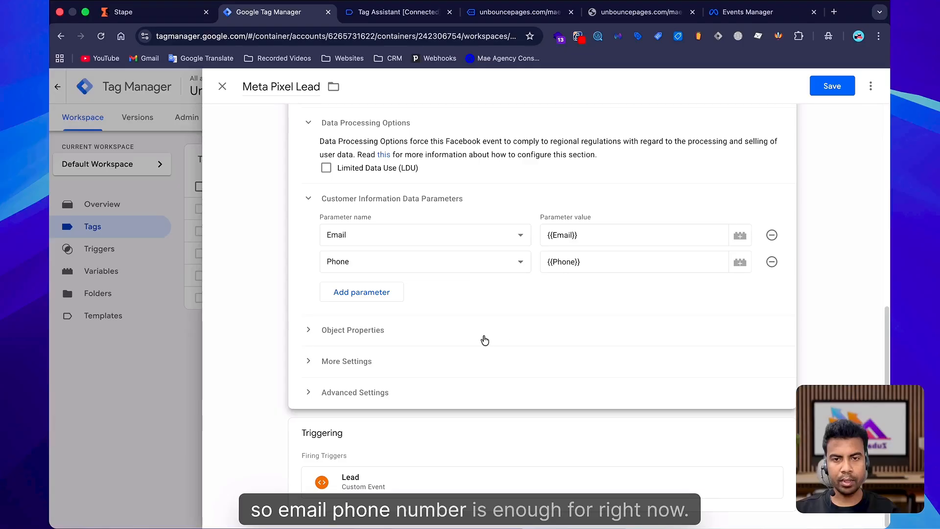
pyautogui.click(361, 330)
pyautogui.click(509, 359)
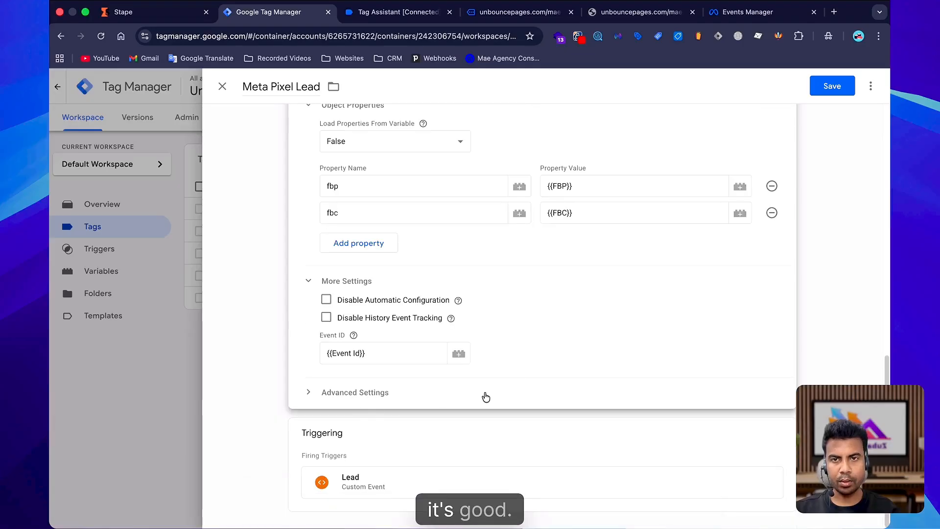
pyautogui.click(417, 455)
pyautogui.scroll(5, 568, 386)
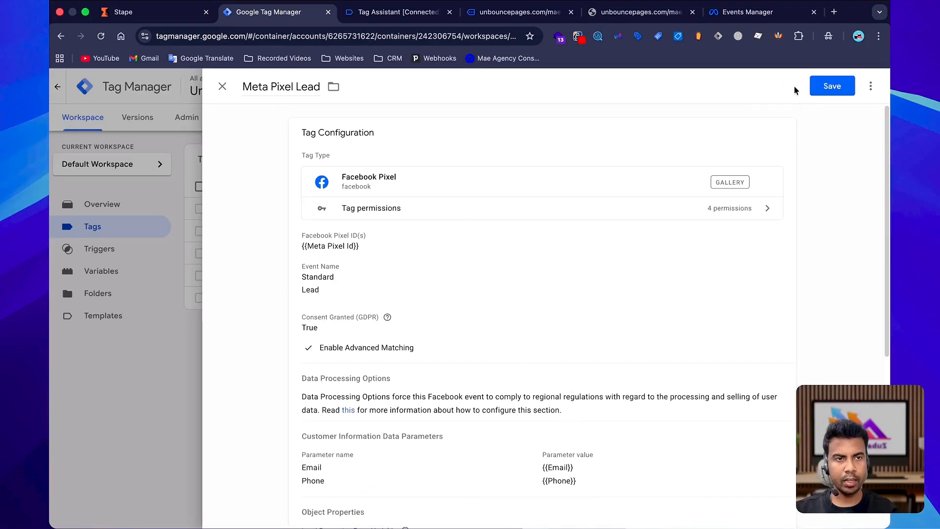
pyautogui.click(833, 86)
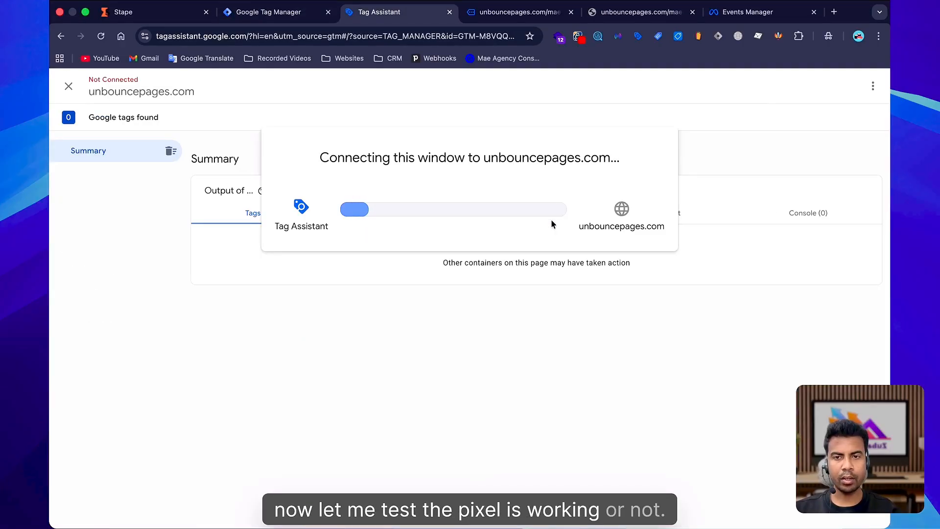
# Open the Unbounce dataset's Test events in Events Manager and switch to the landing page tab.
pyautogui.click(748, 12)
pyautogui.click(511, 148)
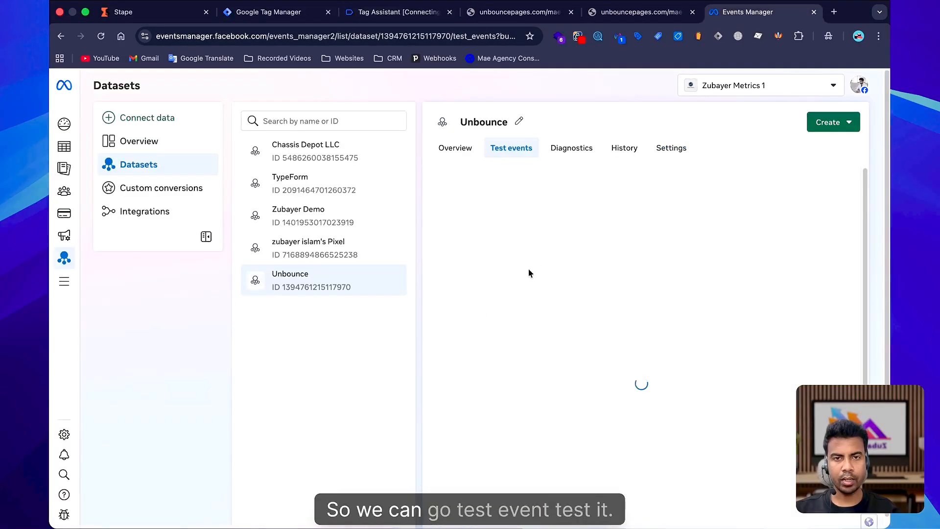
pyautogui.click(519, 12)
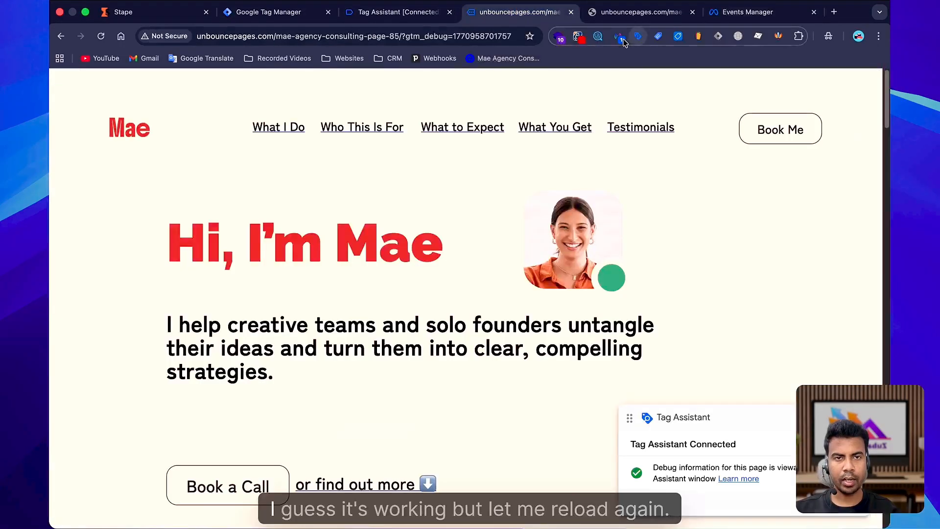
# Reload the landing page and expand the received Lead event in the dataset's Test events to inspect its details.
pyautogui.click(100, 36)
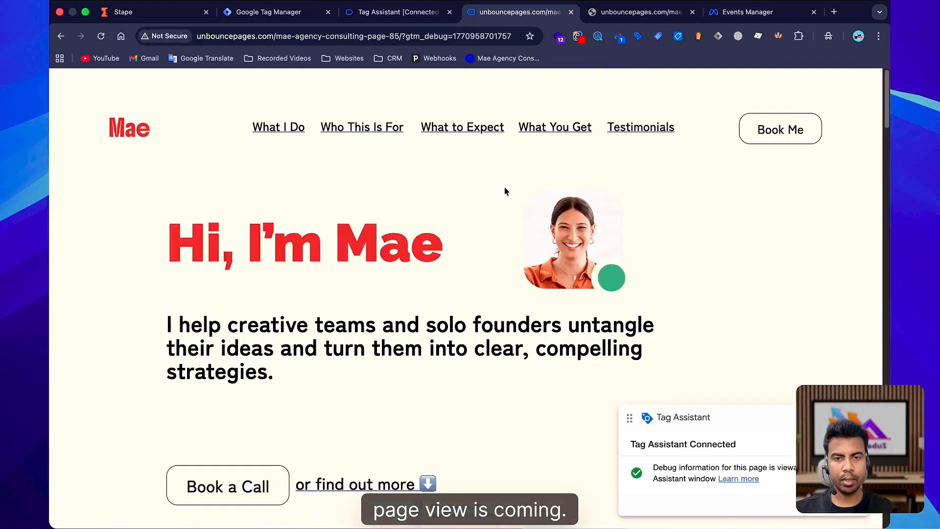
pyautogui.scroll(-10, 499, 221)
pyautogui.scroll(-15, 489, 288)
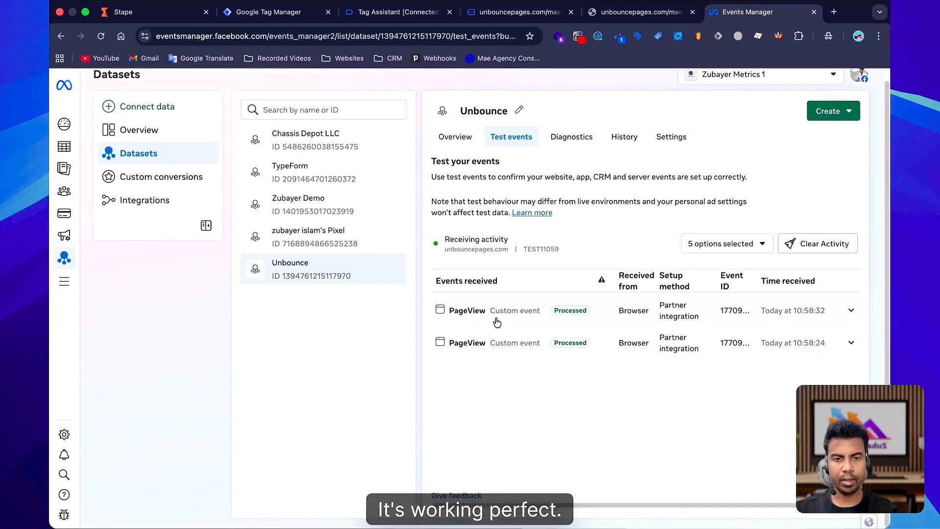
pyautogui.click(485, 313)
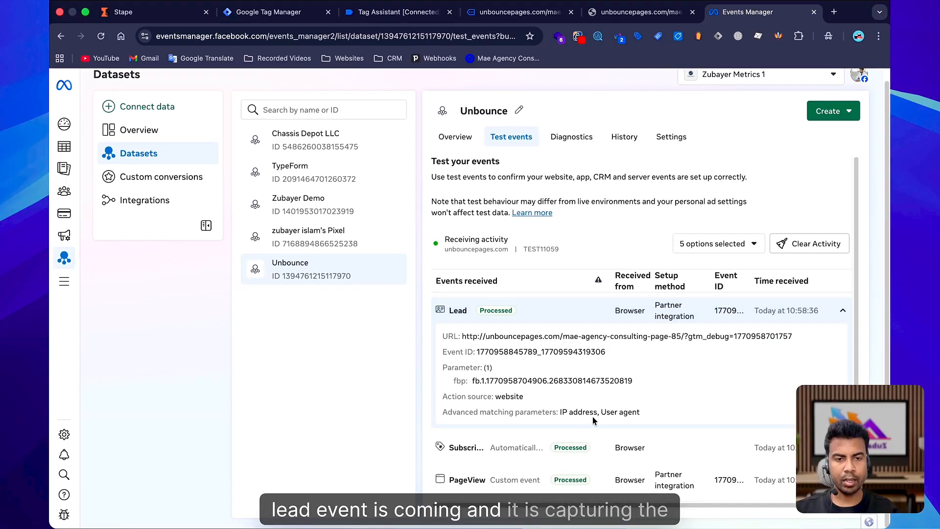
# Create a new Server container named Unbounce Server in the Tag Manager account.
pyautogui.click(397, 12)
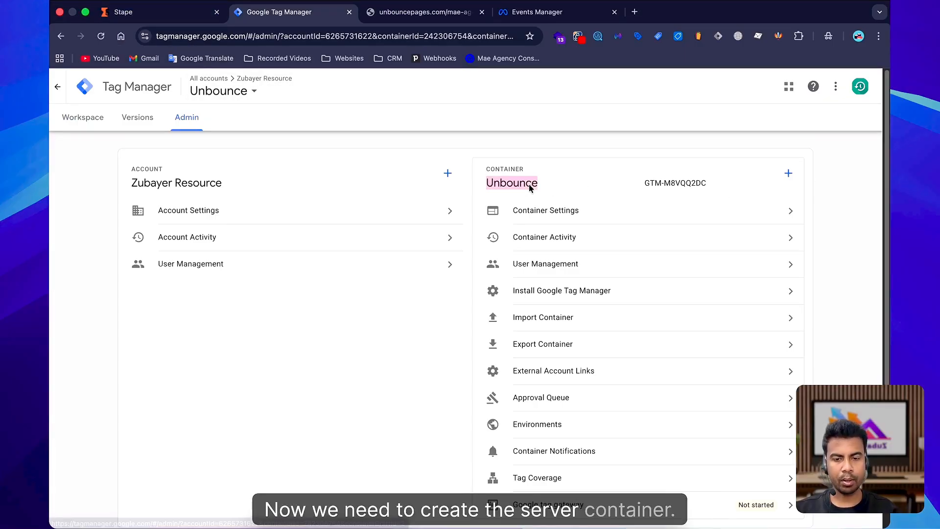
pyautogui.click(789, 173)
pyautogui.click(362, 184)
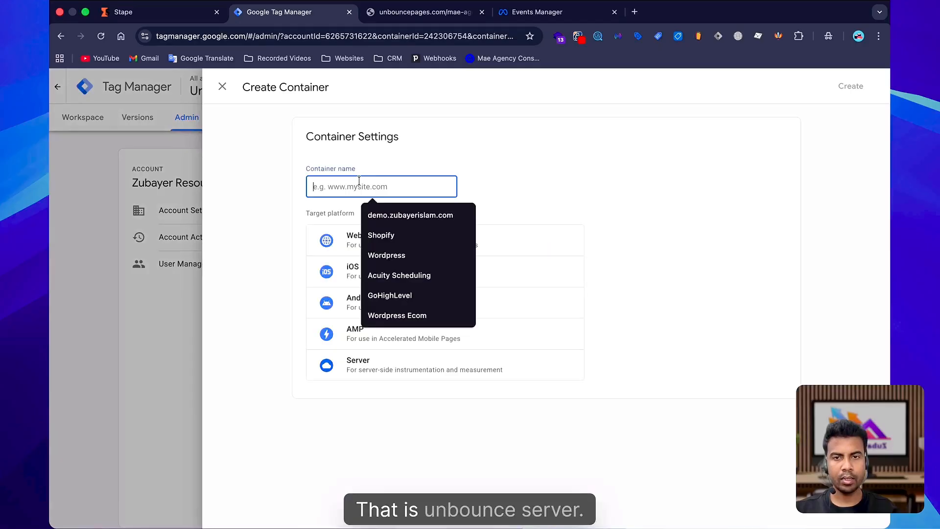
pyautogui.write('Unbounce Server')
pyautogui.click(357, 365)
pyautogui.click(851, 85)
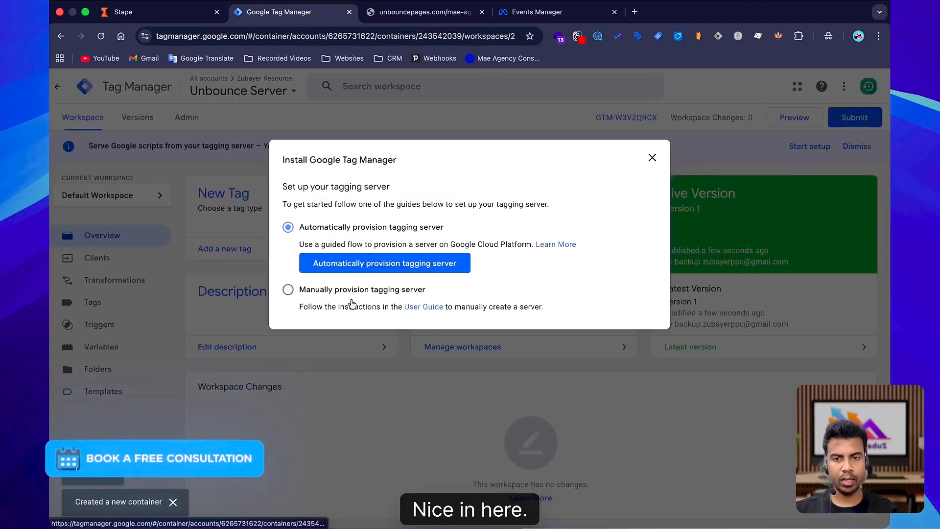
# Copy the manually provisioned tagging server config and paste it as the Stape Demo container's configuration, then save.
pyautogui.click(456, 272)
pyautogui.click(645, 320)
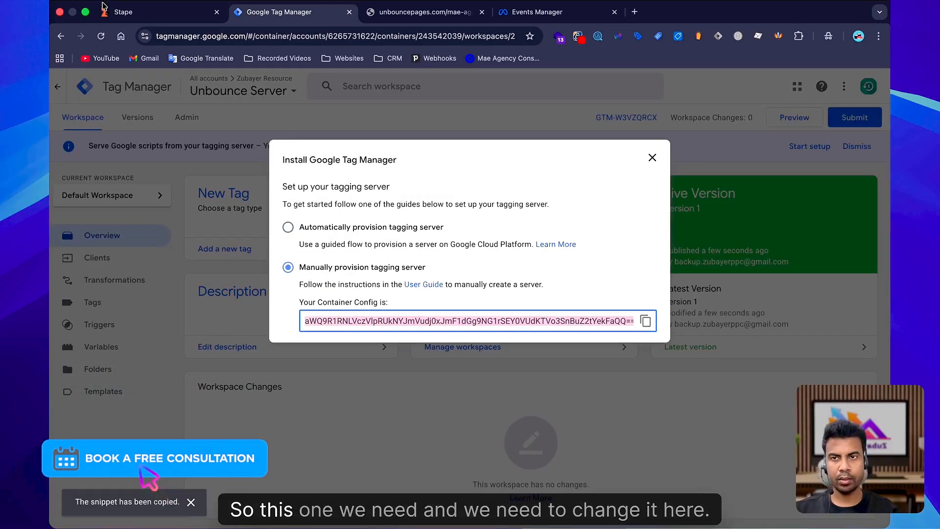
pyautogui.hotkey('ctrl', 'shift', 'Tab')
pyautogui.scroll(-1, 529, 356)
pyautogui.tripleClick(542, 399)
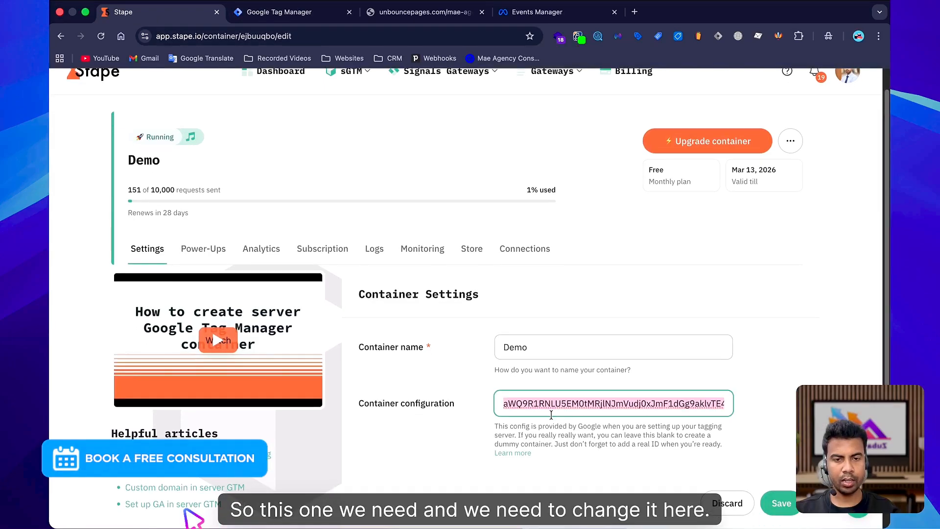
pyautogui.hotkey('ctrl', 'v')
pyautogui.click(781, 502)
# Copy the Stape container's tagging server domain URL.
pyautogui.scroll(-5, 574, 304)
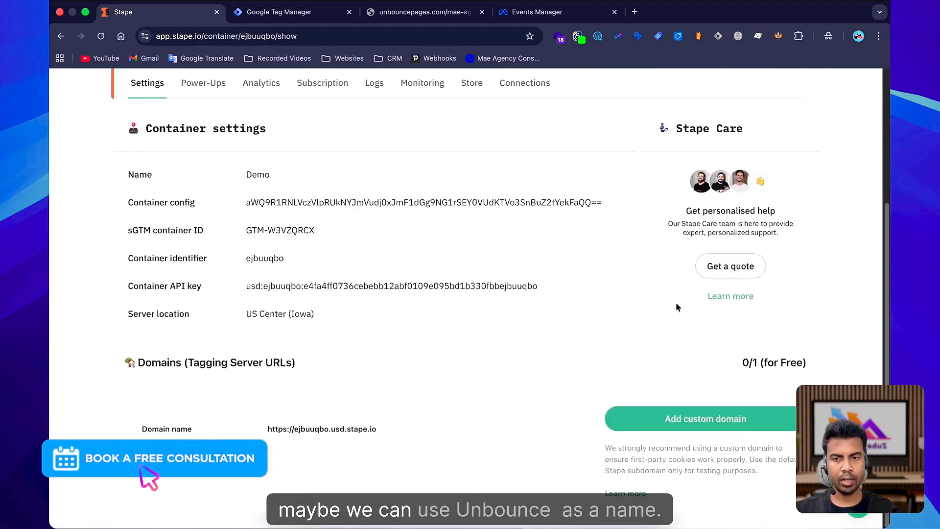
pyautogui.scroll(5, 675, 307)
pyautogui.click(790, 162)
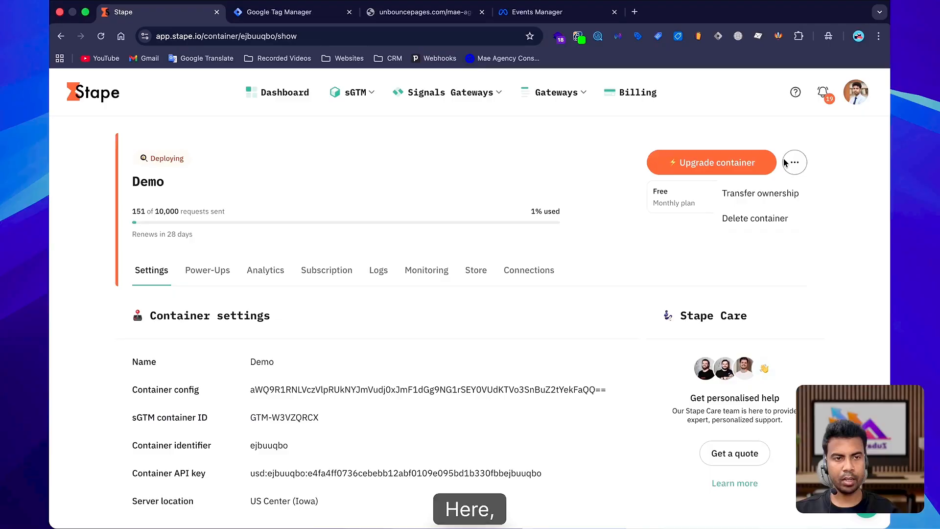
pyautogui.scroll(-4, 164, 431)
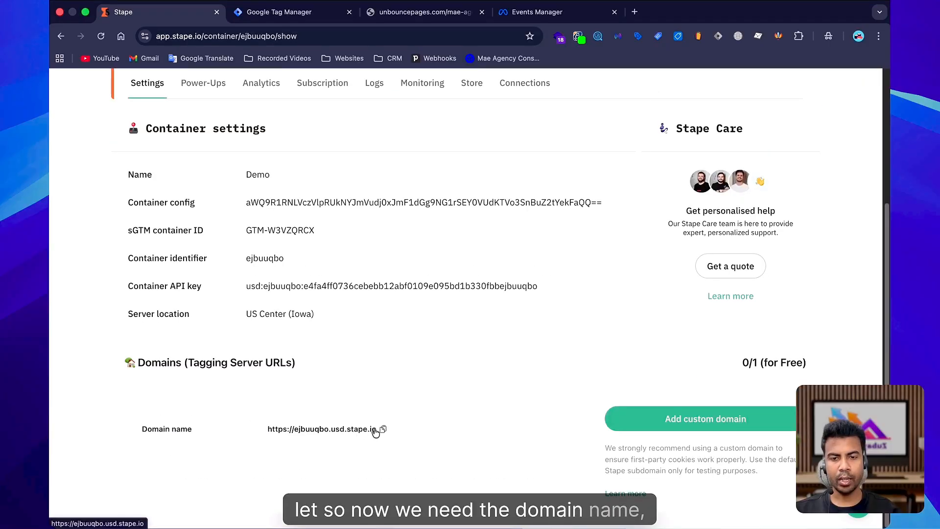
pyautogui.click(383, 430)
pyautogui.click(279, 12)
pyautogui.click(653, 158)
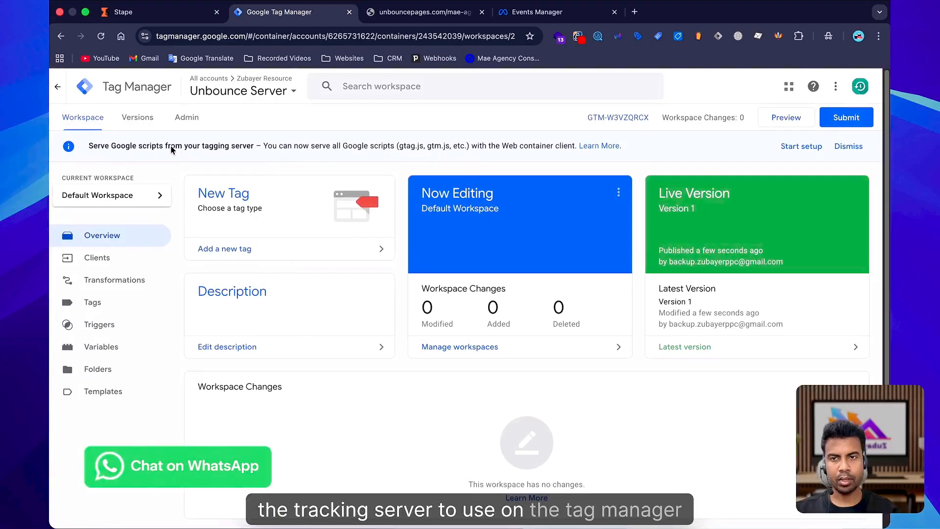
pyautogui.click(187, 117)
pyautogui.click(542, 214)
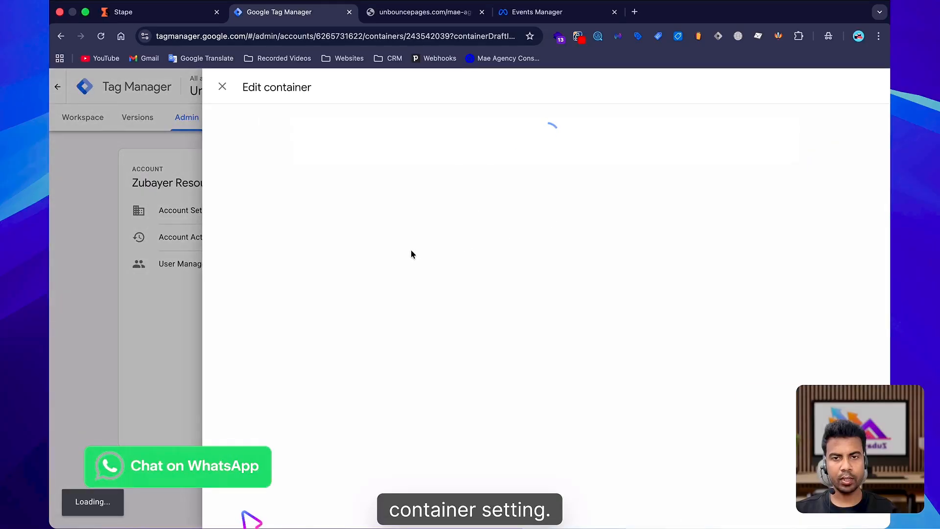
pyautogui.click(343, 334)
pyautogui.click(346, 334)
pyautogui.press('super+v')
pyautogui.click(832, 86)
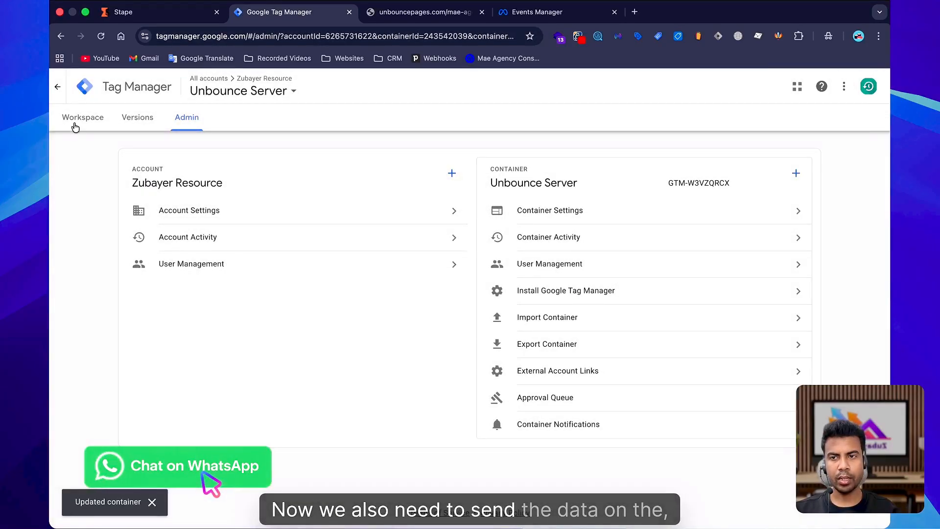
# Open the Unbounce web container in a new browser tab.
pyautogui.click(79, 120)
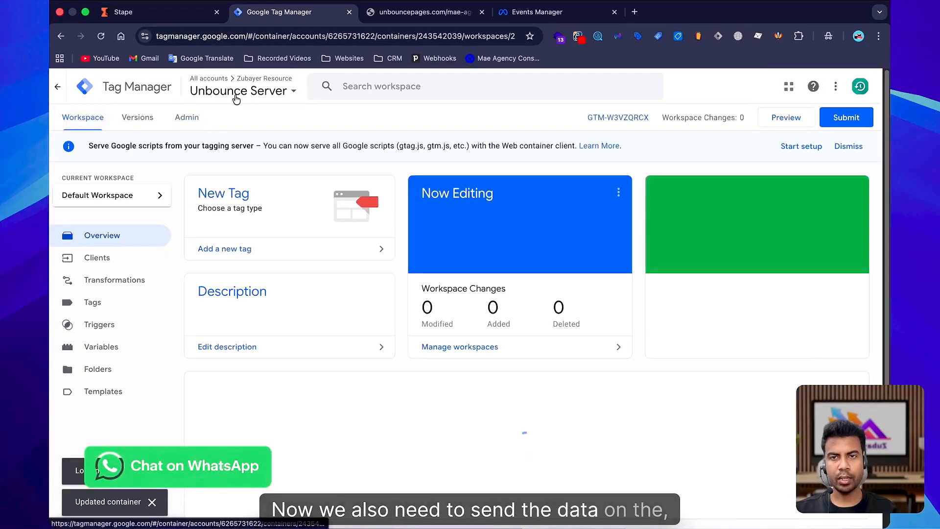
pyautogui.click(236, 100)
pyautogui.rightClick(222, 177)
pyautogui.click(253, 183)
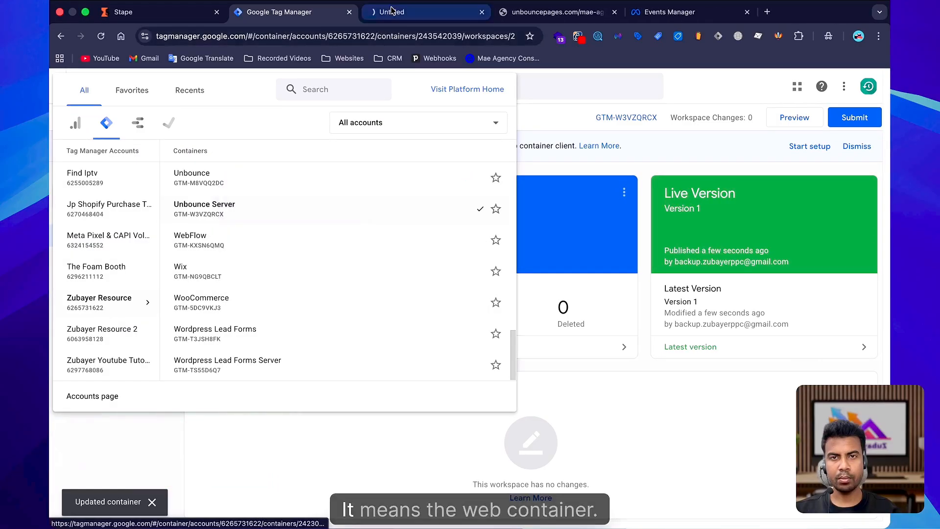
pyautogui.click(392, 12)
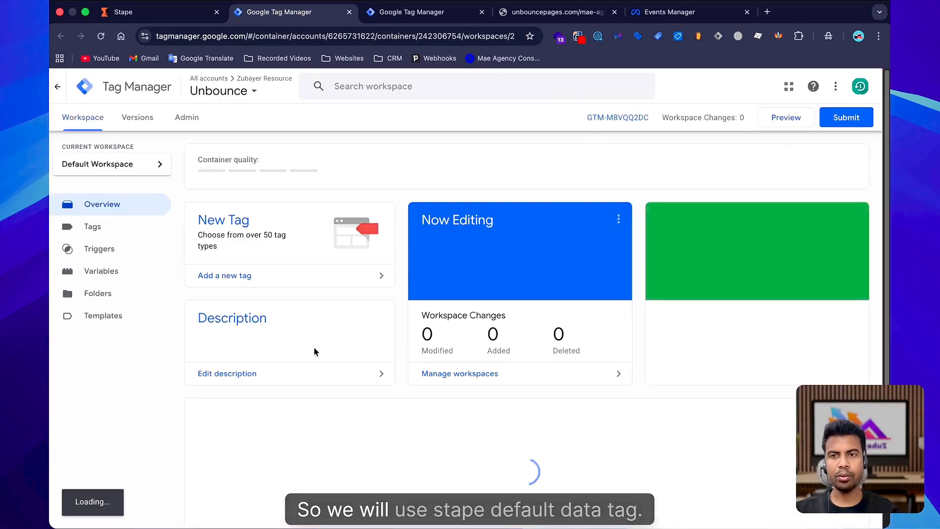
# Create a new tag using the stape-io Data Tag template from the Community Template Gallery.
pyautogui.click(93, 227)
pyautogui.click(843, 158)
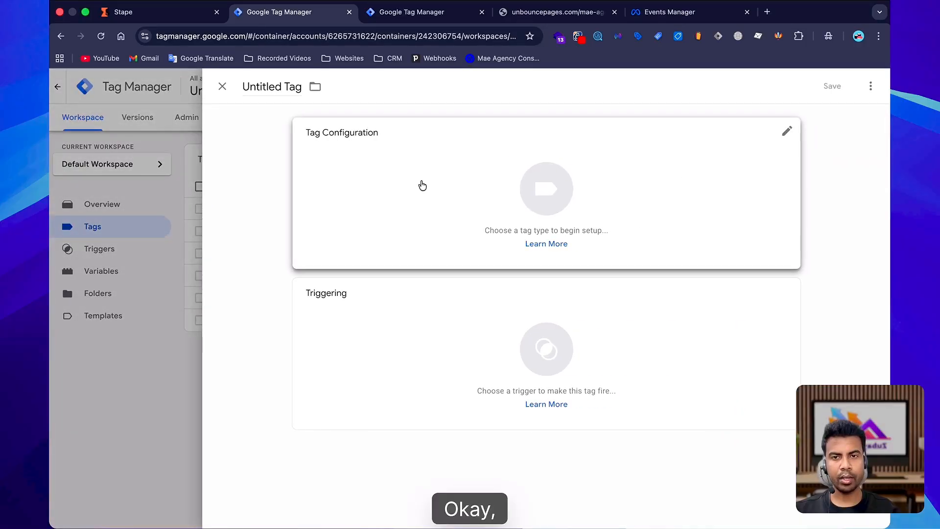
pyautogui.click(422, 185)
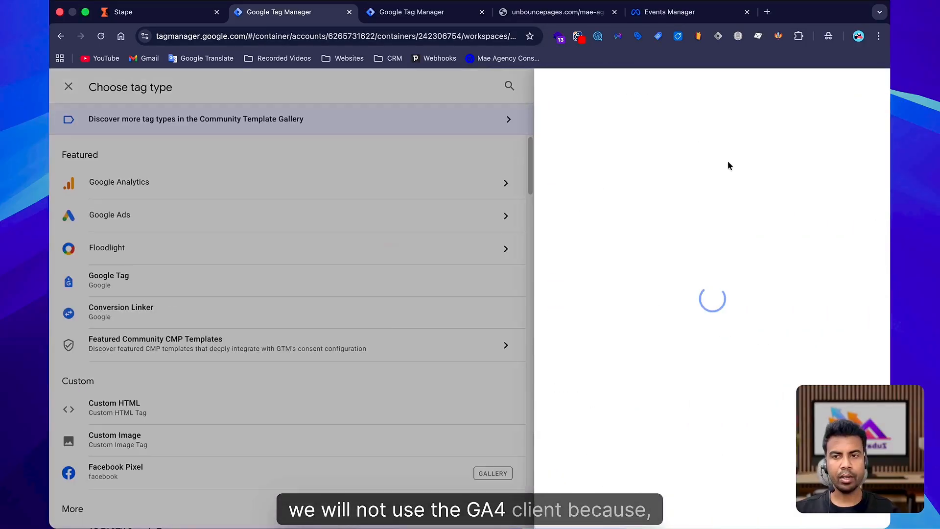
pyautogui.click(866, 89)
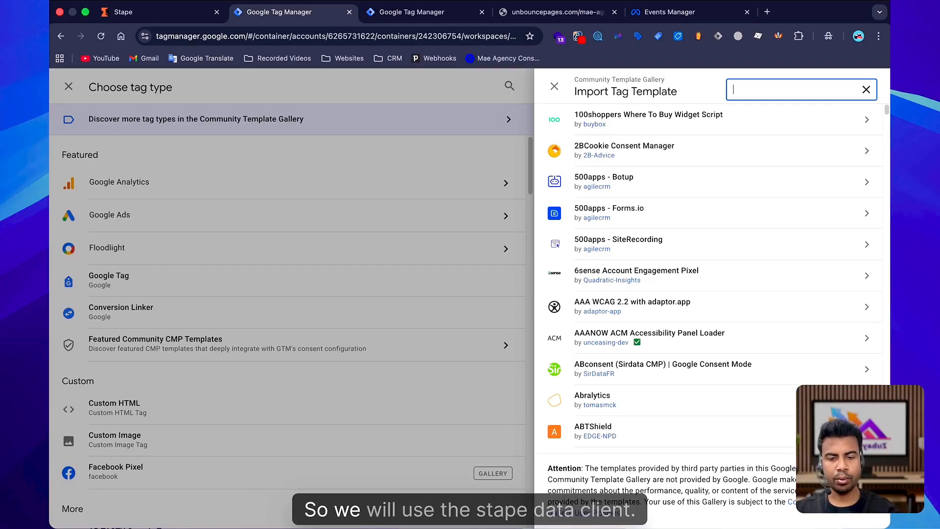
pyautogui.write('stape')
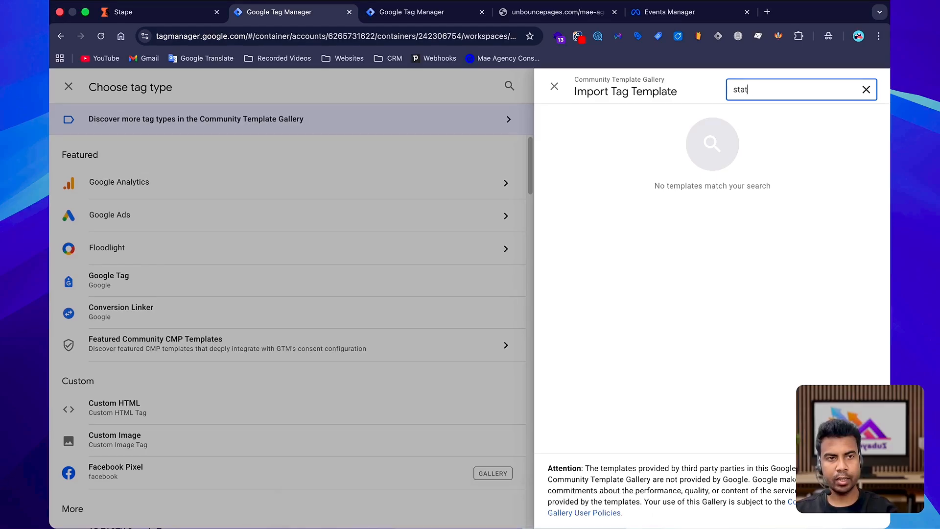
pyautogui.click(646, 119)
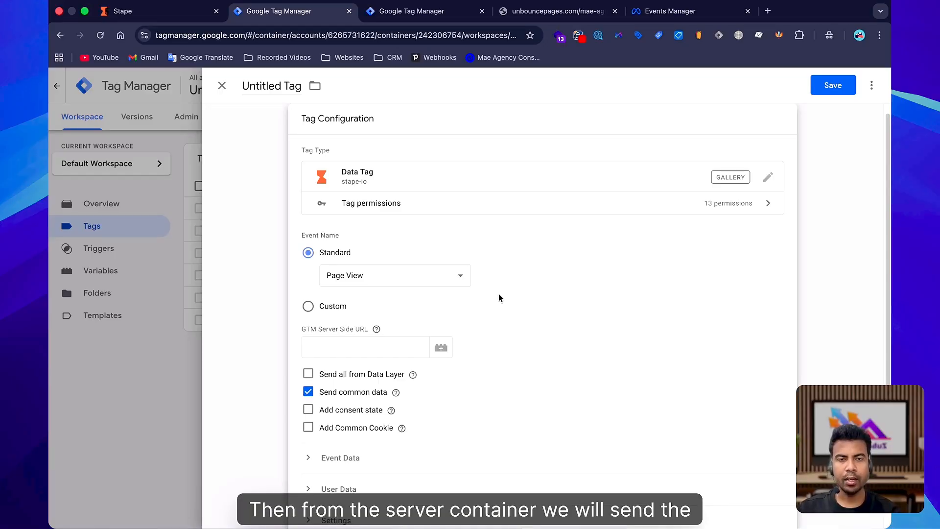
# Name the new tag Data Tag Config.
pyautogui.scroll(-2, 401, 304)
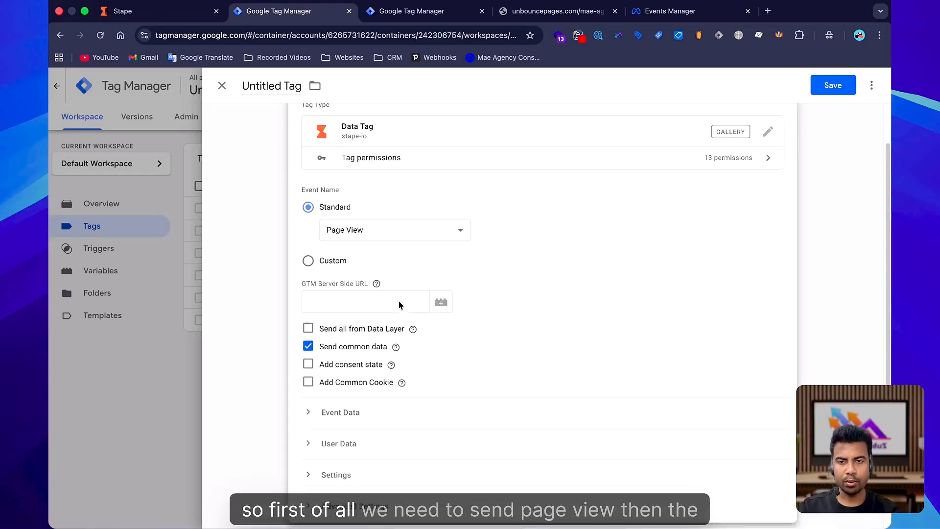
pyautogui.click(324, 272)
pyautogui.scroll(2, 447, 236)
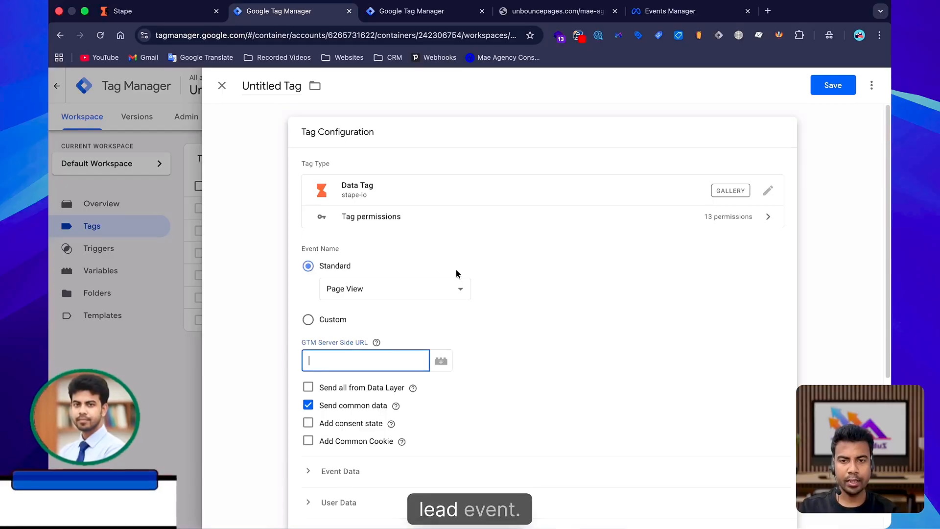
pyautogui.click(269, 86)
pyautogui.write('Data ')
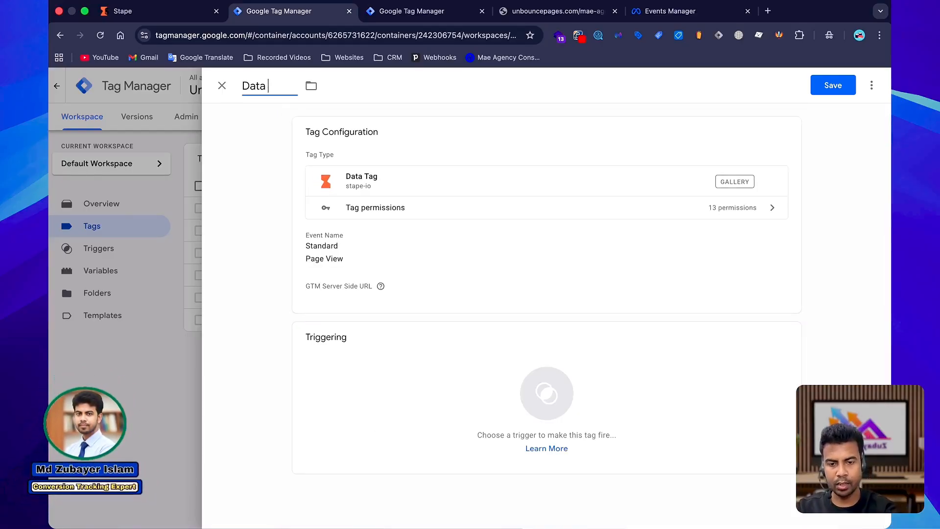
pyautogui.write('Tag Config')
pyautogui.click(401, 280)
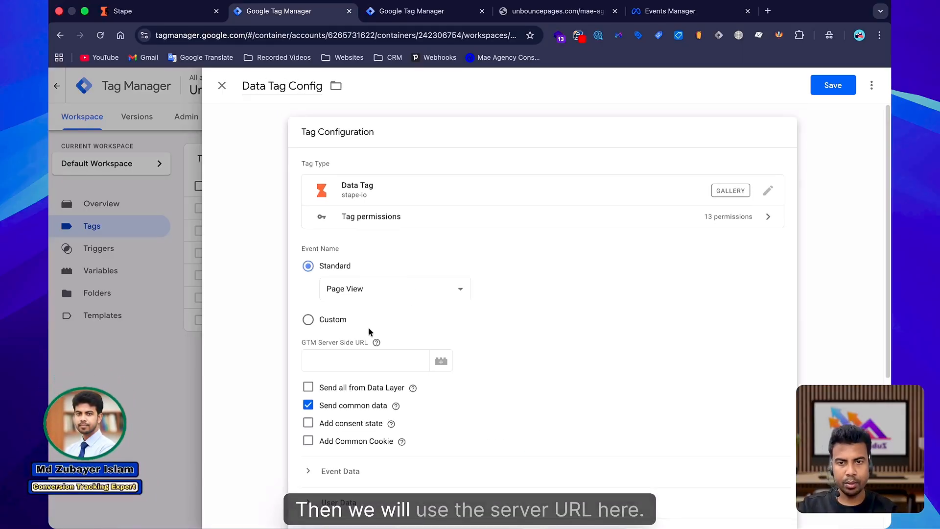
pyautogui.click(343, 360)
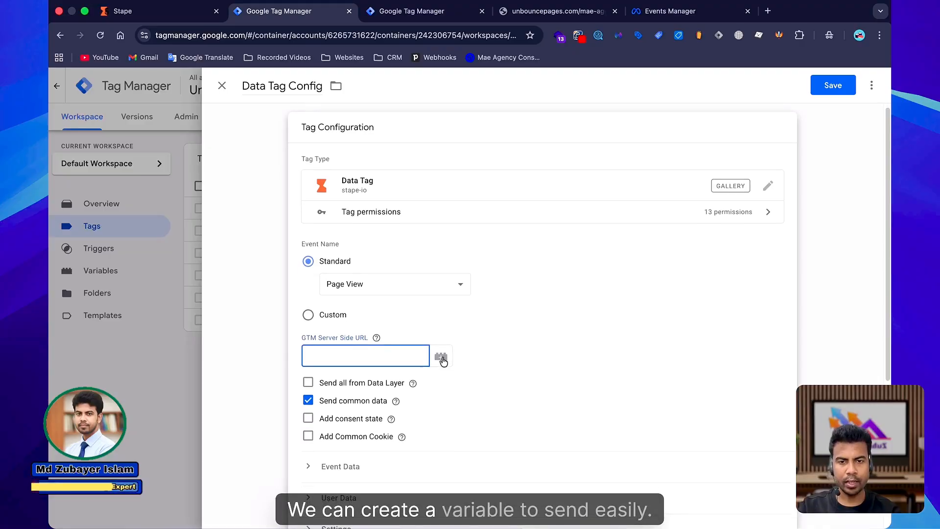
pyautogui.click(441, 359)
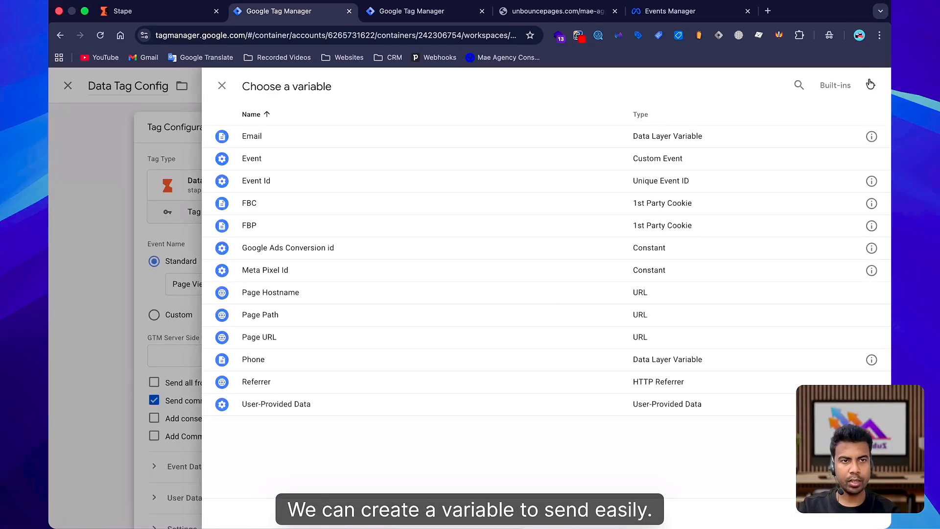
pyautogui.click(870, 85)
pyautogui.write('Stape Serv')
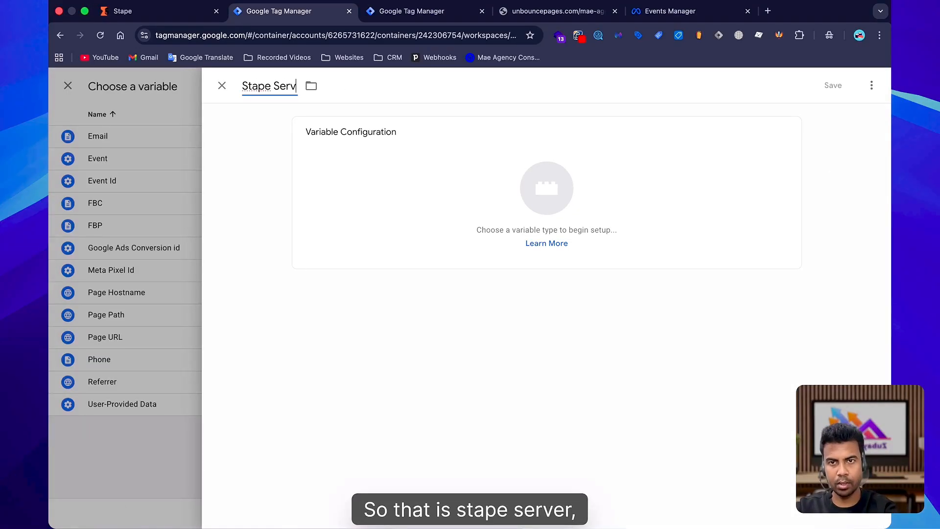
pyautogui.write('er URL')
pyautogui.click(353, 210)
pyautogui.click(872, 85)
pyautogui.write('c')
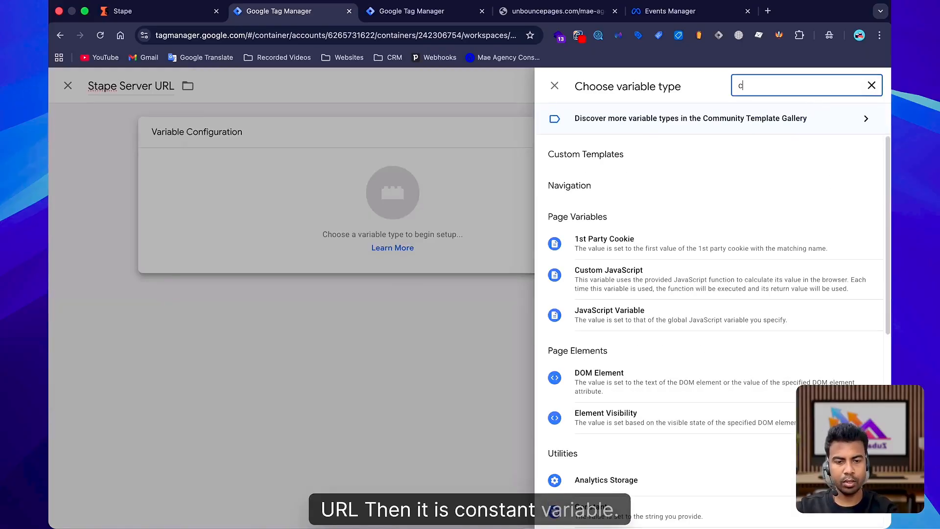
pyautogui.write('ons')
pyautogui.click(832, 85)
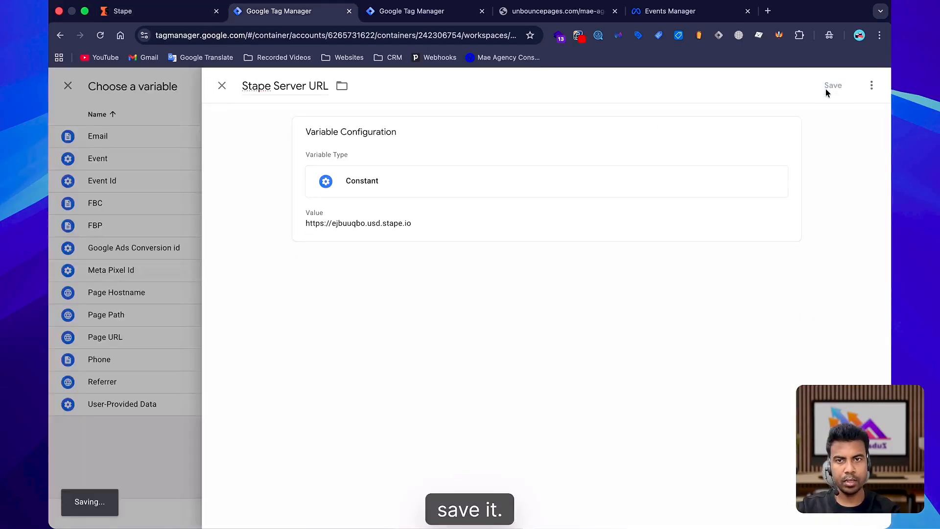
# Set the tag's trigger to Initialization - All Pages.
pyautogui.scroll(-1, 486, 409)
pyautogui.click(431, 420)
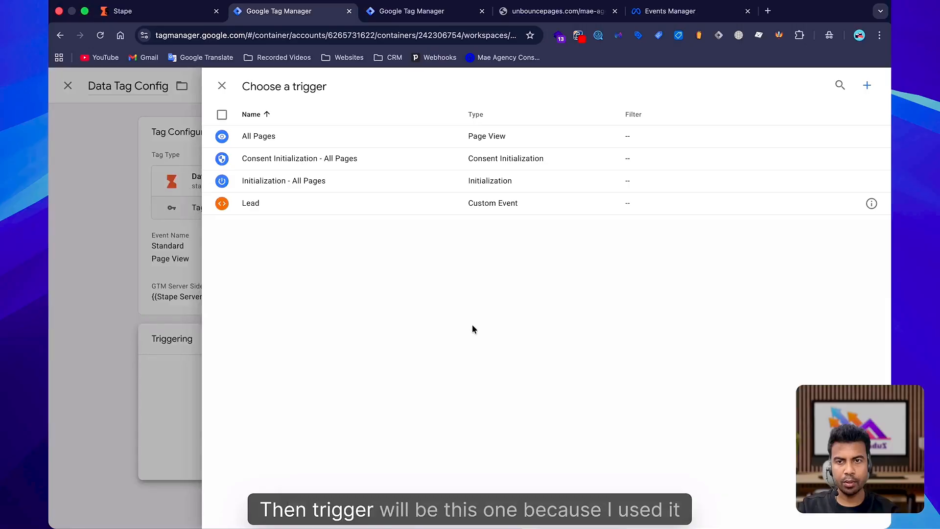
pyautogui.click(338, 184)
pyautogui.click(534, 316)
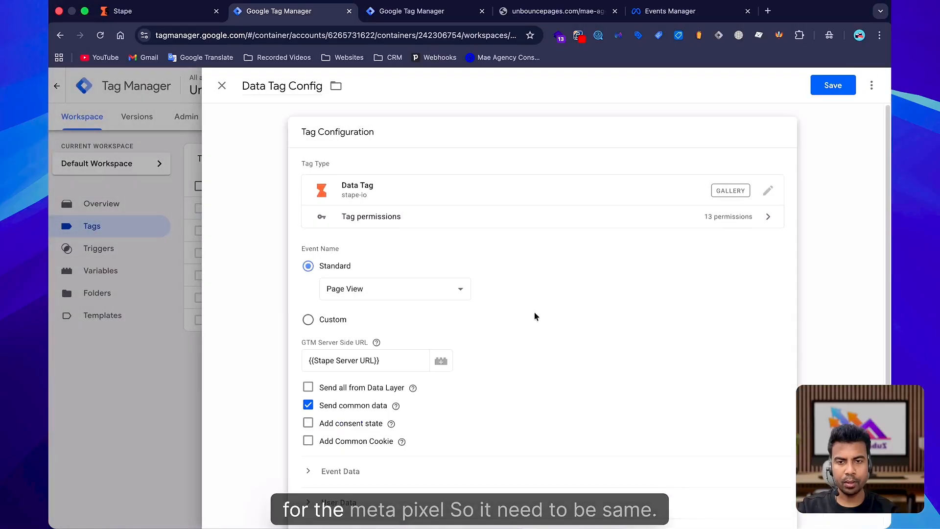
# Add Event Data rows to the Data Tag Config tag named fbp, fbc and event_id.
pyautogui.scroll(-4, 521, 360)
pyautogui.click(337, 300)
pyautogui.scroll(-1, 402, 308)
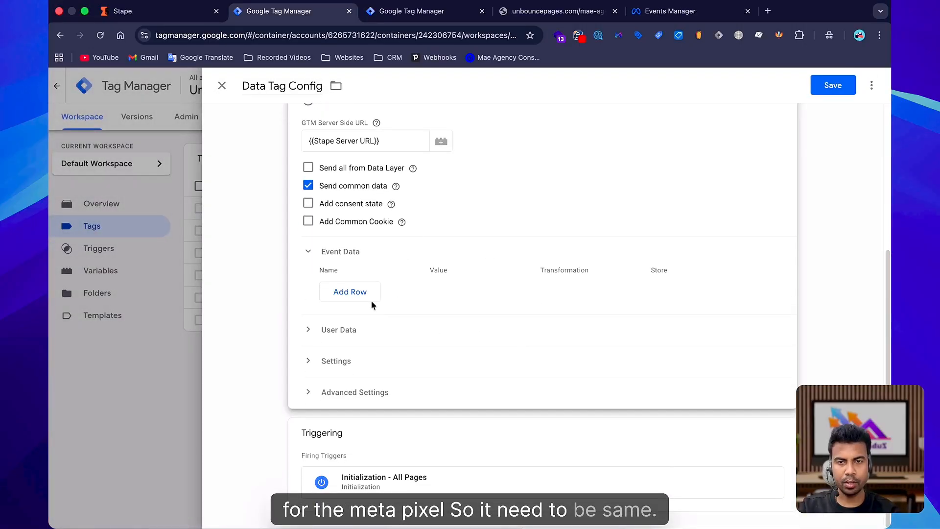
pyautogui.click(350, 290)
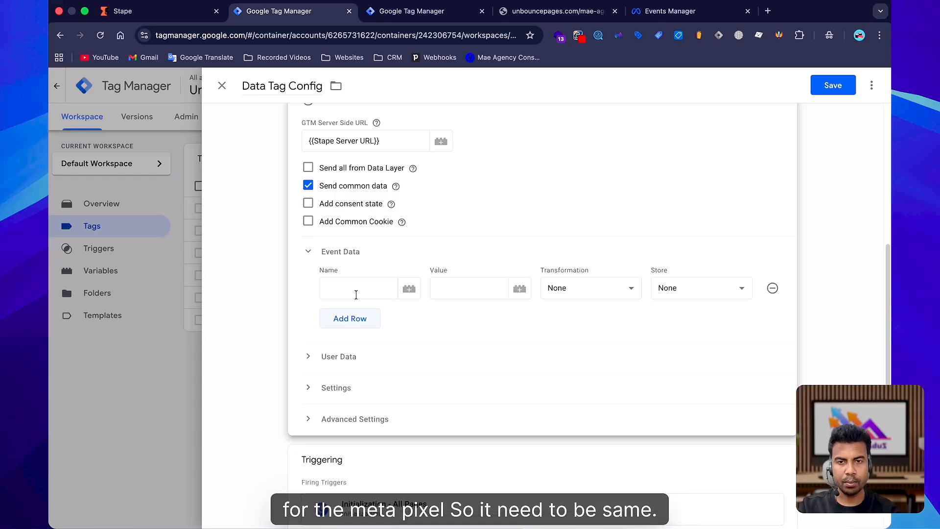
pyautogui.click(347, 357)
pyautogui.scroll(-2, 348, 313)
pyautogui.click(351, 321)
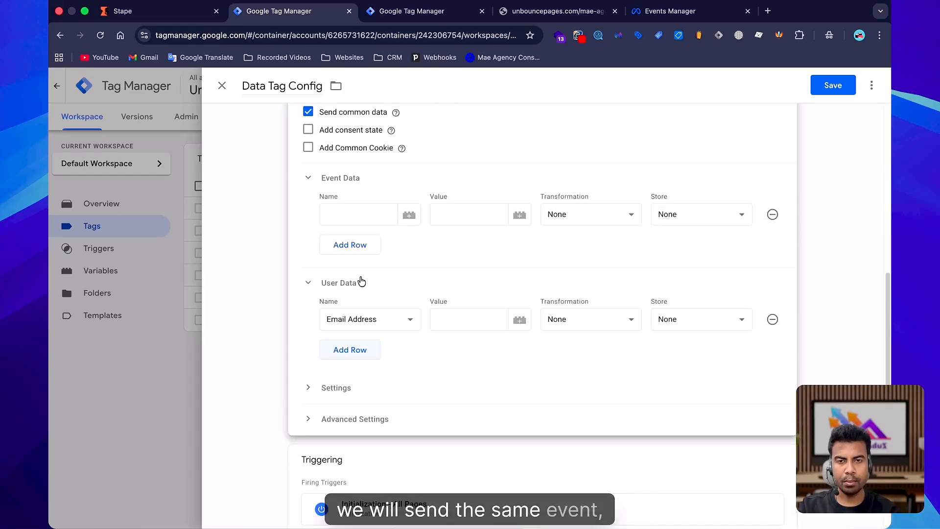
pyautogui.click(360, 216)
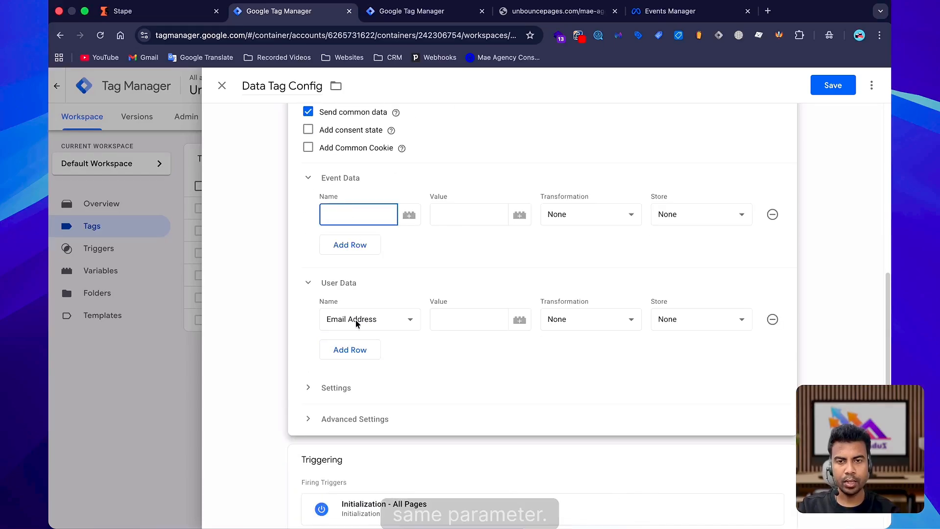
pyautogui.click(365, 249)
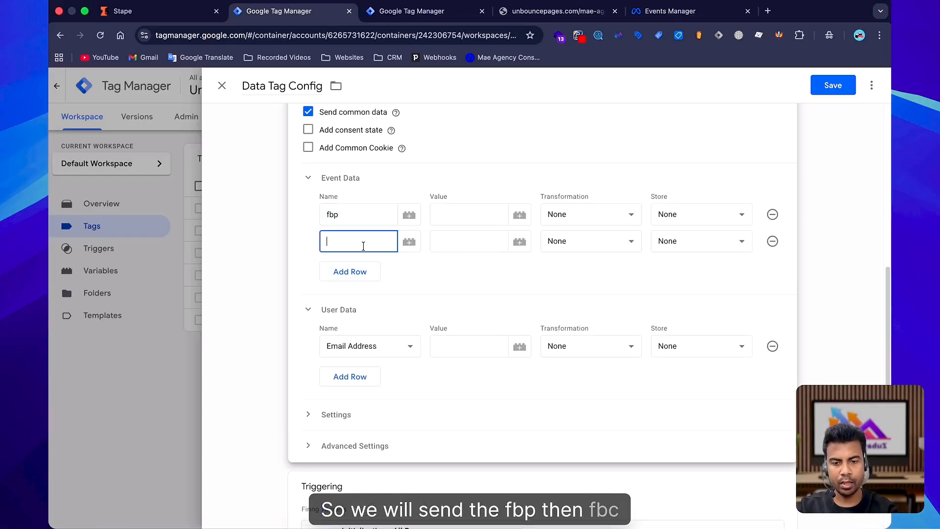
pyautogui.write('fbc')
pyautogui.click(349, 273)
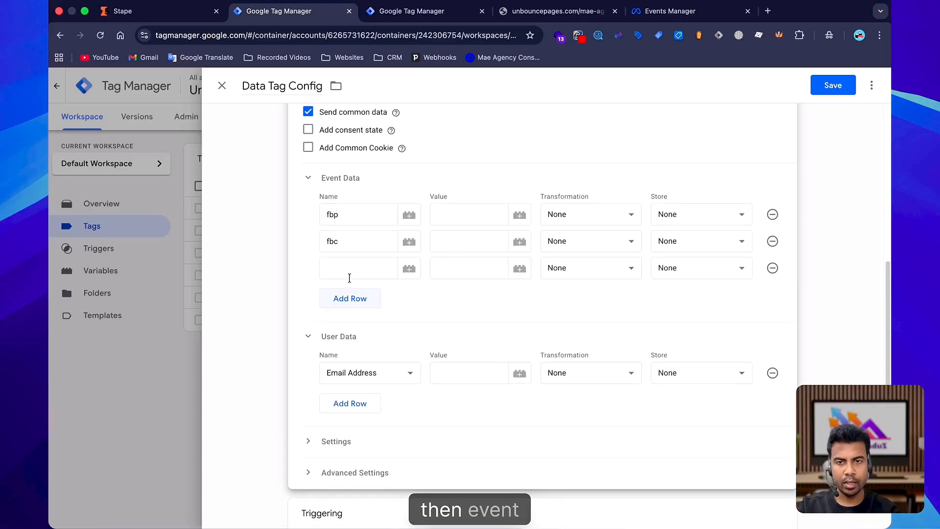
pyautogui.write('event_id')
# Map fbp, fbc and event_id to the {{FBP}}, {{FBC}} and {{Event Id}} variables and save the tag.
pyautogui.click(445, 215)
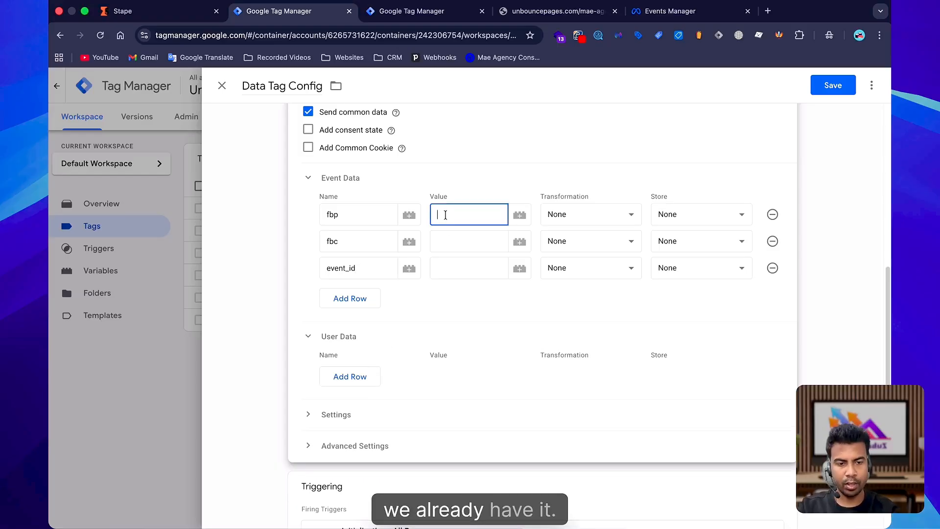
pyautogui.write('{{fn')
pyautogui.click(456, 243)
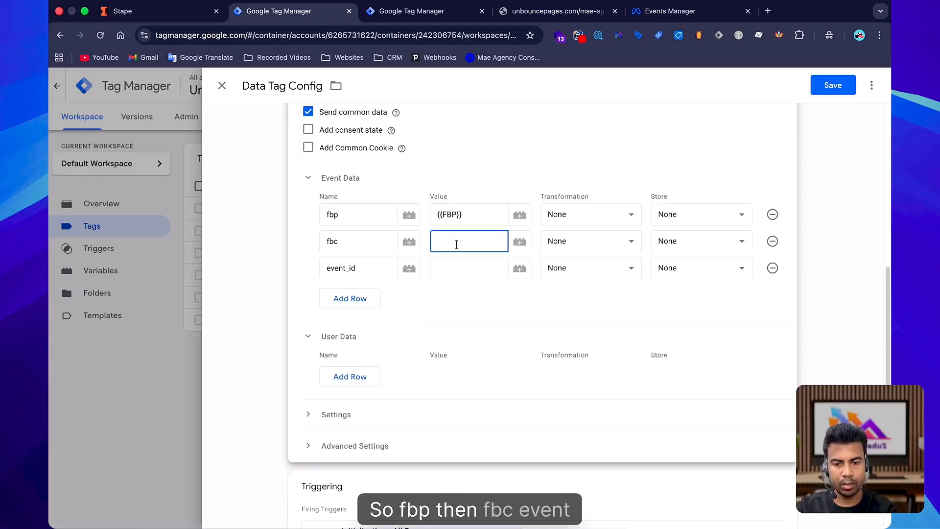
pyautogui.press('Return')
pyautogui.write('{{event Id')
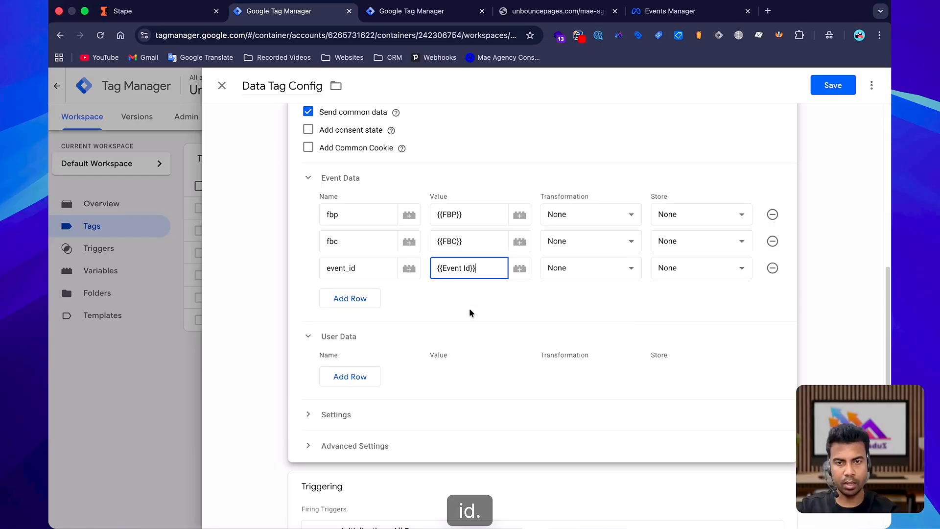
pyautogui.scroll(-2, 470, 310)
pyautogui.click(844, 87)
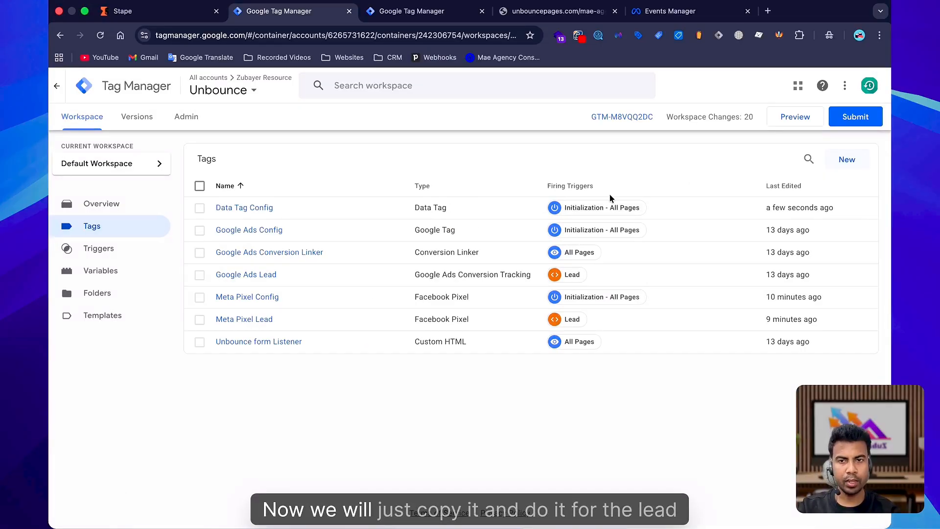
# Duplicate the Data Tag Config tag and rename the copy Data Tag Lead.
pyautogui.click(256, 209)
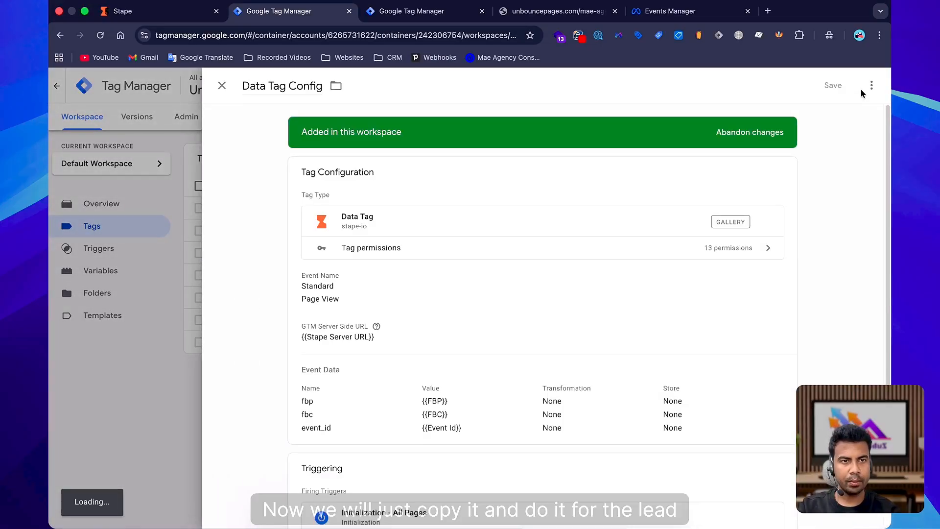
pyautogui.doubleClick(341, 88)
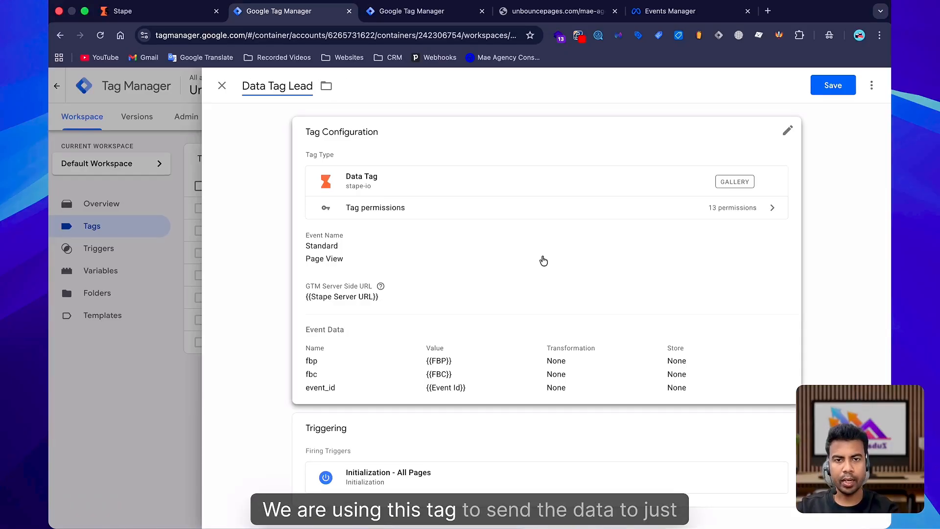
pyautogui.click(542, 257)
# Set the copied tag's standard event name to Generate Lead.
pyautogui.scroll(-3, 542, 256)
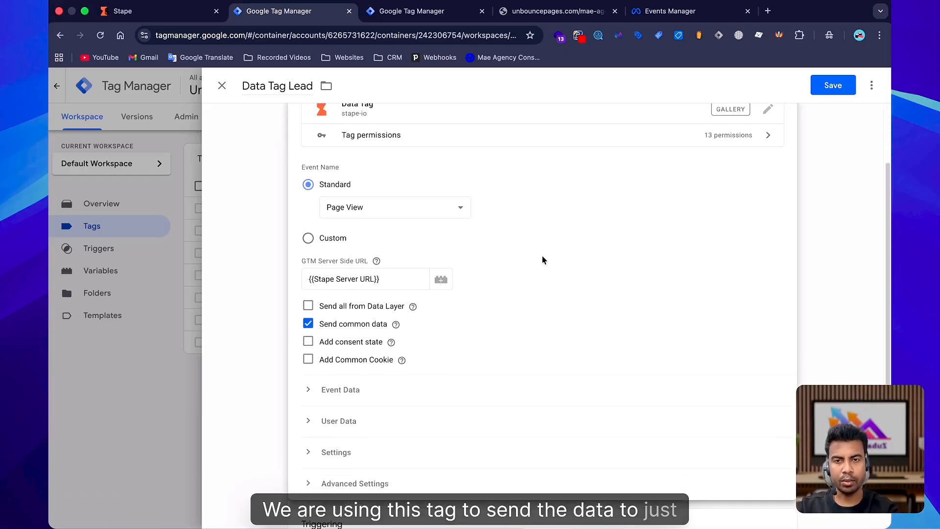
pyautogui.scroll(-1, 542, 256)
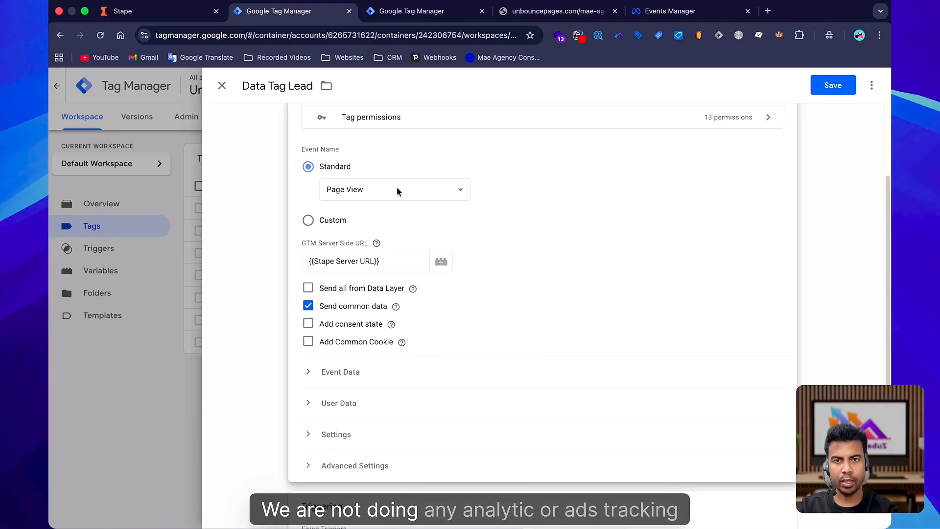
pyautogui.click(397, 191)
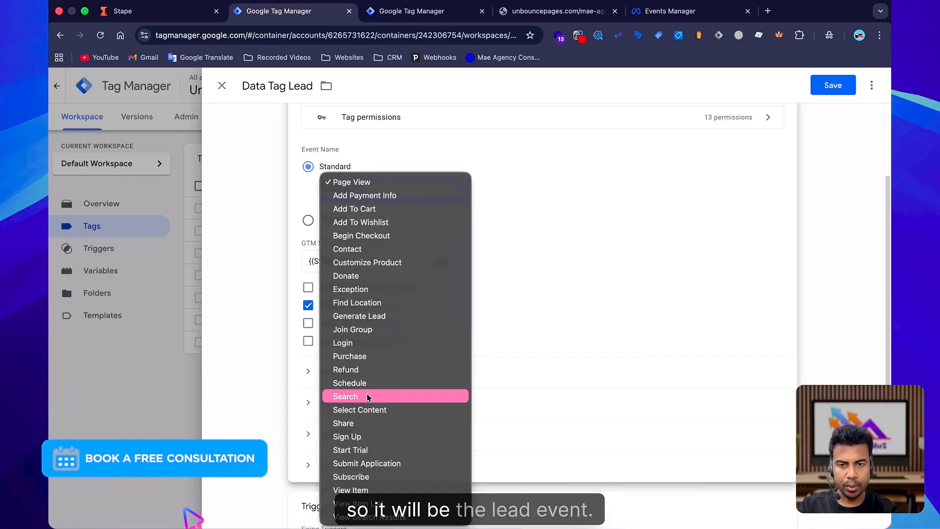
pyautogui.click(378, 318)
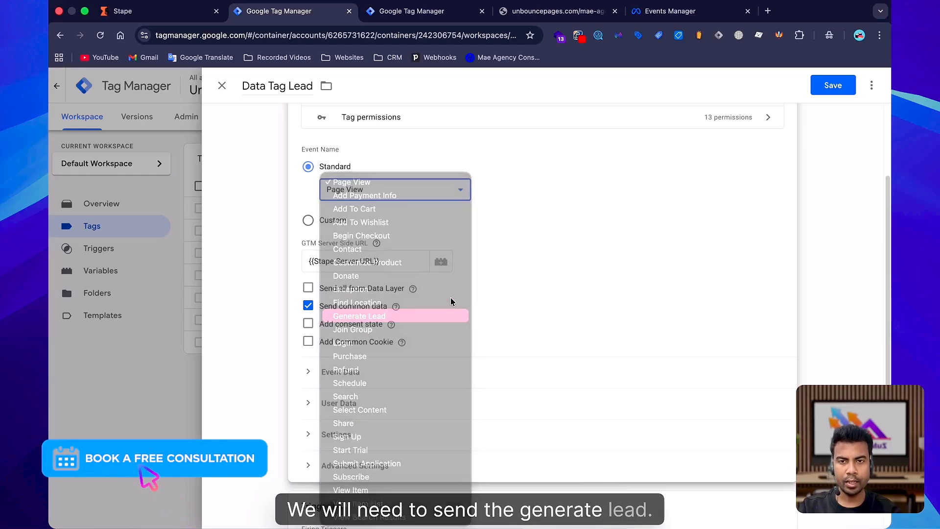
# Add User Data rows mapping Email Address to {{Email}} and Phone Number to {{Phone}}.
pyautogui.scroll(-3, 509, 278)
pyautogui.click(483, 326)
pyautogui.scroll(-1, 483, 325)
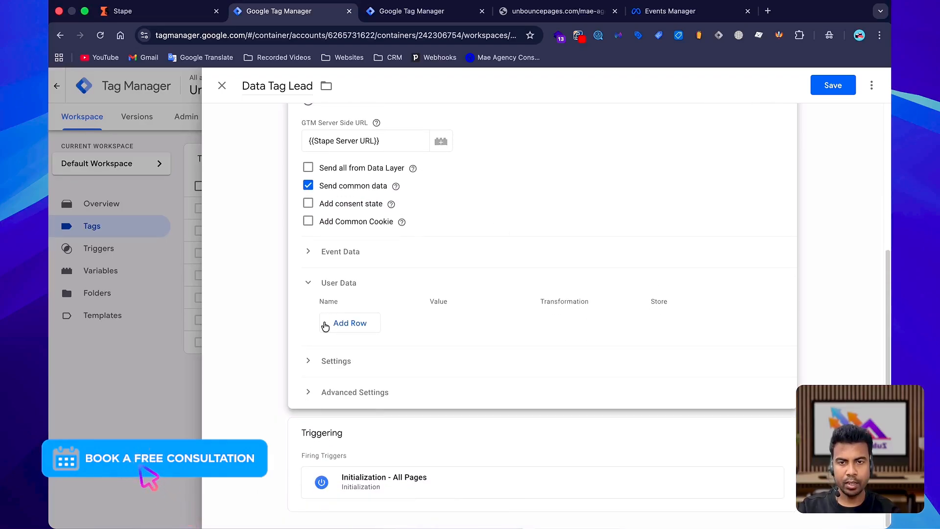
pyautogui.click(347, 322)
pyautogui.click(349, 348)
pyautogui.click(349, 319)
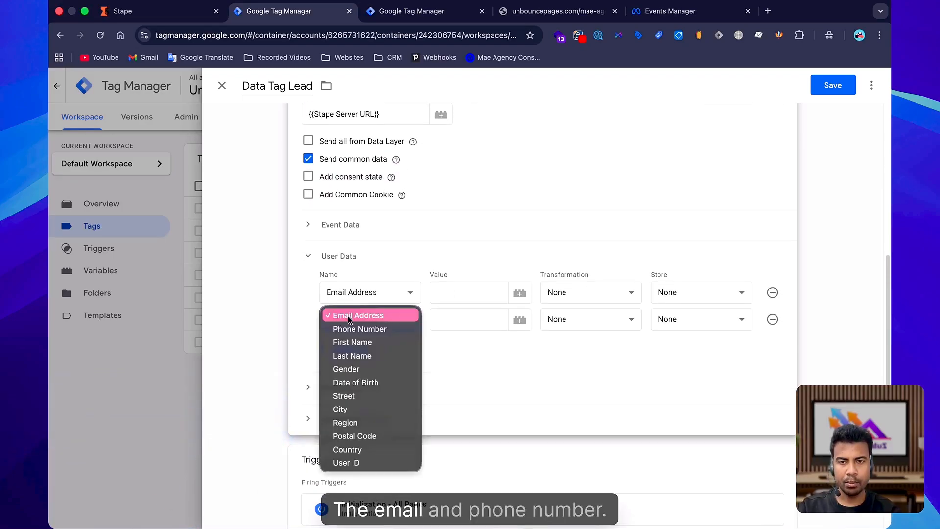
pyautogui.click(352, 329)
pyautogui.click(450, 294)
pyautogui.write('{{ema')
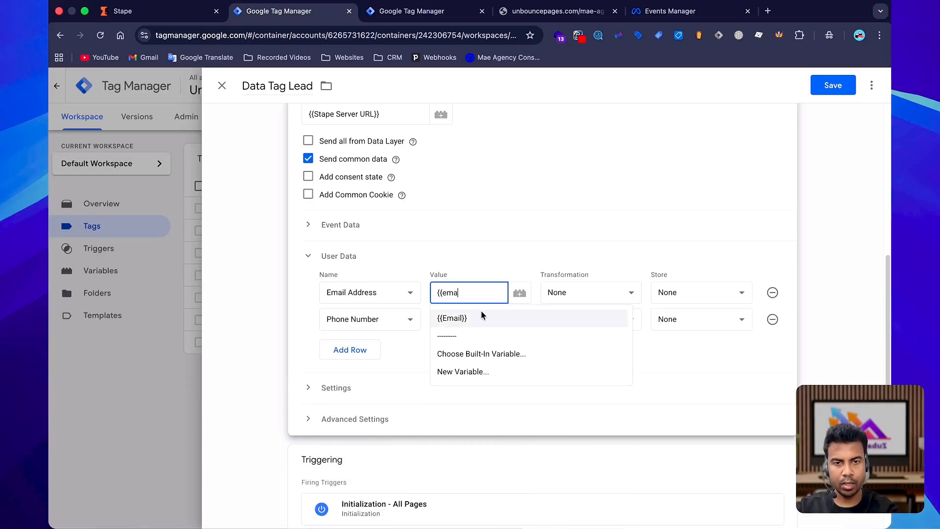
pyautogui.click(482, 317)
pyautogui.click(482, 320)
pyautogui.write('{{ph')
pyautogui.click(486, 349)
# Replace the tag's Initialization - All Pages trigger with the Lead trigger and save Data Tag Lead.
pyautogui.click(669, 465)
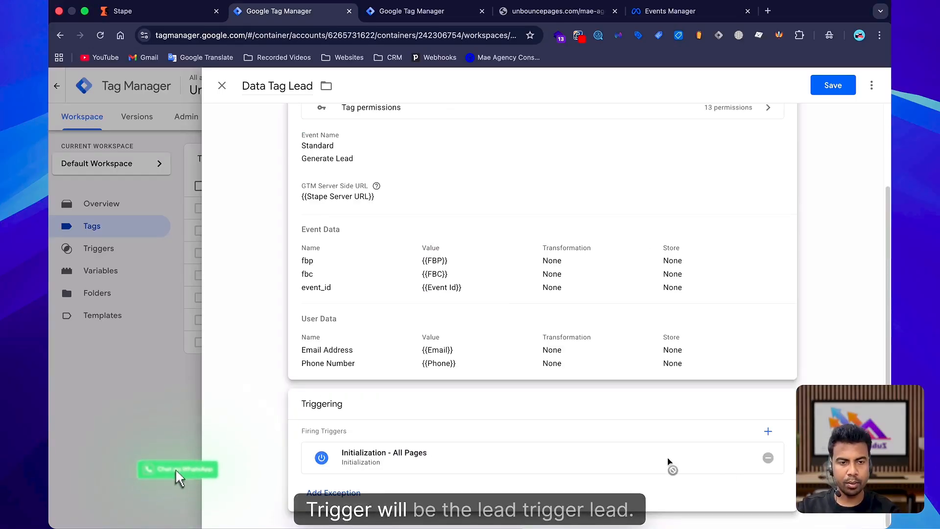
pyautogui.click(767, 459)
pyautogui.click(736, 464)
pyautogui.click(489, 204)
pyautogui.click(828, 89)
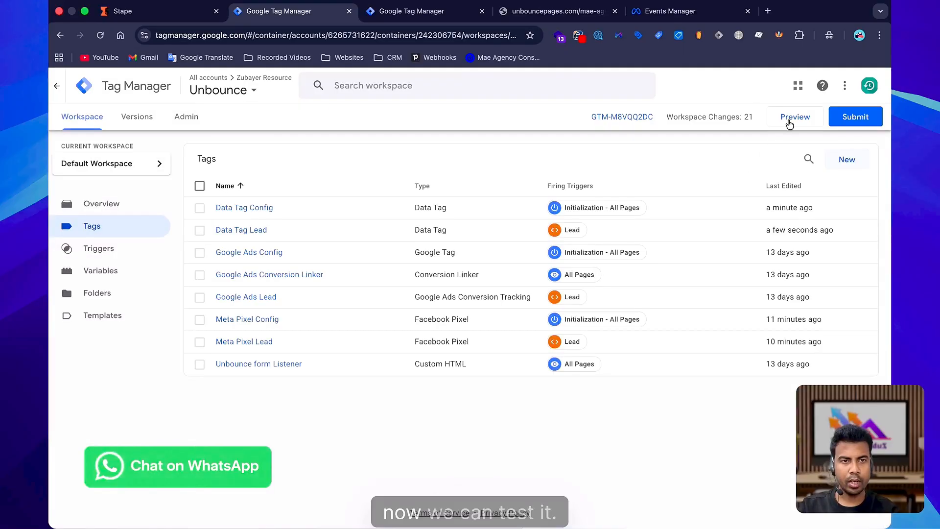
# Switch to the Unbounce Server container and start its Preview mode.
pyautogui.click(412, 11)
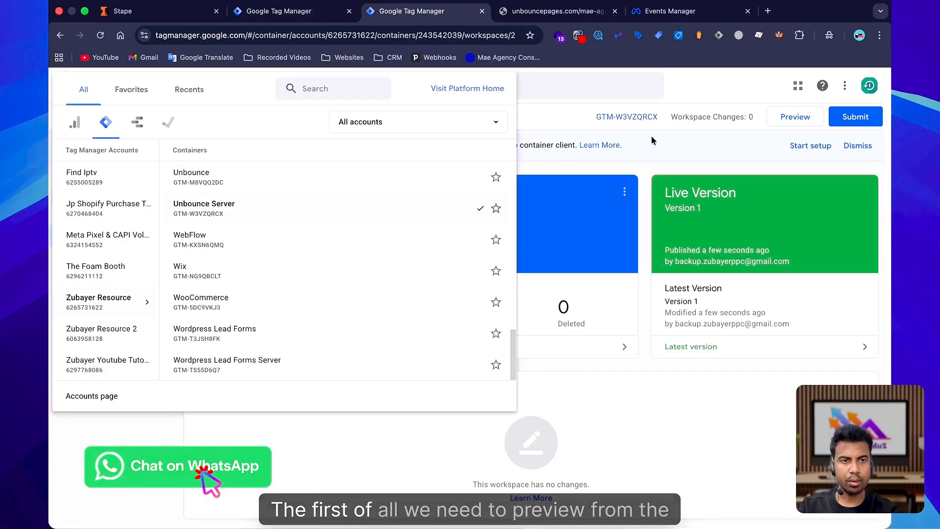
pyautogui.click(711, 139)
pyautogui.click(783, 118)
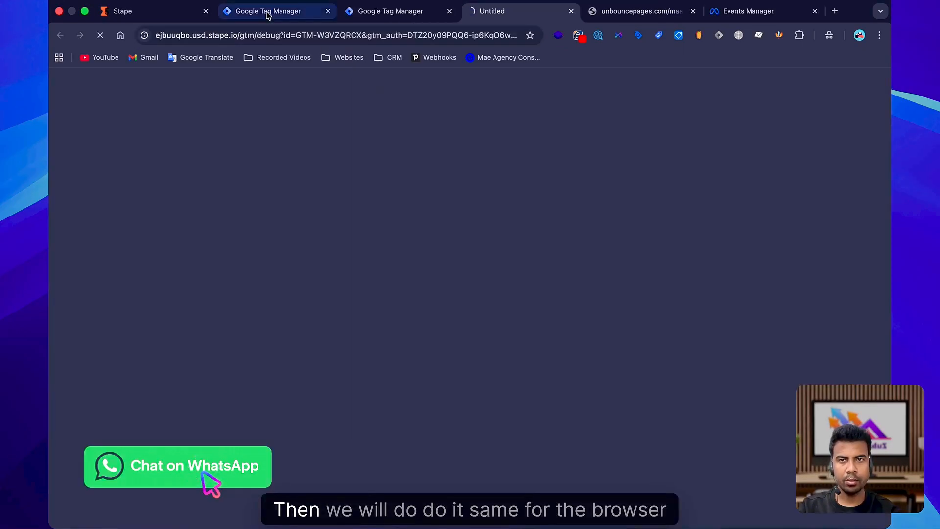
pyautogui.click(267, 14)
pyautogui.click(792, 121)
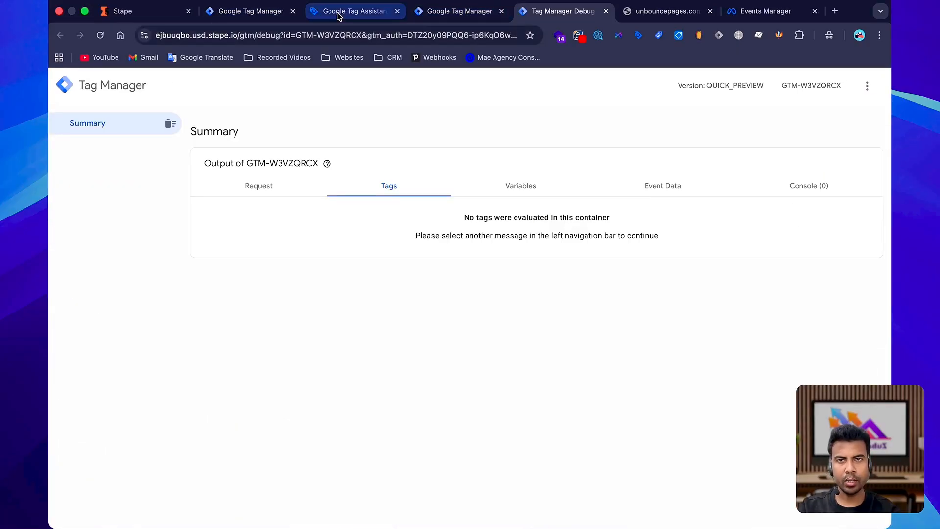
# Open the landing page through Tag Assistant and check the server debug view for incoming requests.
pyautogui.click(338, 14)
pyautogui.click(469, 335)
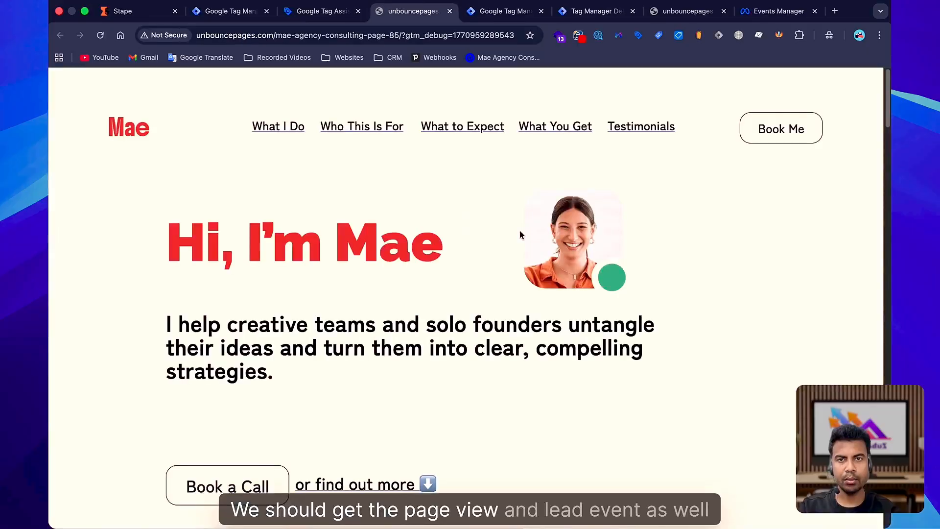
pyautogui.click(586, 14)
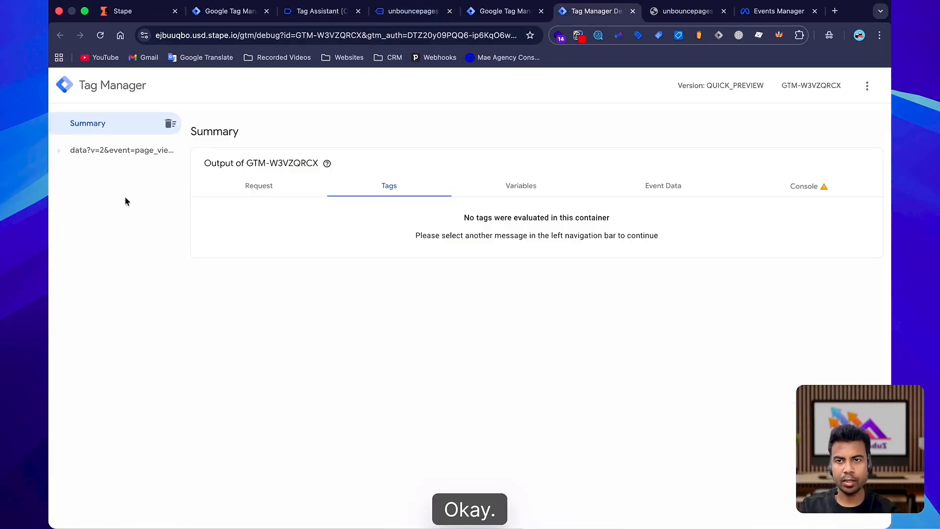
pyautogui.hotkey('ctrl', 'shift', 'Tab')
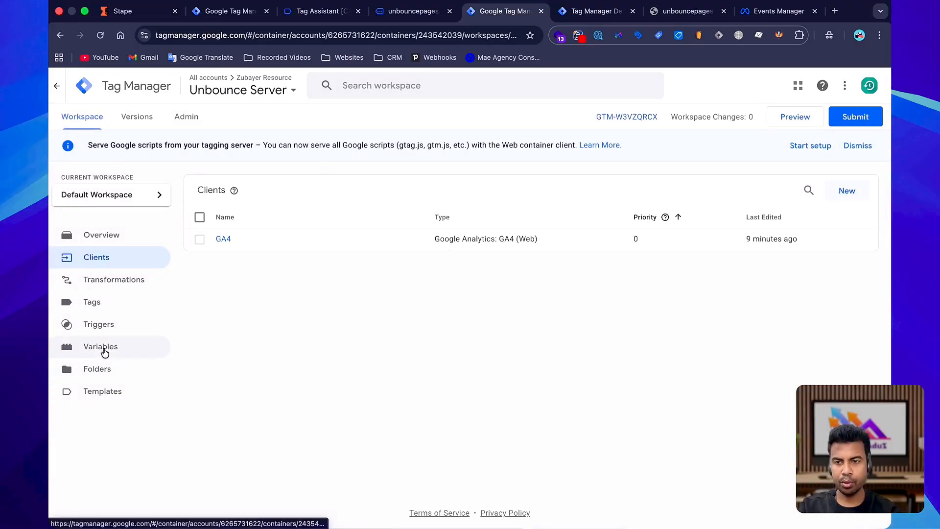
# Import the Stape Data Client template as a new client template and save it.
pyautogui.click(102, 392)
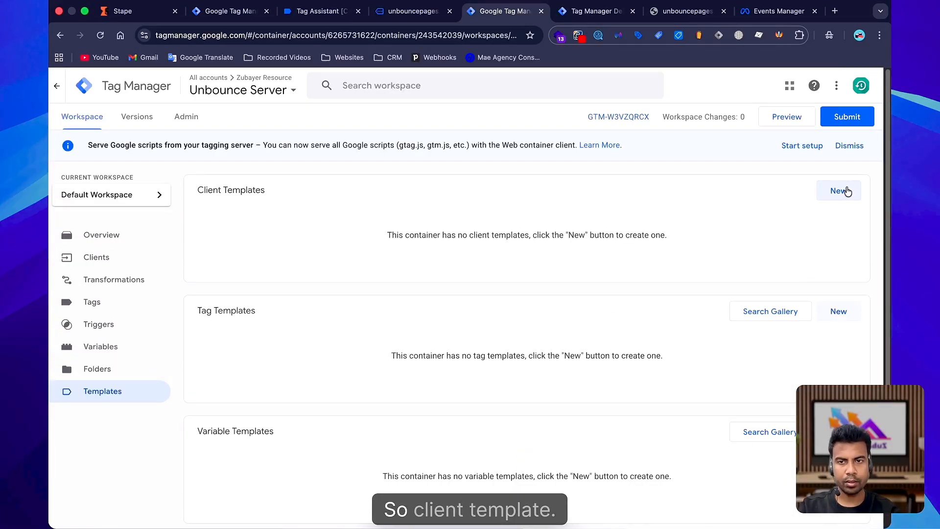
pyautogui.click(838, 191)
pyautogui.click(884, 85)
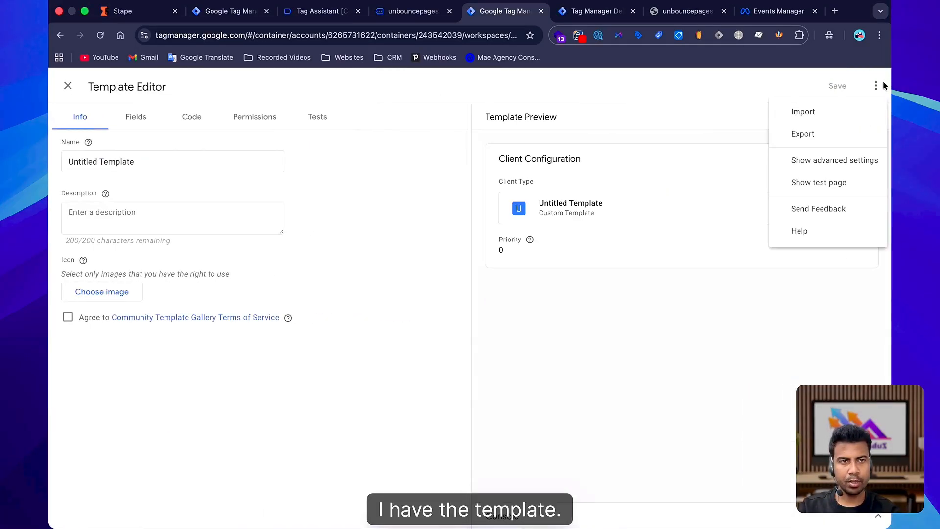
pyautogui.click(876, 85)
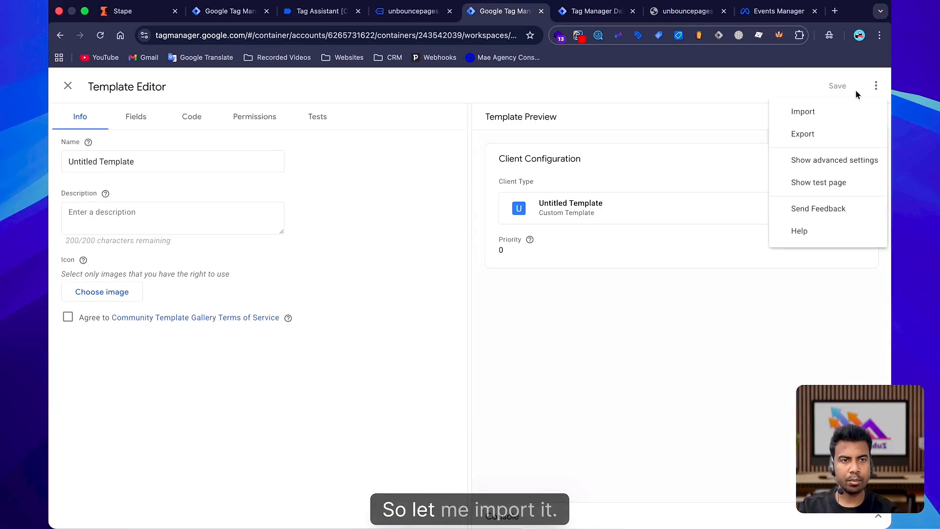
pyautogui.click(803, 111)
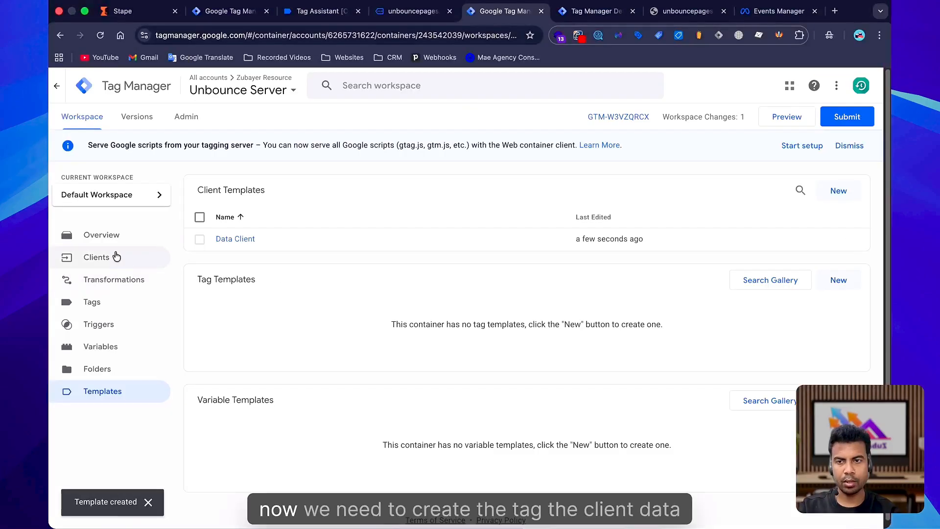
pyautogui.click(116, 256)
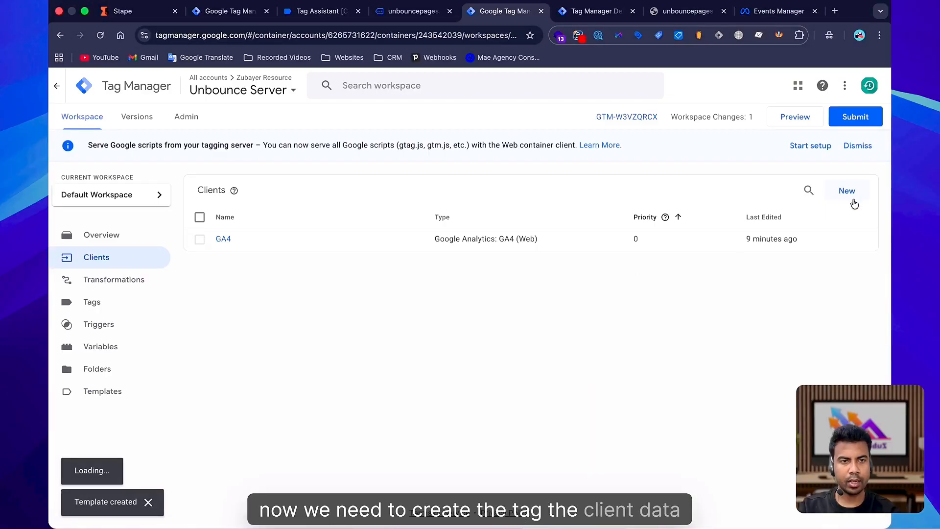
# Start creating a new client in the server container and open the client type chooser.
pyautogui.click(835, 192)
pyautogui.click(553, 205)
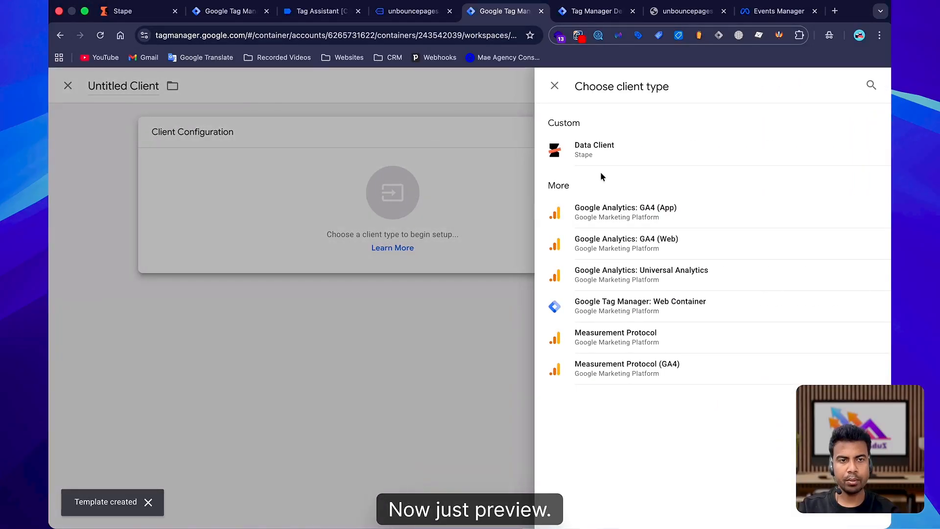
# Reload the landing page in its preview tab and scroll through it.
pyautogui.click(396, 14)
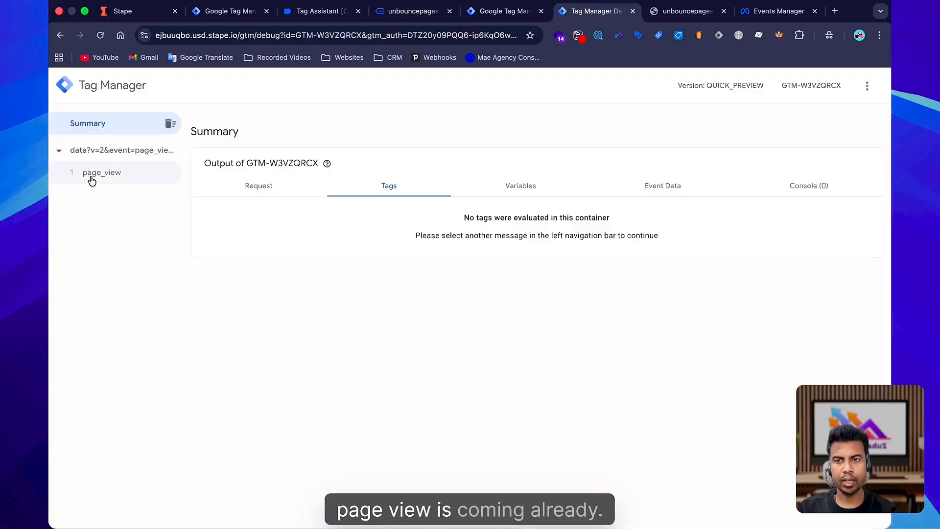
pyautogui.click(91, 177)
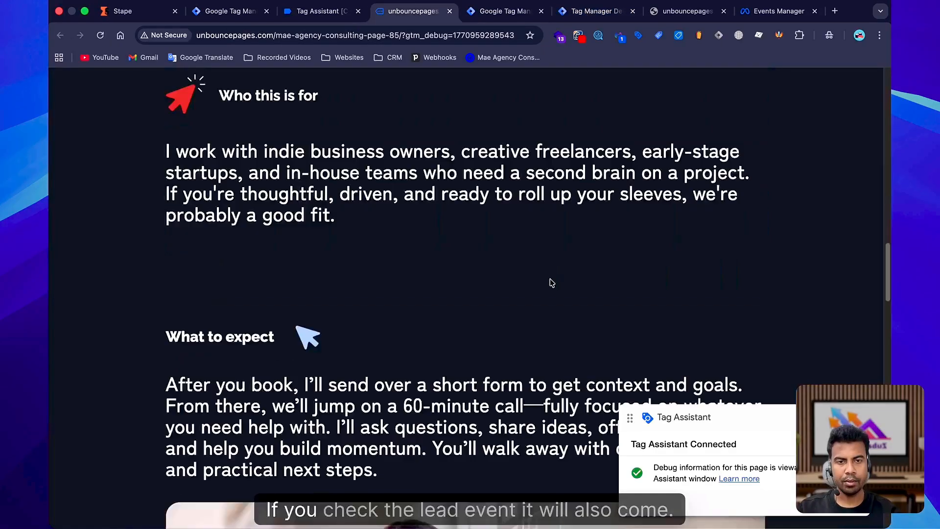
# Start a new tag in the server container using the Facebook Conversion API template from the Community Template Gallery.
pyautogui.scroll(-15, 552, 282)
pyautogui.click(500, 10)
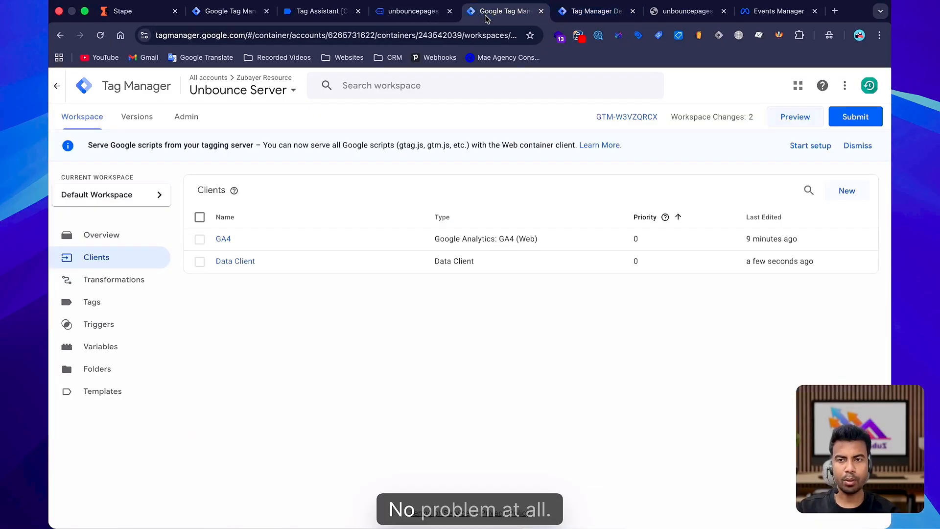
pyautogui.click(93, 302)
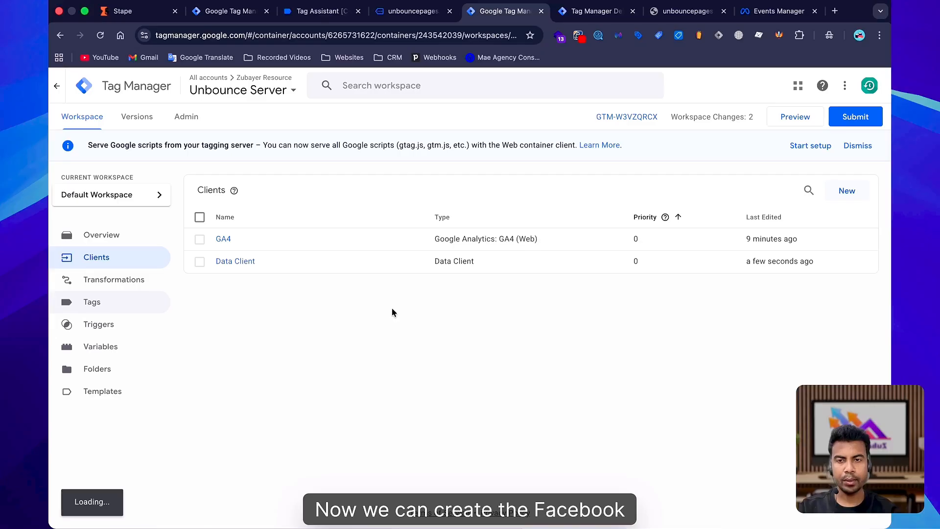
pyautogui.click(852, 189)
pyautogui.click(445, 184)
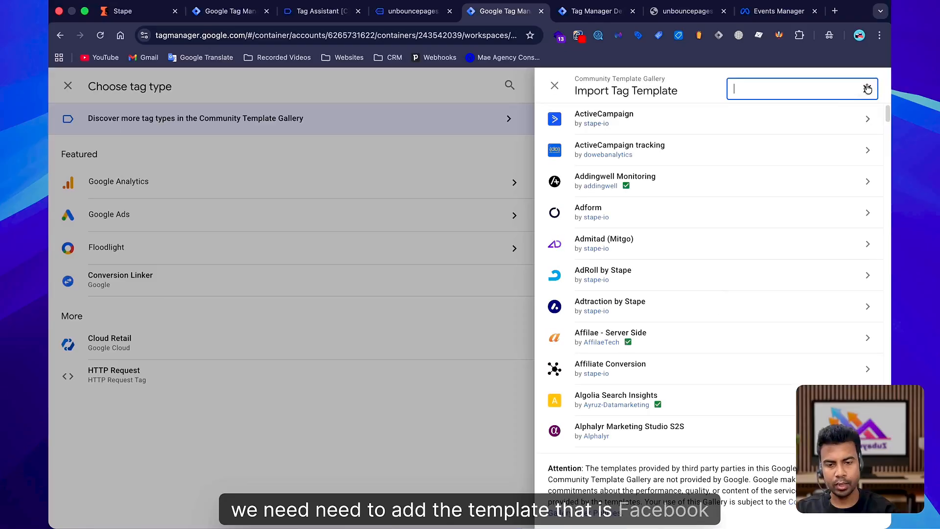
pyautogui.write('face')
pyautogui.click(731, 160)
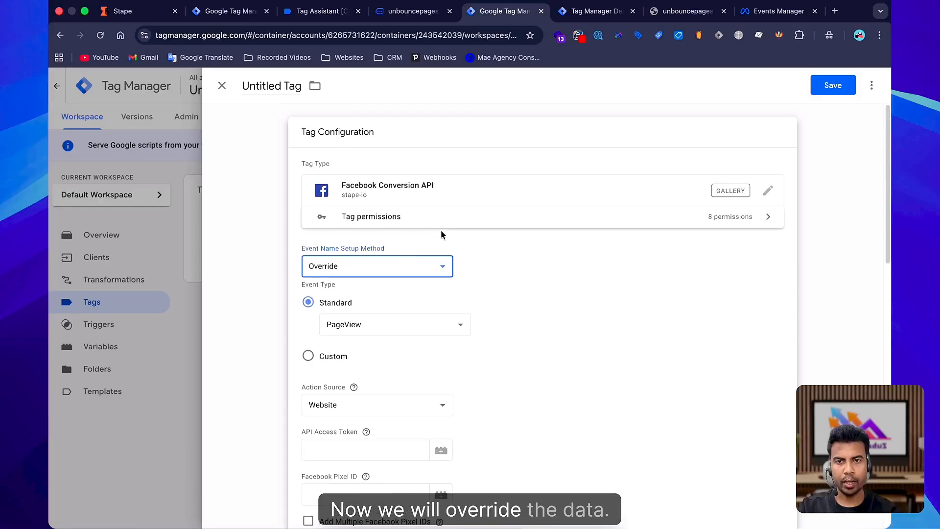
# Create a new Constant variable named Meta CAPI token for the tag's API Access Token field.
pyautogui.scroll(-4, 465, 308)
pyautogui.click(332, 269)
pyautogui.click(441, 267)
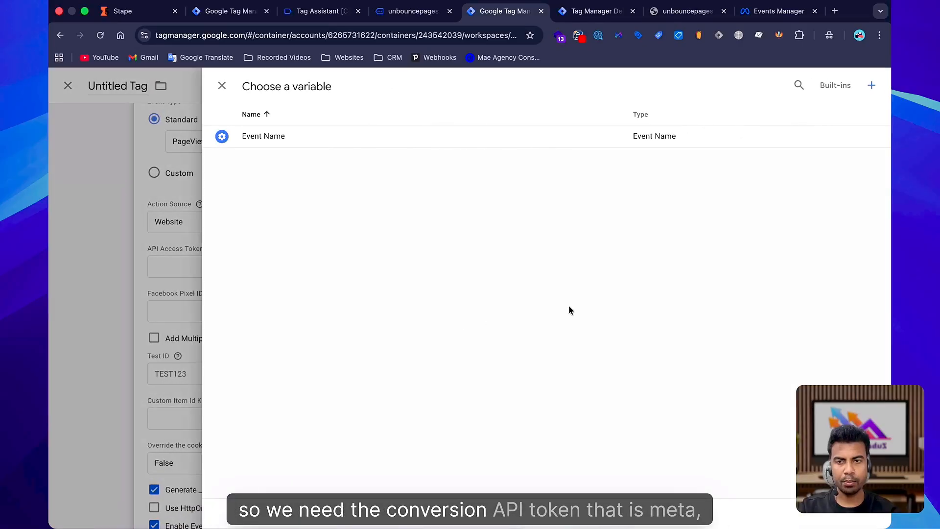
pyautogui.click(873, 86)
pyautogui.write('Meta CAPI token')
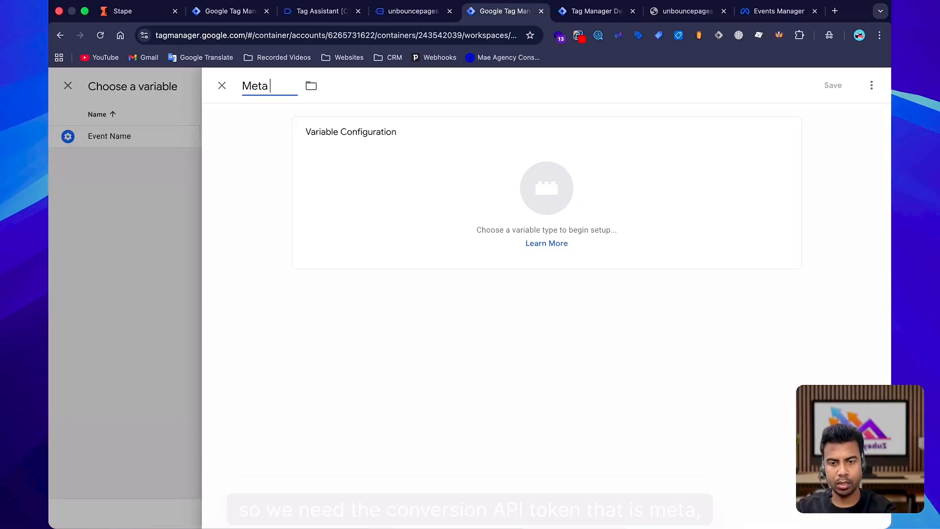
pyautogui.click(364, 192)
pyautogui.click(871, 86)
pyautogui.write('con')
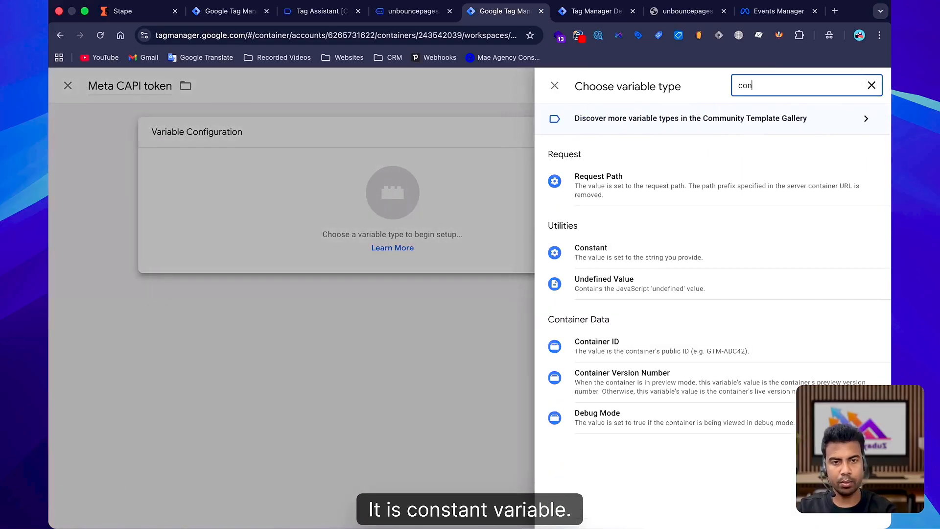
pyautogui.click(689, 245)
# Generate a Conversions API access token in the Unbounce dataset settings and paste it as the constant's value.
pyautogui.click(765, 11)
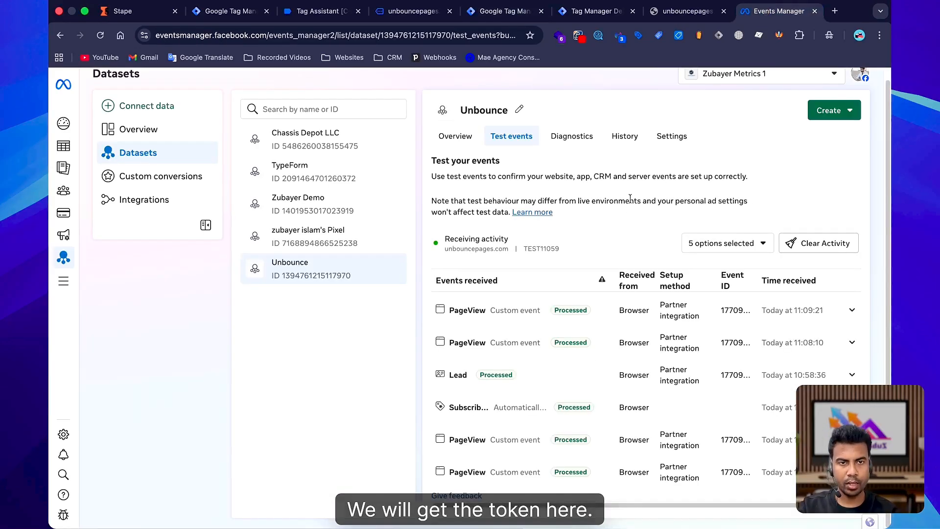
pyautogui.click(674, 136)
pyautogui.scroll(-10, 631, 426)
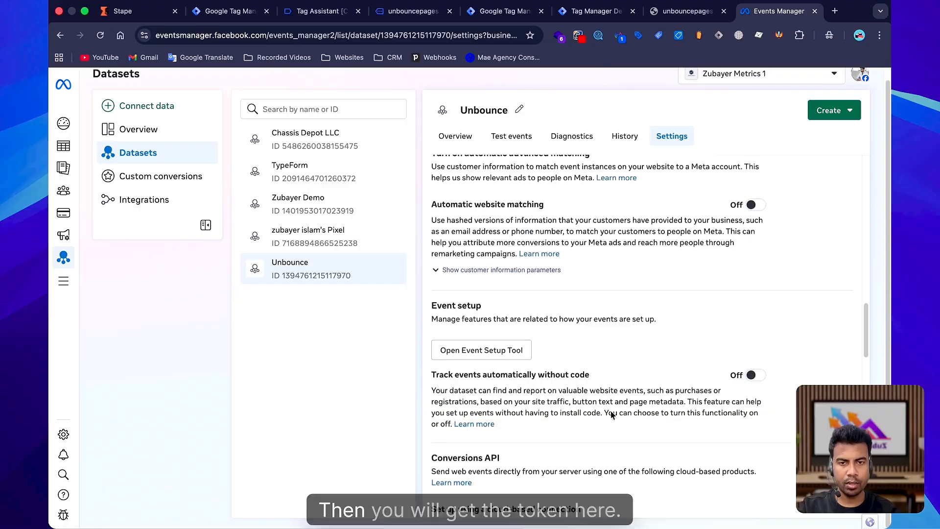
pyautogui.scroll(-7, 612, 415)
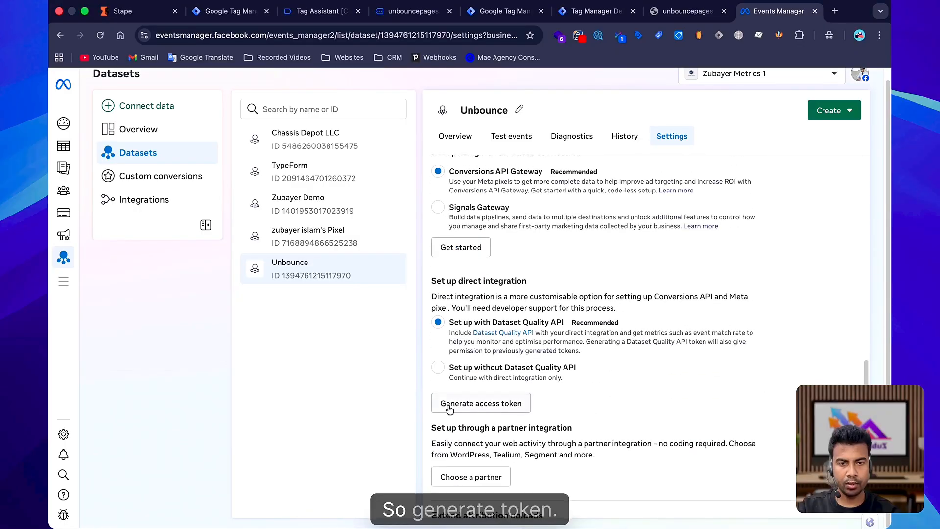
pyautogui.click(482, 406)
pyautogui.click(580, 381)
pyautogui.scroll(-2, 549, 367)
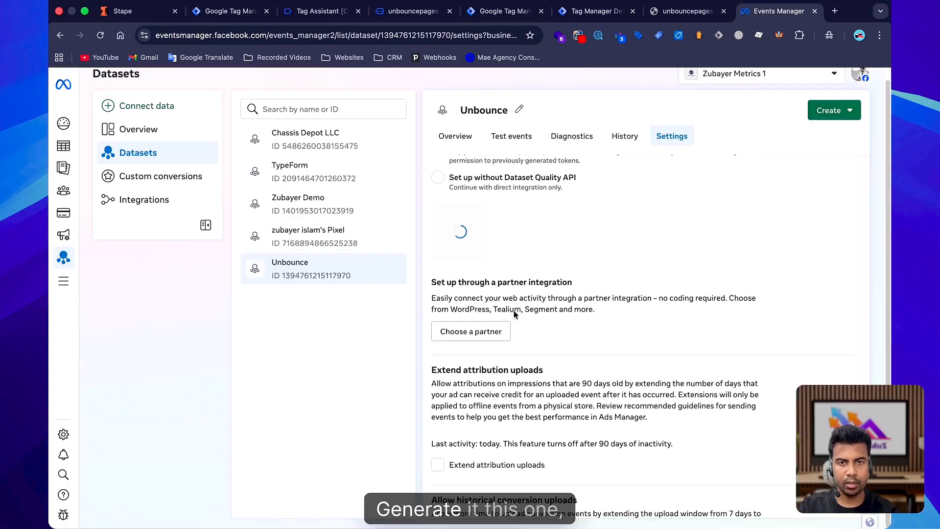
pyautogui.click(502, 11)
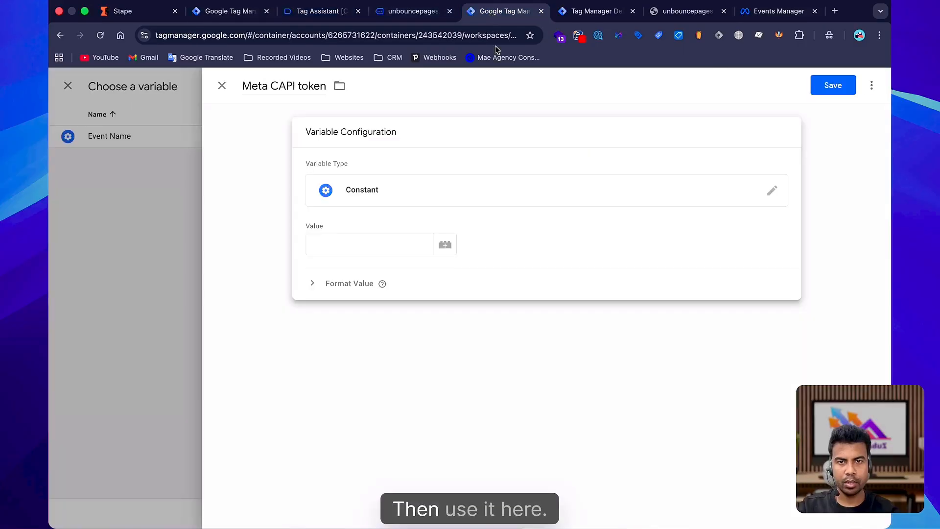
pyautogui.click(354, 246)
pyautogui.press('cmd+v')
# Create a constant variable named Meta Pixel Id holding the Unbounce dataset ID for the Facebook Pixel ID field.
pyautogui.click(779, 11)
pyautogui.scroll(5, 510, 286)
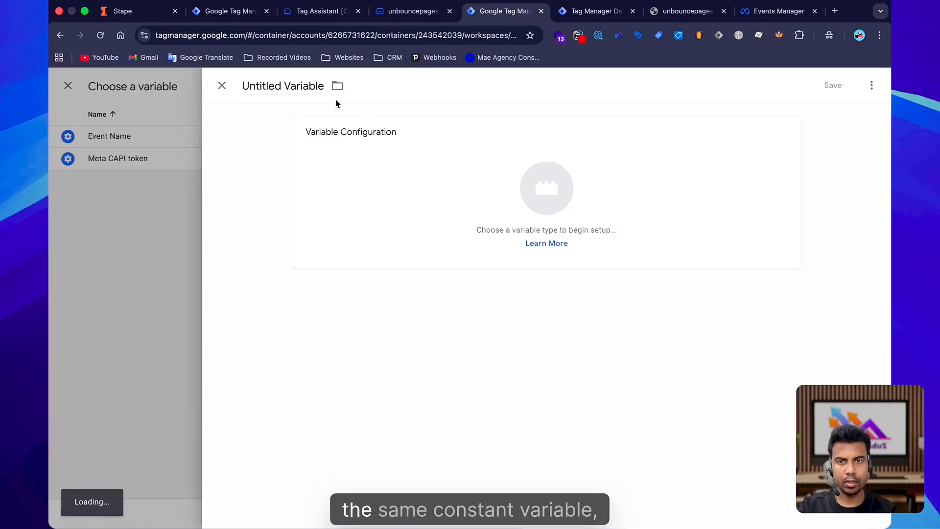
pyautogui.click(292, 89)
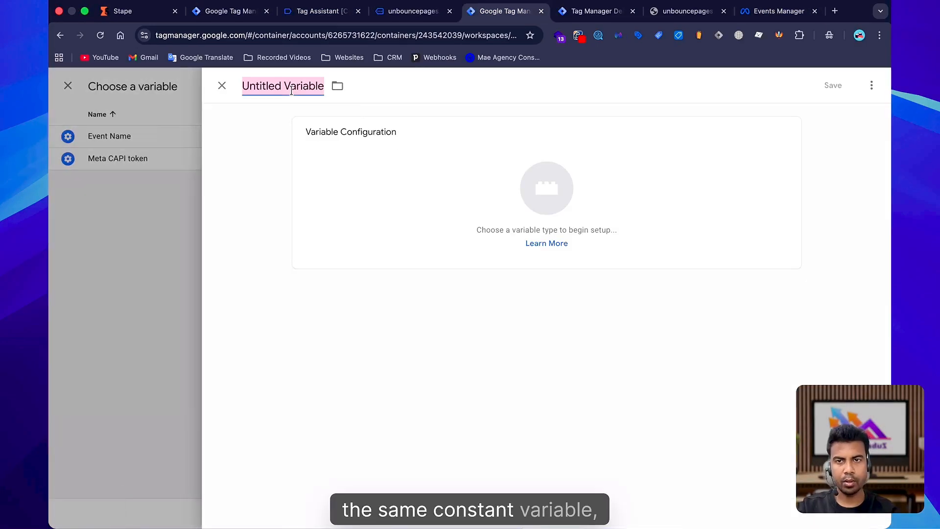
pyautogui.write('Meta Pixel ')
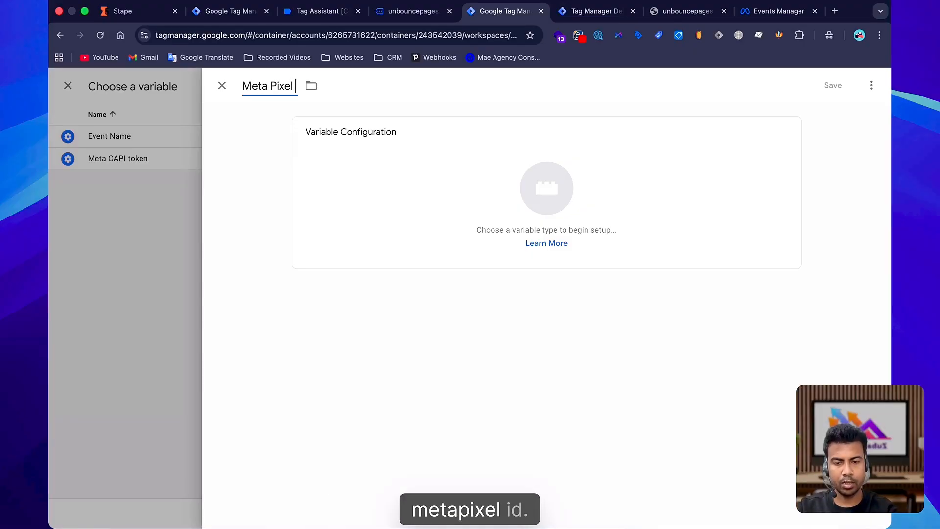
pyautogui.write('Id')
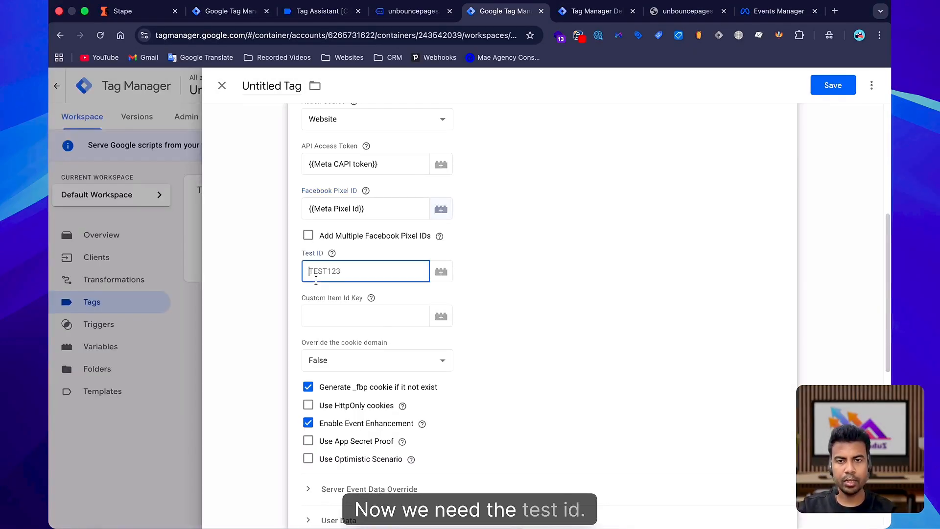
# Create a new variable named Meta Pixel Test Id for the Test ID field and search for the Constant type.
pyautogui.click(445, 272)
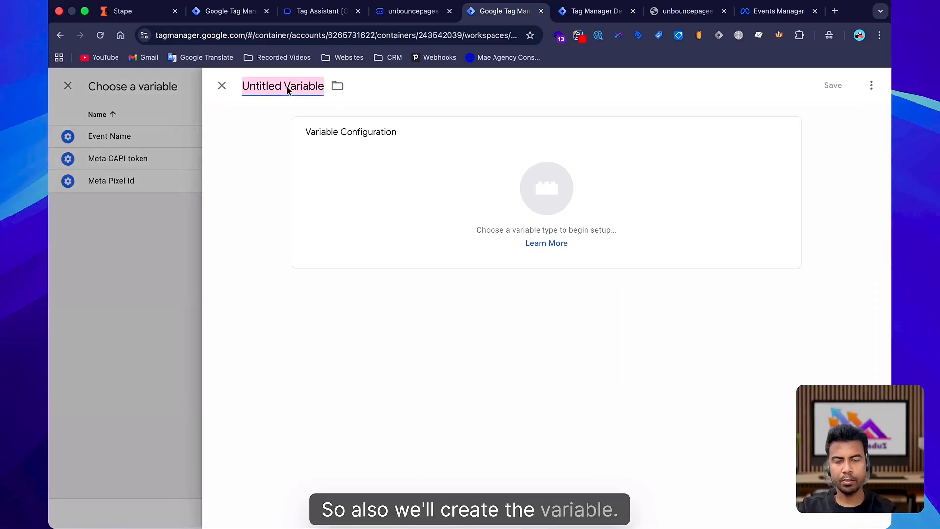
pyautogui.click(289, 90)
pyautogui.press('BackSpace')
pyautogui.write('Meta Pixel Tes')
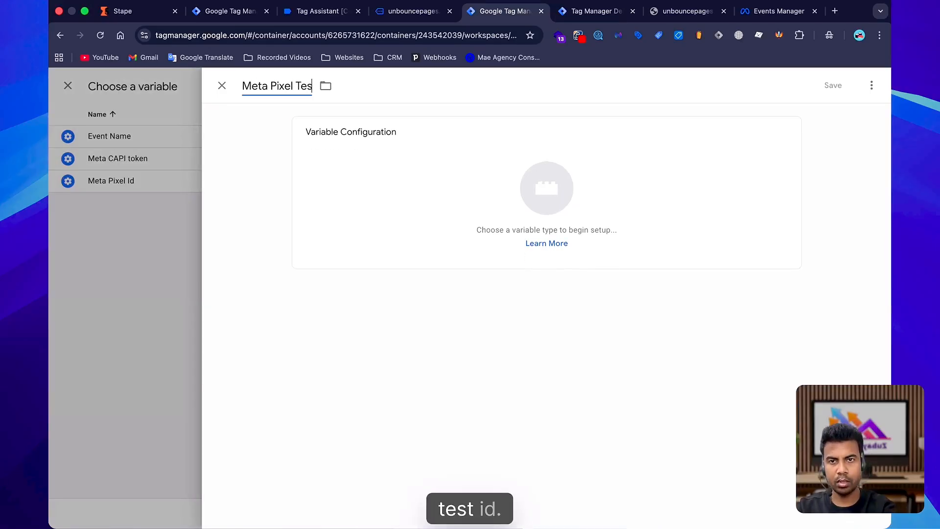
pyautogui.write('t')
pyautogui.write('Id')
pyautogui.write('con')
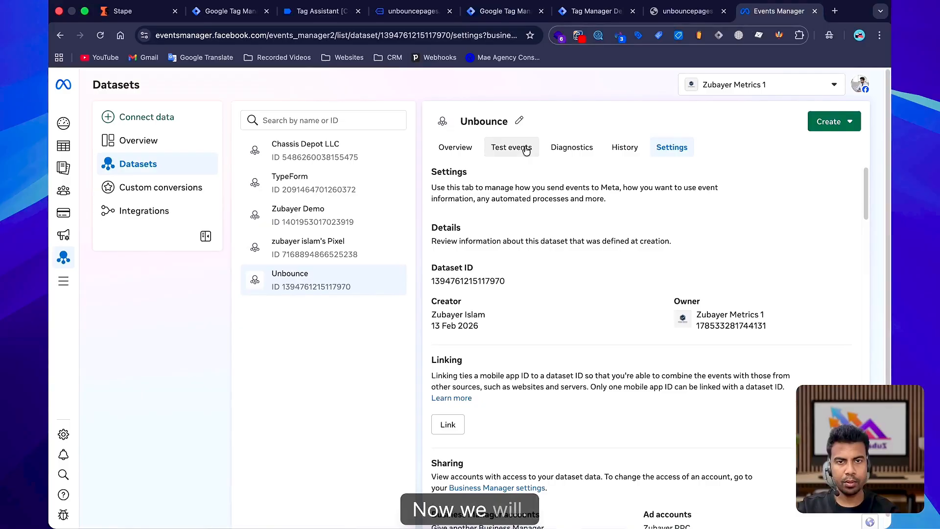
# Copy the test event code from the dataset's Test events and set it as the Constant variable's value.
pyautogui.click(512, 147)
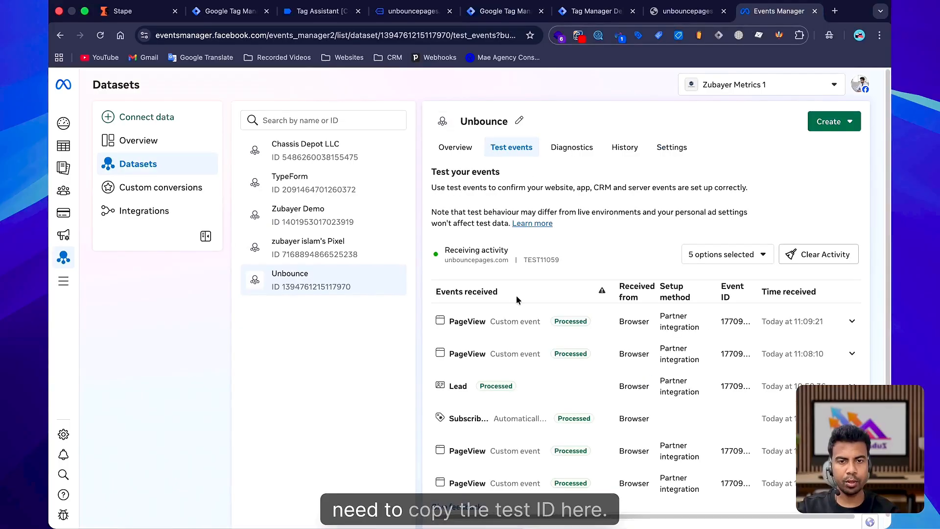
pyautogui.doubleClick(543, 259)
pyautogui.press('super+c')
pyautogui.click(492, 11)
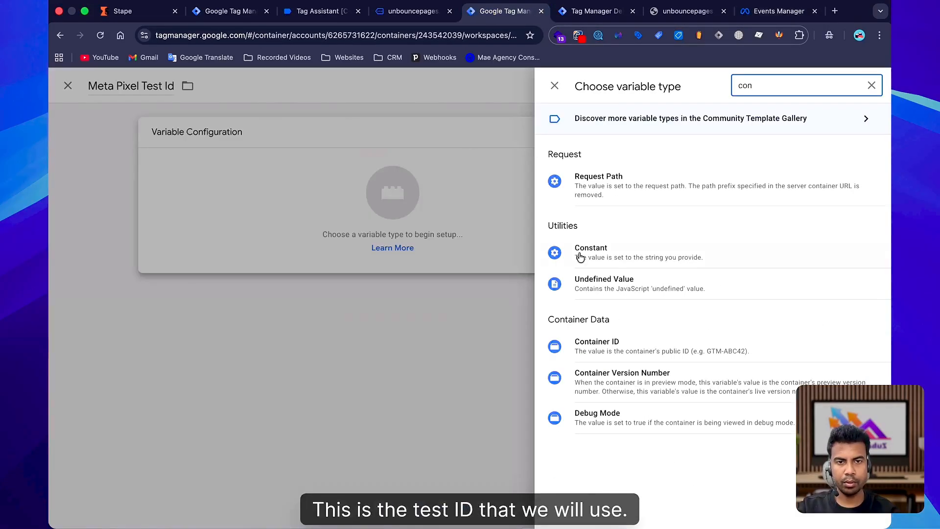
pyautogui.click(571, 247)
pyautogui.click(372, 243)
pyautogui.press('super+v')
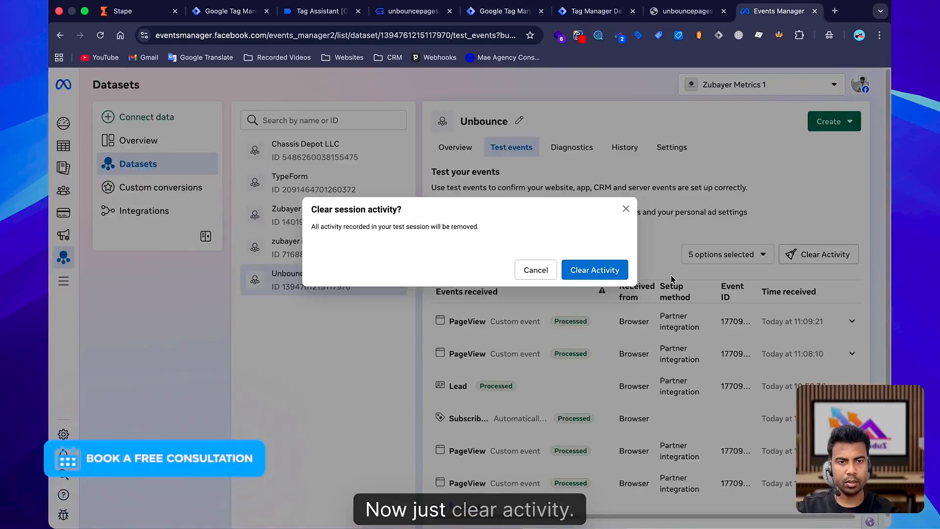
# Clear the test session activity in Events Manager.
pyautogui.click(594, 269)
pyautogui.click(492, 6)
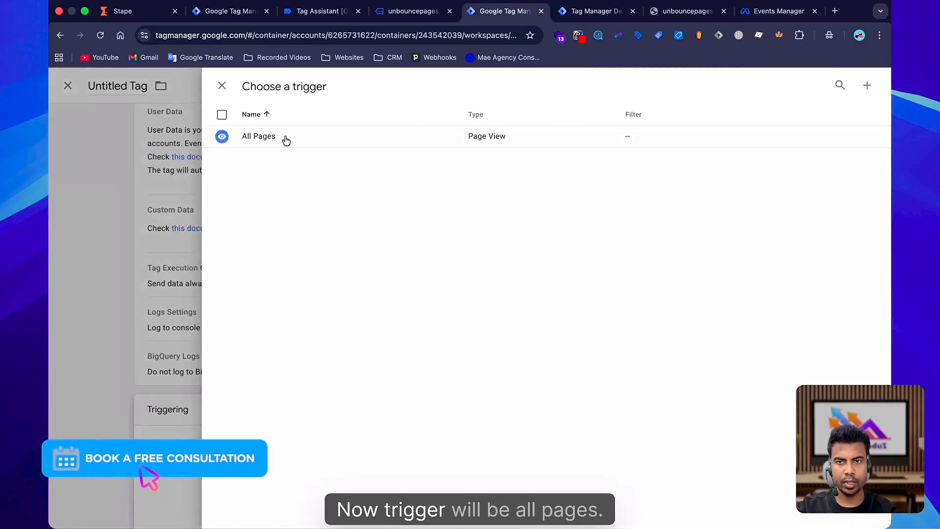
# Set the tag to fire on the All Pages trigger.
pyautogui.click(283, 141)
pyautogui.scroll(8, 392, 241)
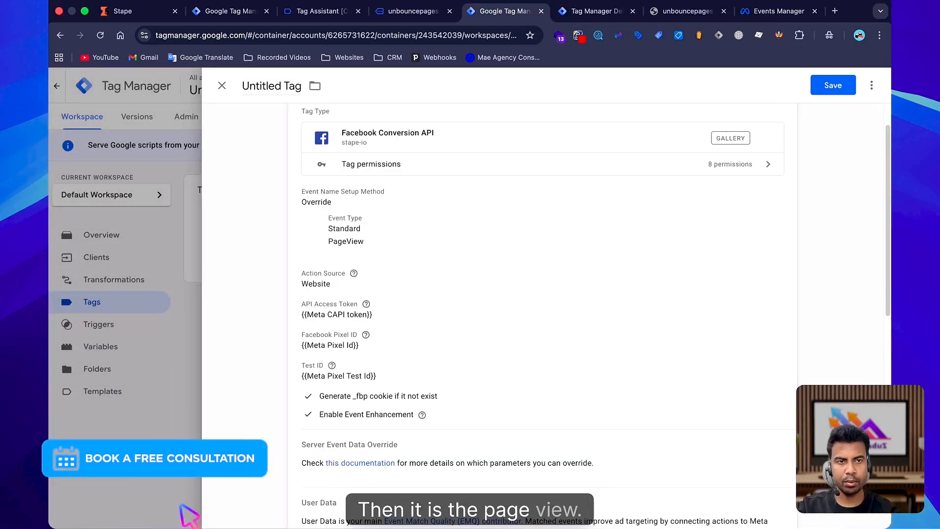
# Add a single Event ID property under Server Event Data Override.
pyautogui.scroll(-4, 595, 201)
pyautogui.click(593, 201)
pyautogui.scroll(-10, 516, 324)
pyautogui.click(352, 203)
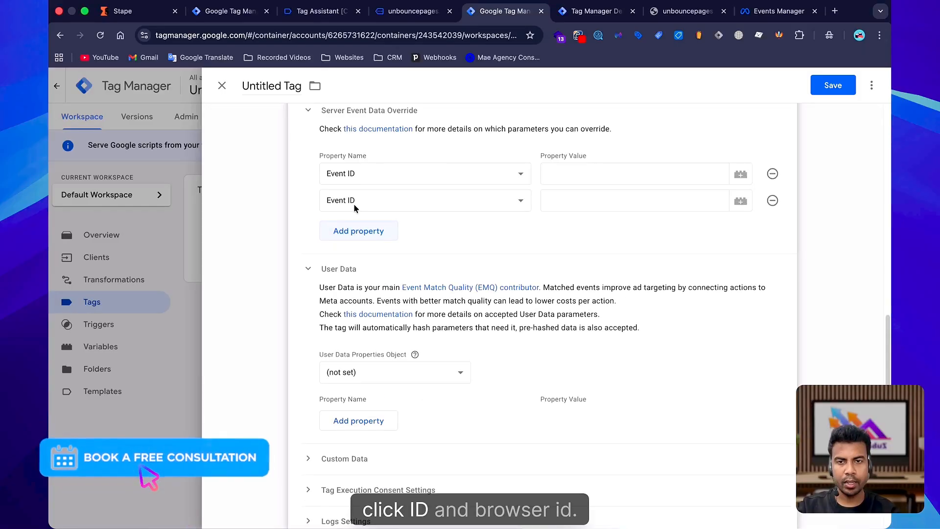
pyautogui.click(353, 202)
pyautogui.click(277, 196)
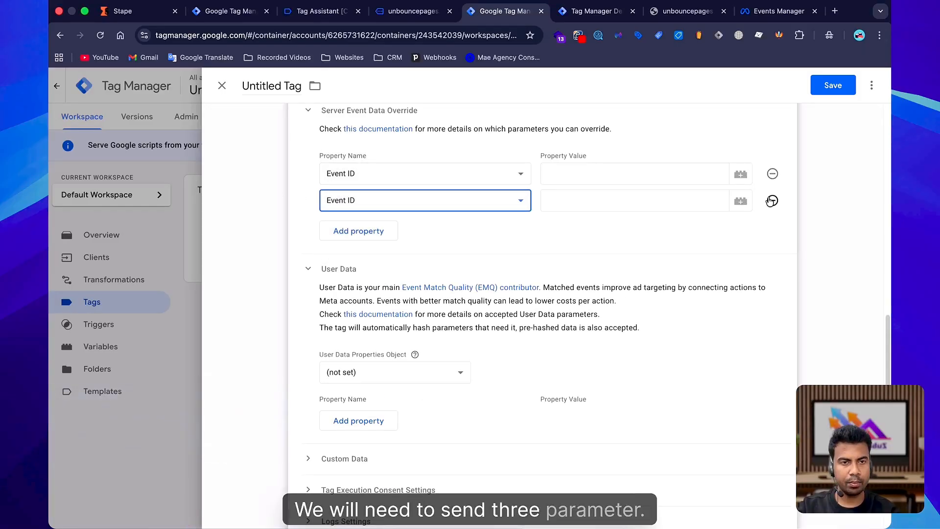
pyautogui.click(773, 200)
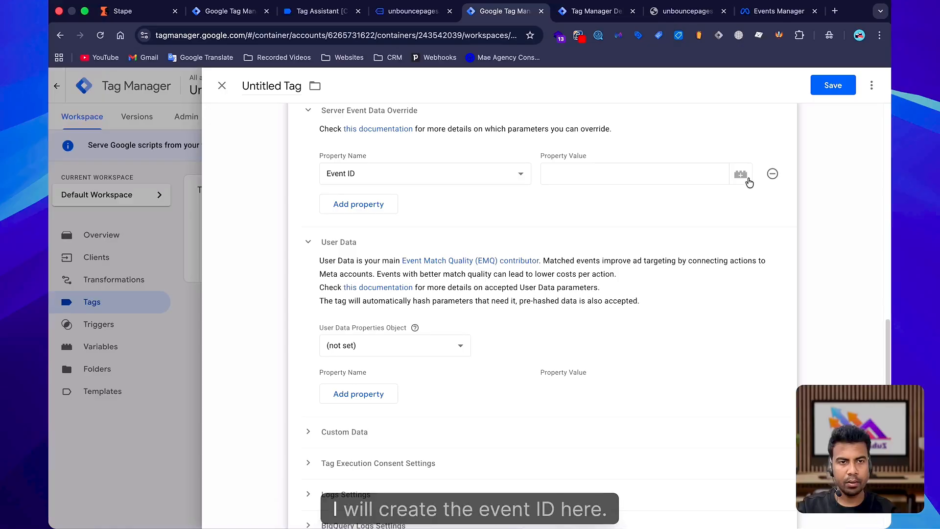
# Create an Event Data variable named Event Id for the Event ID override value.
pyautogui.click(749, 182)
pyautogui.click(863, 74)
pyautogui.write('Event I')
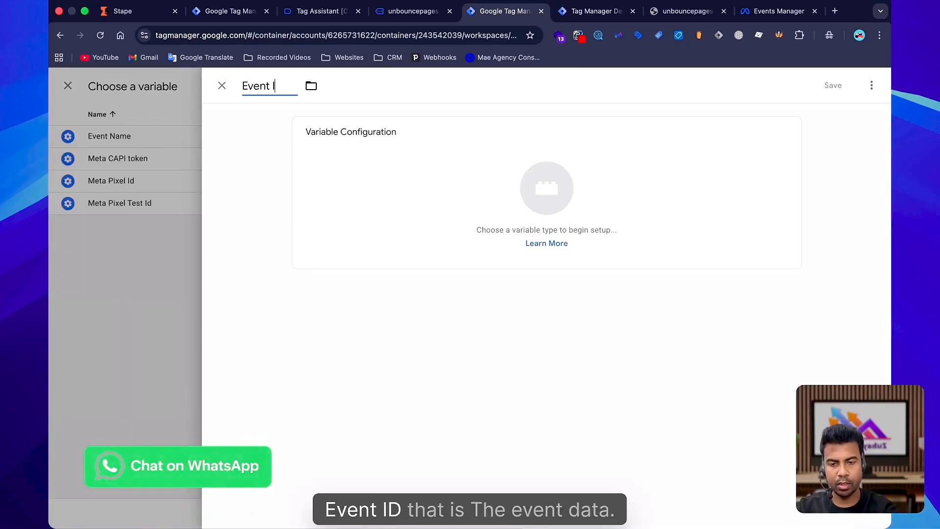
pyautogui.write('d')
pyautogui.click(611, 143)
pyautogui.click(871, 85)
pyautogui.write('data')
pyautogui.click(618, 226)
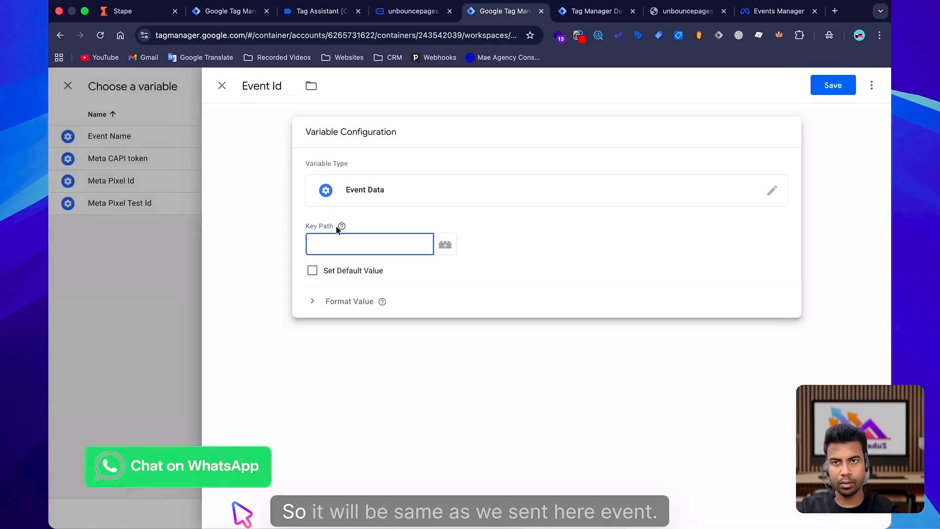
pyautogui.click(228, 7)
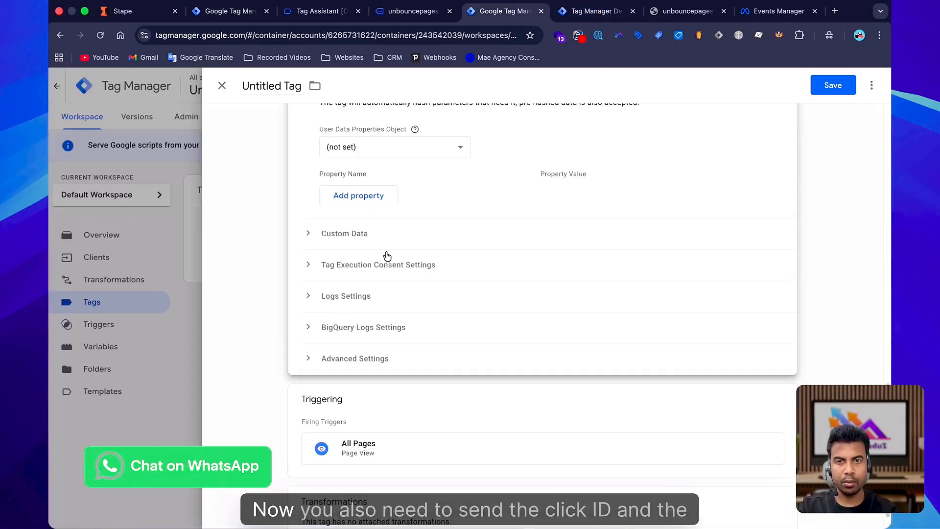
# Add Click ID and Browser ID properties under the tag's User Data section.
pyautogui.scroll(-5, 395, 382)
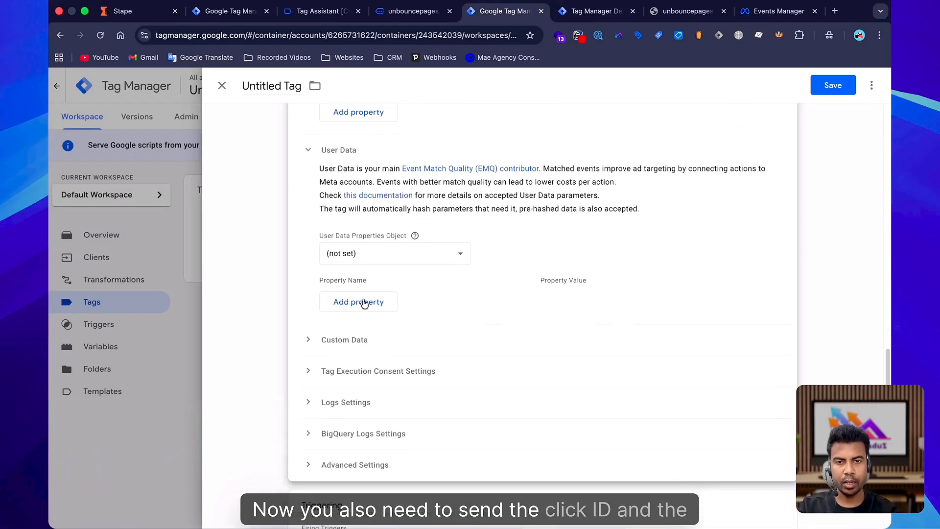
pyautogui.click(364, 303)
pyautogui.scroll(-2, 448, 310)
pyautogui.click(357, 268)
pyautogui.click(359, 265)
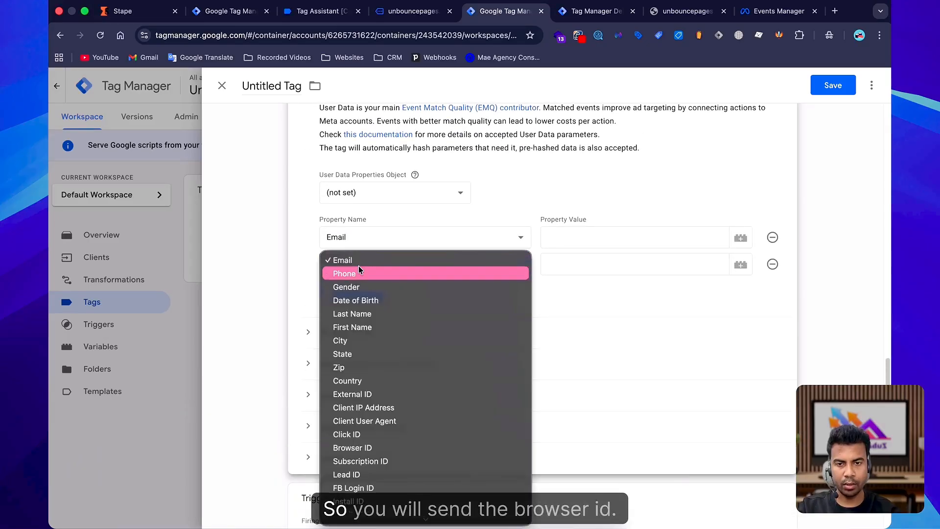
pyautogui.click(353, 447)
pyautogui.click(370, 237)
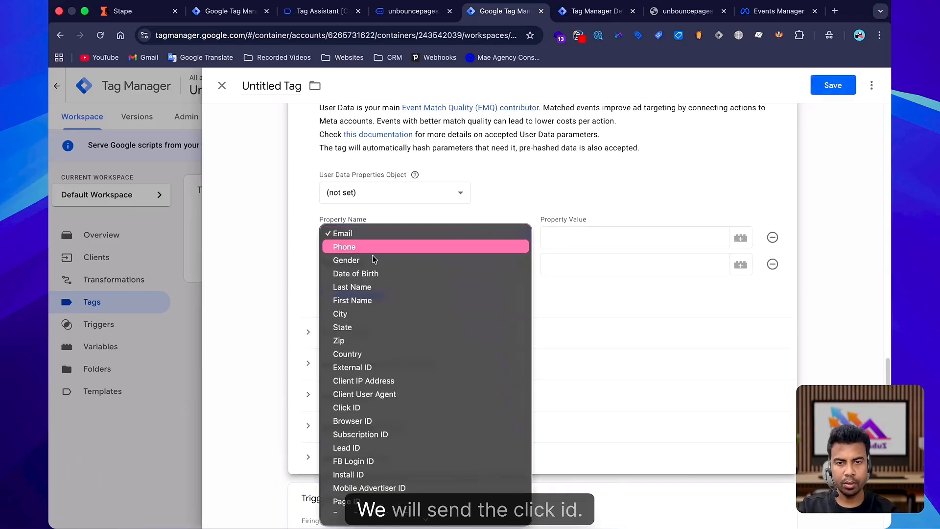
pyautogui.click(367, 412)
# Create an Event Data variable named FBP with key path fbp for the Browser ID property value.
pyautogui.click(272, 86)
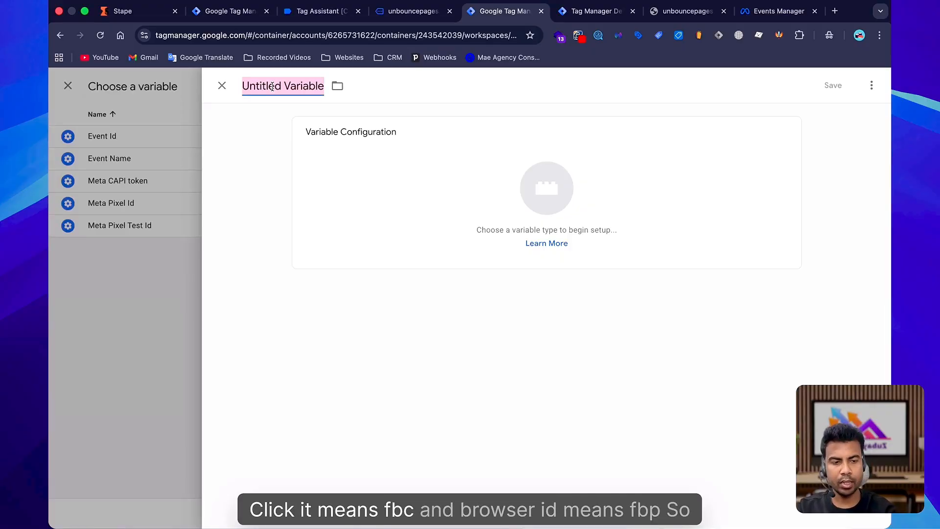
pyautogui.write('FBP')
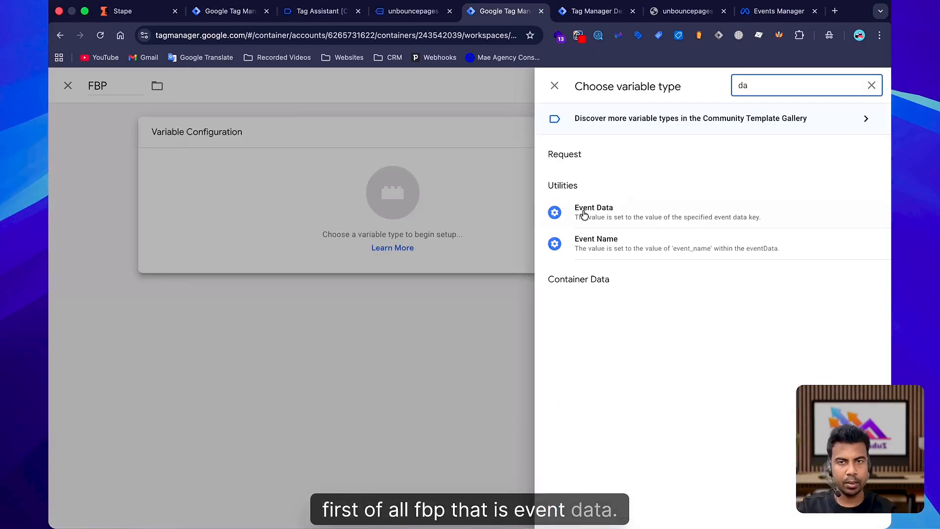
pyautogui.click(583, 210)
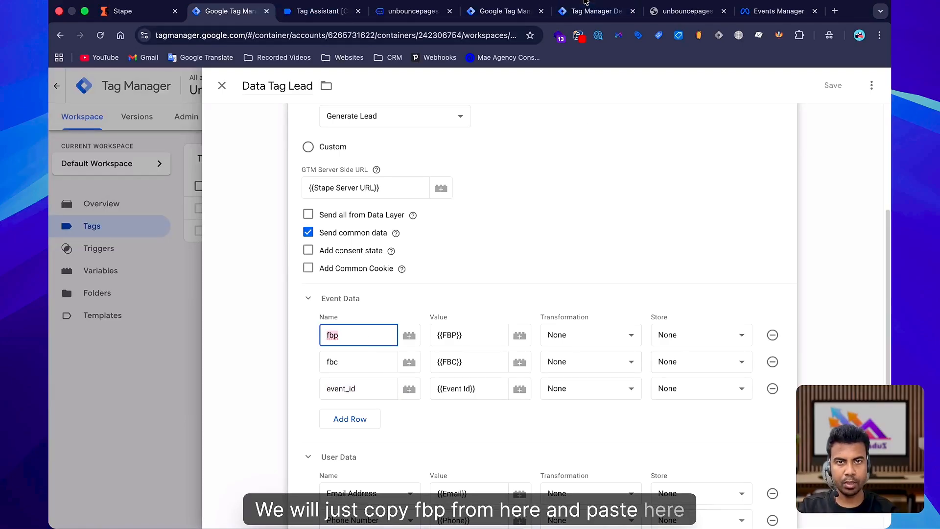
pyautogui.click(496, 14)
pyautogui.click(375, 246)
pyautogui.write('fbp')
pyautogui.click(832, 85)
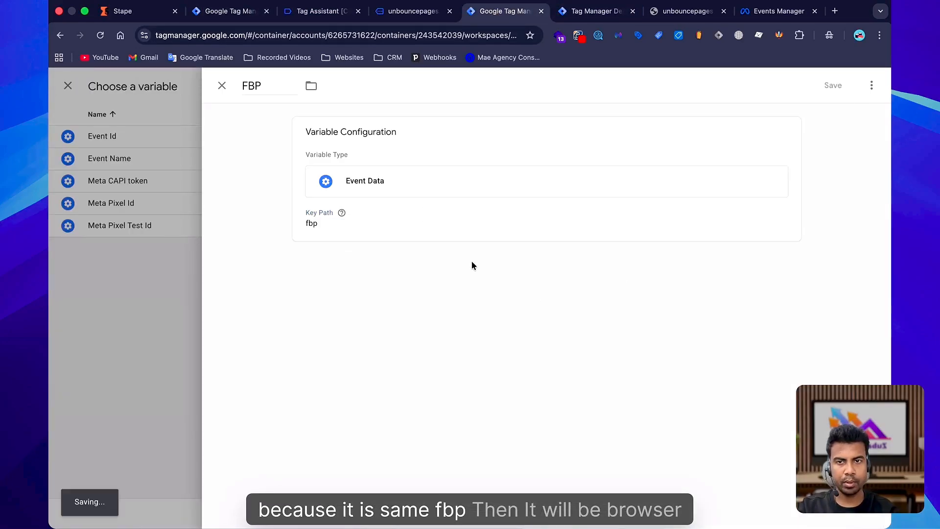
# Set the second User Data property to Click ID and assign the FBC variable as its value.
pyautogui.click(738, 264)
pyautogui.click(367, 239)
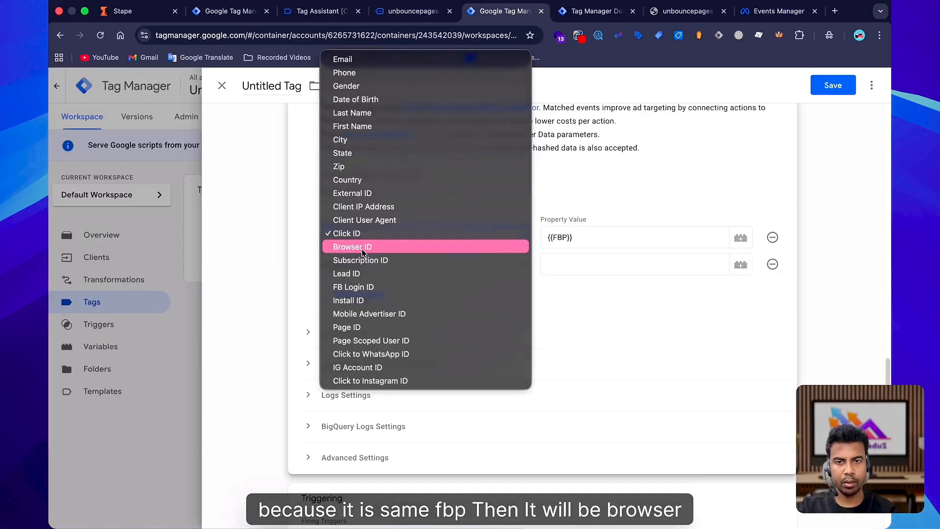
pyautogui.click(364, 250)
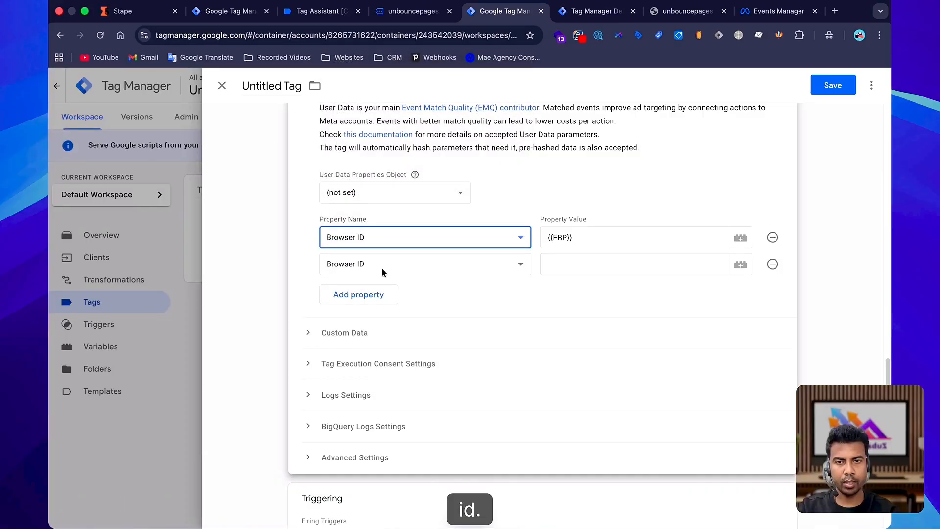
pyautogui.click(382, 273)
pyautogui.click(591, 269)
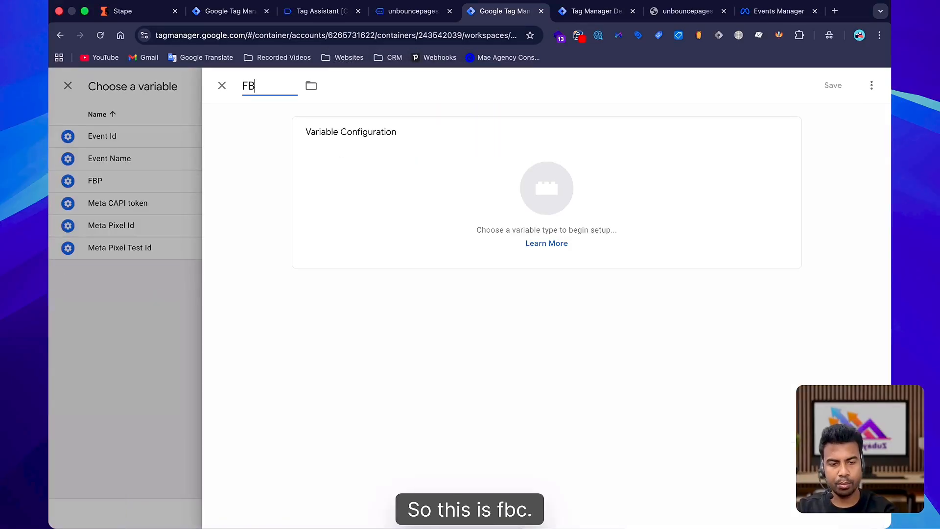
pyautogui.write('C')
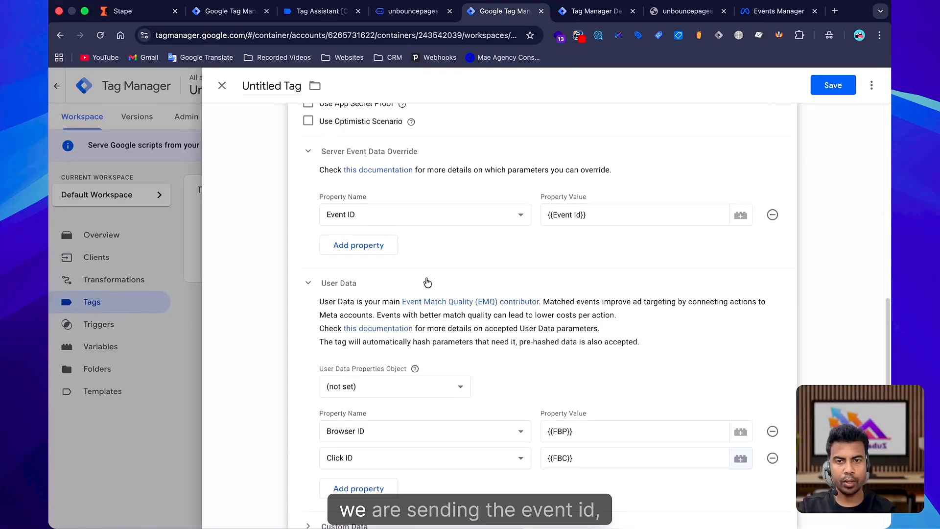
# Save the page view tag under the name Meta CAPI Config.
pyautogui.scroll(-3, 386, 245)
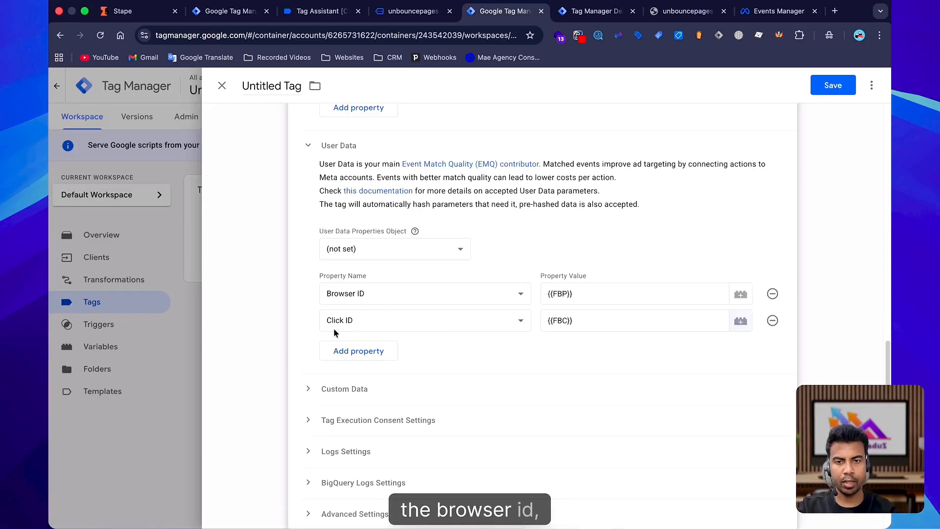
pyautogui.scroll(-5, 421, 332)
pyautogui.scroll(15, 539, 294)
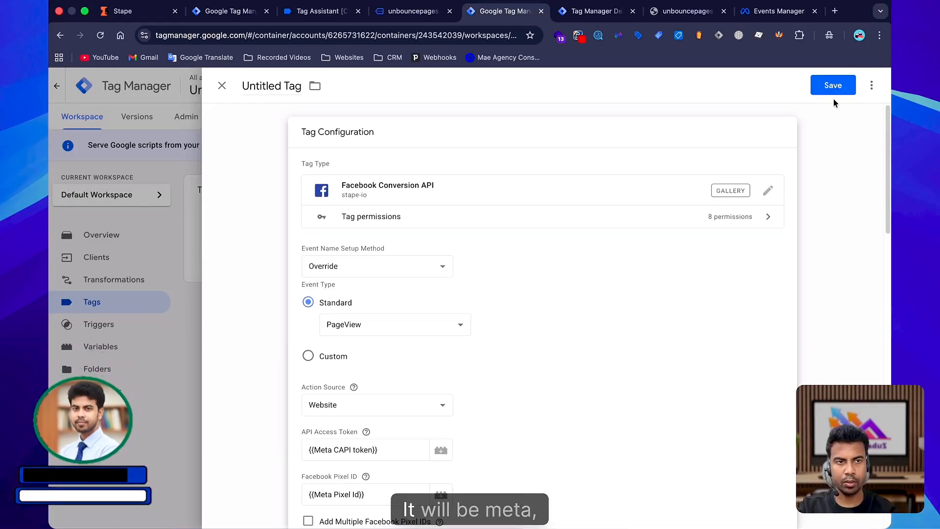
pyautogui.click(832, 85)
pyautogui.write('Meta CAPI')
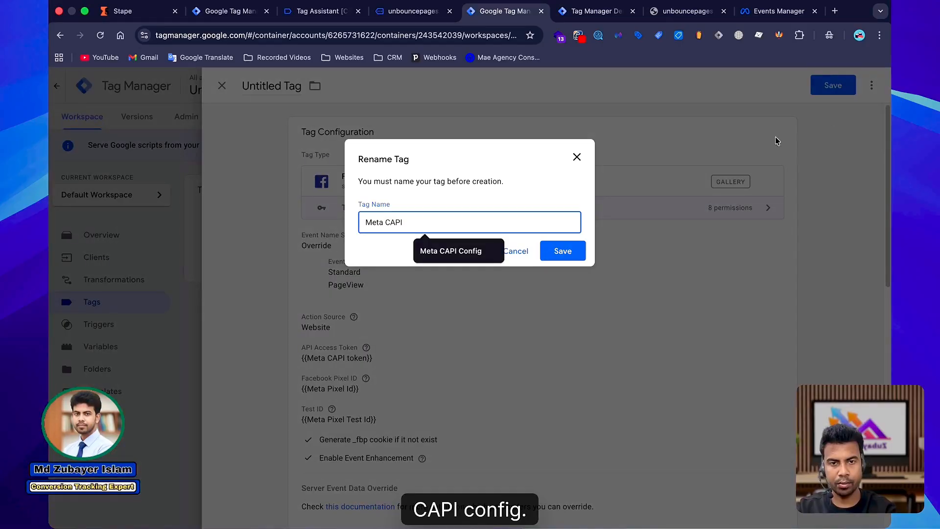
pyautogui.write(' Config')
pyautogui.click(563, 251)
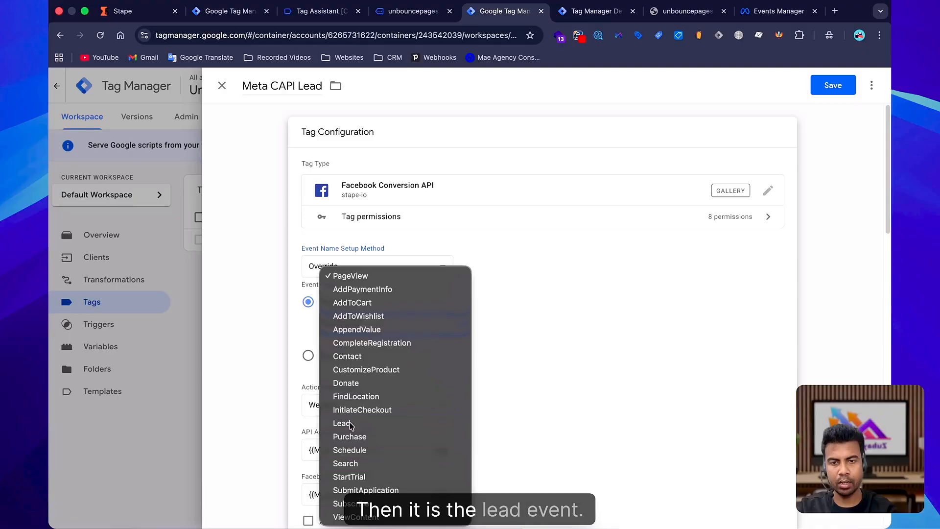
# Duplicate the tag, rename the copy Meta CAPI Lead and set its standard event type to Lead.
pyautogui.click(350, 424)
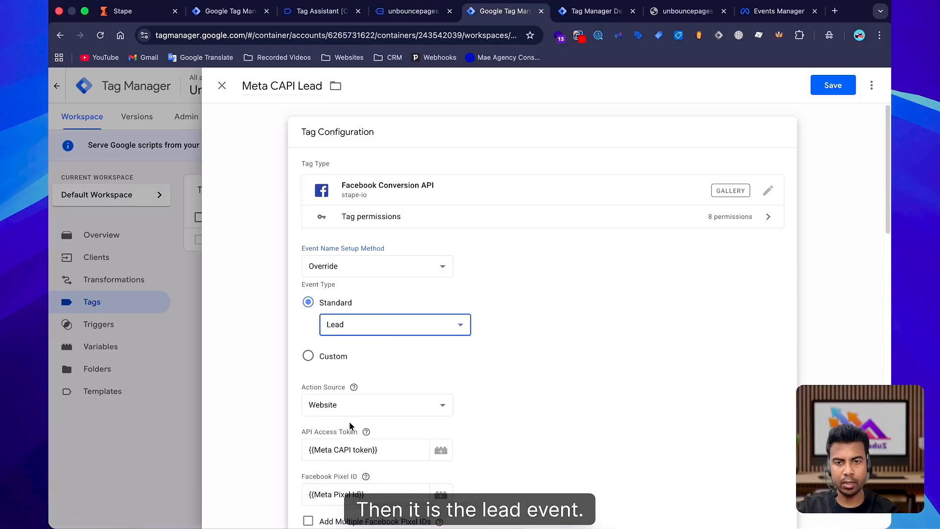
pyautogui.scroll(-10, 413, 367)
pyautogui.click(355, 234)
pyautogui.scroll(-1, 392, 294)
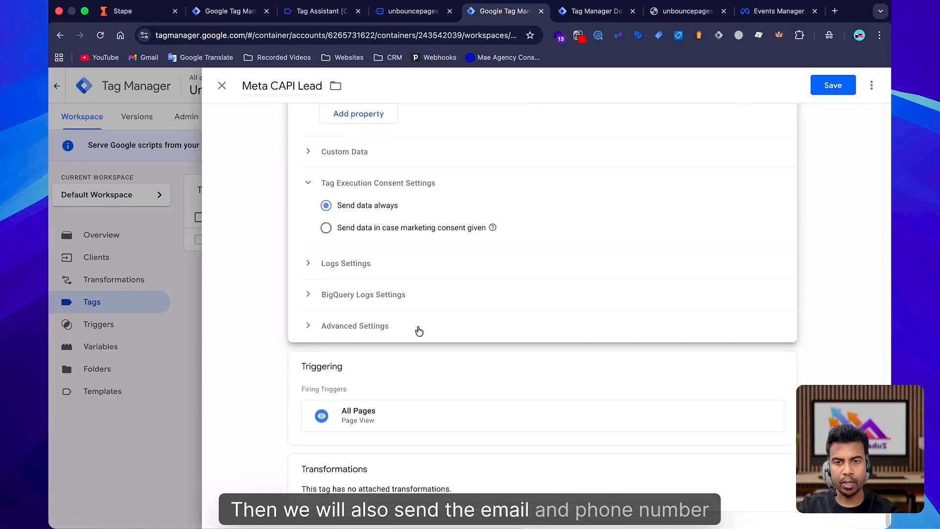
pyautogui.scroll(8, 358, 300)
pyautogui.scroll(-6, 421, 328)
# Add Email and Phone properties under the lead tag's User Data section.
pyautogui.click(337, 275)
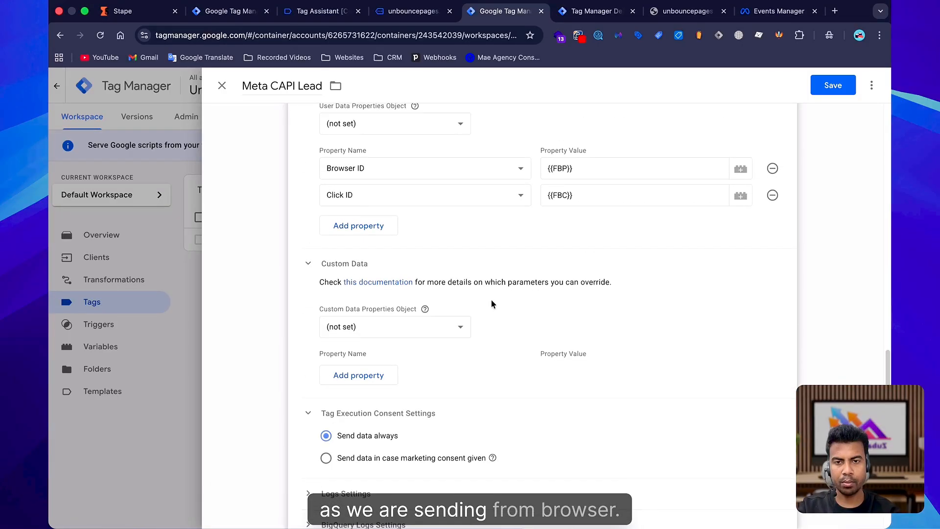
pyautogui.scroll(-2, 401, 318)
pyautogui.scroll(3, 372, 316)
pyautogui.click(362, 300)
pyautogui.click(361, 299)
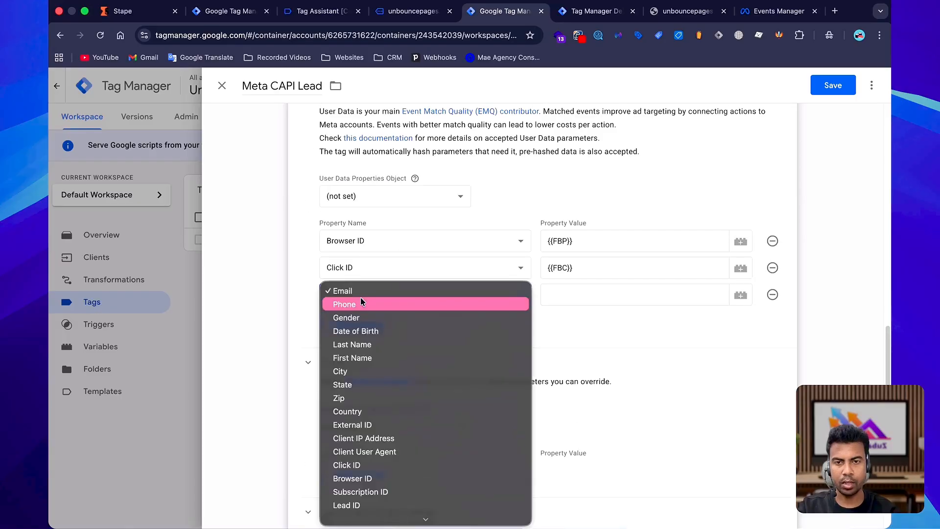
pyautogui.click(359, 293)
pyautogui.click(355, 325)
pyautogui.click(354, 327)
pyautogui.click(368, 332)
# Create an Event Data variable named Email with key path email and assign it to the Email property.
pyautogui.click(740, 294)
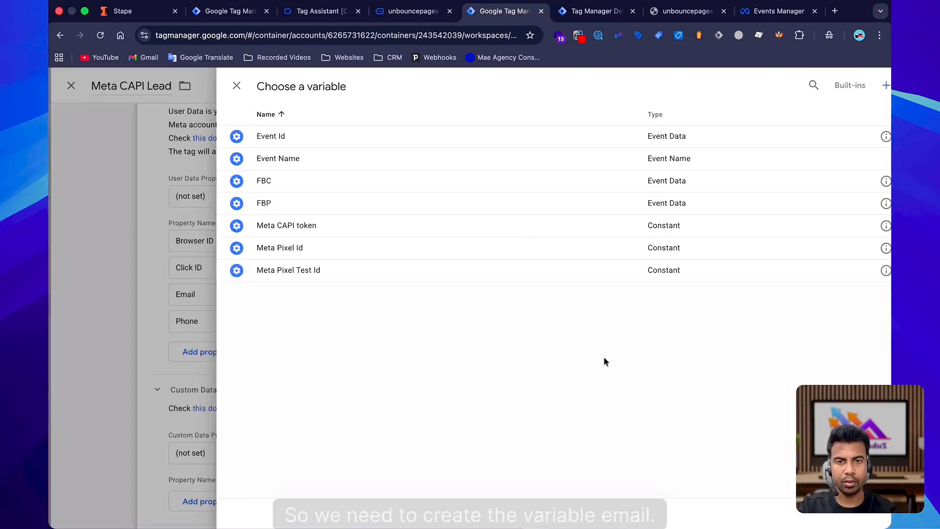
pyautogui.click(872, 85)
pyautogui.write('Ema')
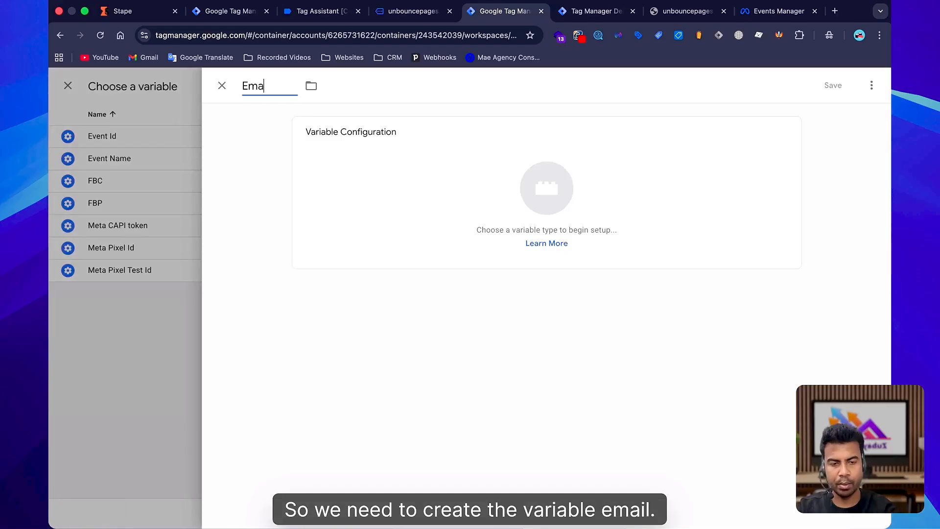
pyautogui.write('l')
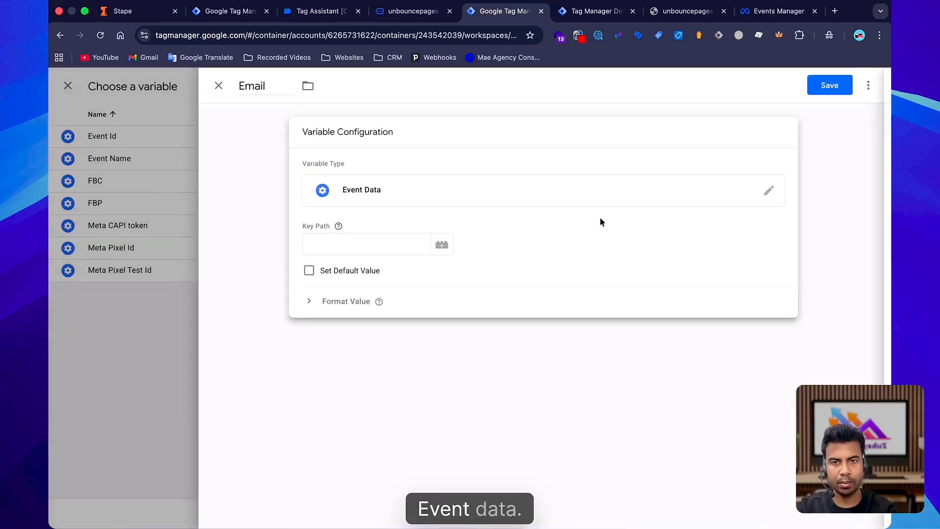
pyautogui.click(341, 239)
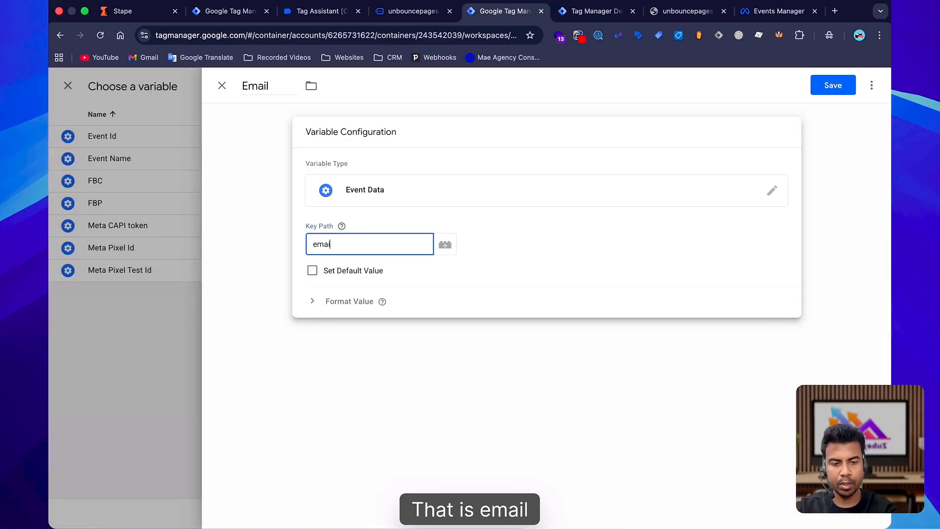
pyautogui.click(833, 85)
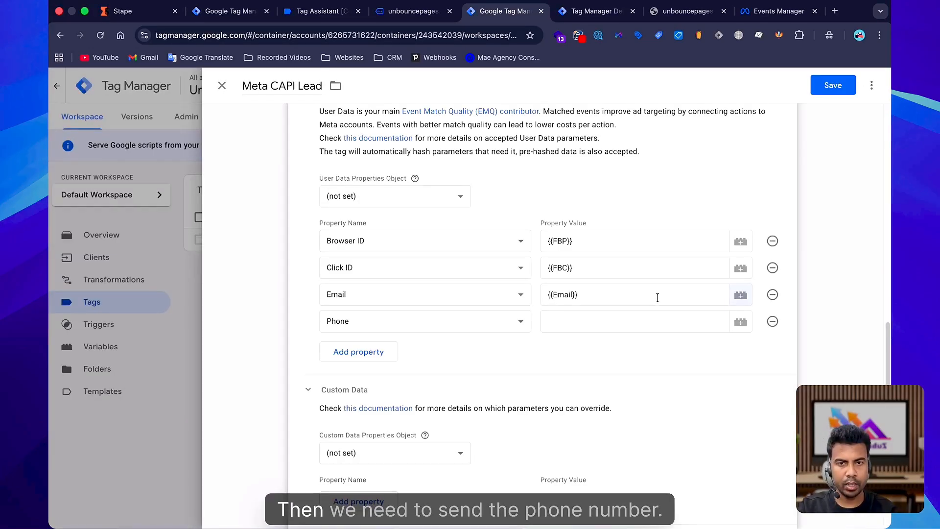
# Create an Event Data variable named Phone with key path phone_n and assign it to the Phone property.
pyautogui.click(740, 318)
pyautogui.click(872, 87)
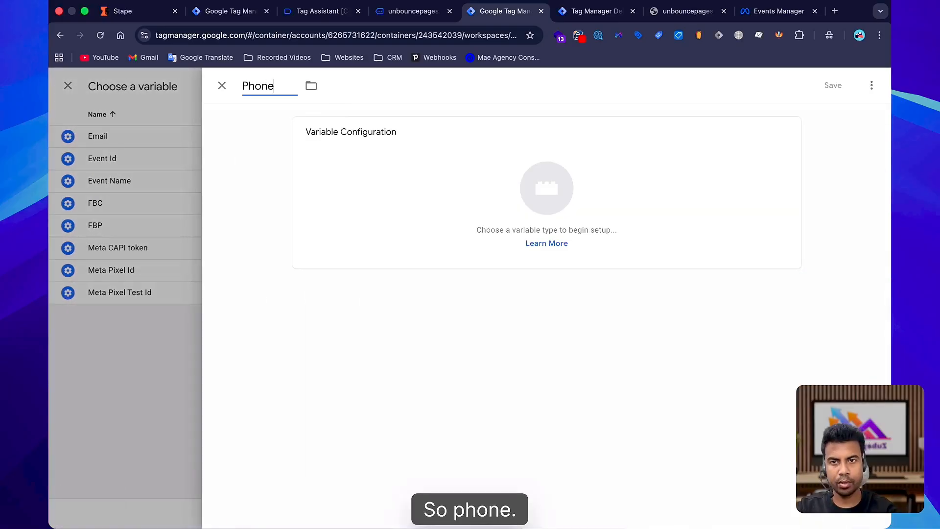
pyautogui.click(541, 189)
pyautogui.click(866, 89)
pyautogui.write('da')
pyautogui.click(647, 210)
pyautogui.click(353, 243)
pyautogui.write('phone_number')
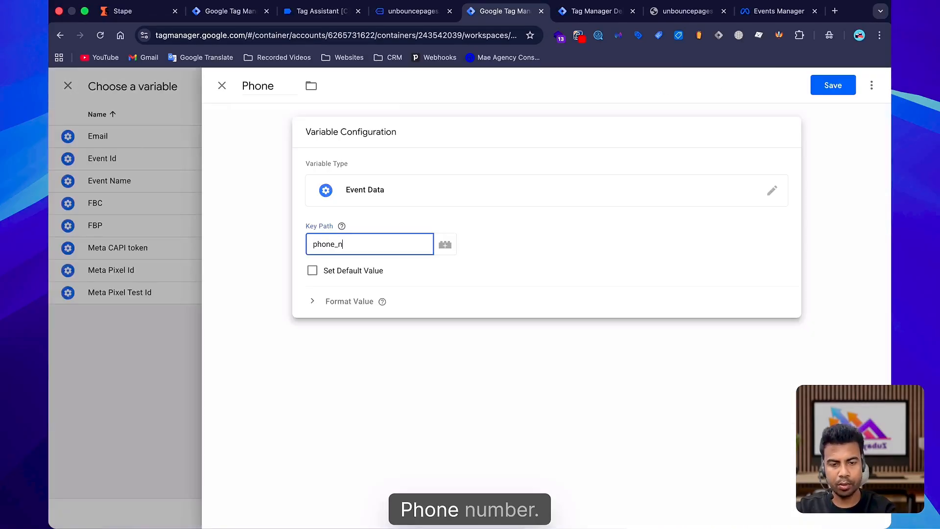
pyautogui.click(833, 85)
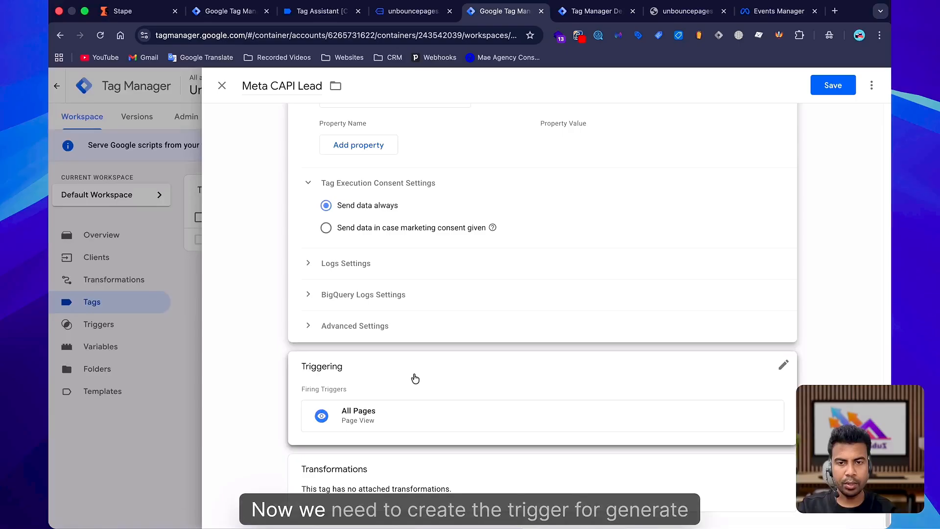
# Replace the All Pages firing trigger with a new Custom Event trigger named Lead.
pyautogui.click(413, 378)
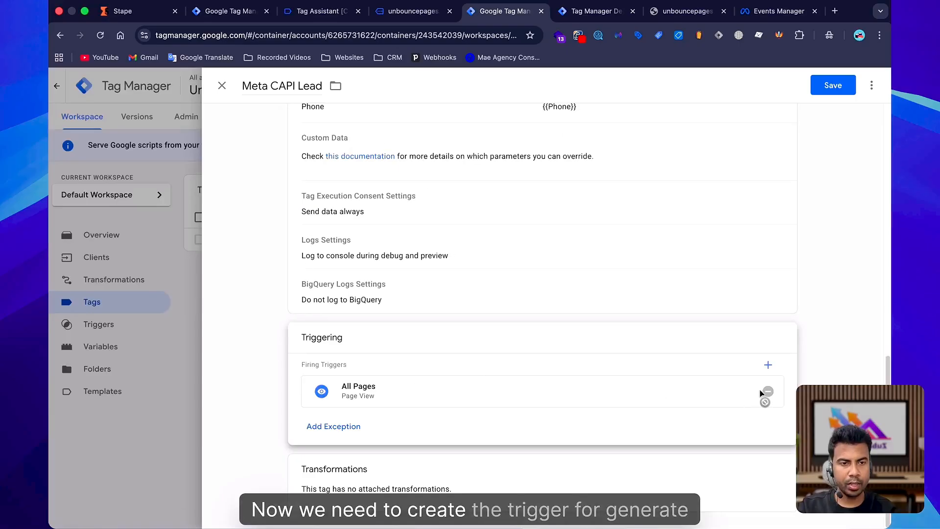
pyautogui.click(766, 361)
pyautogui.click(866, 87)
pyautogui.click(294, 87)
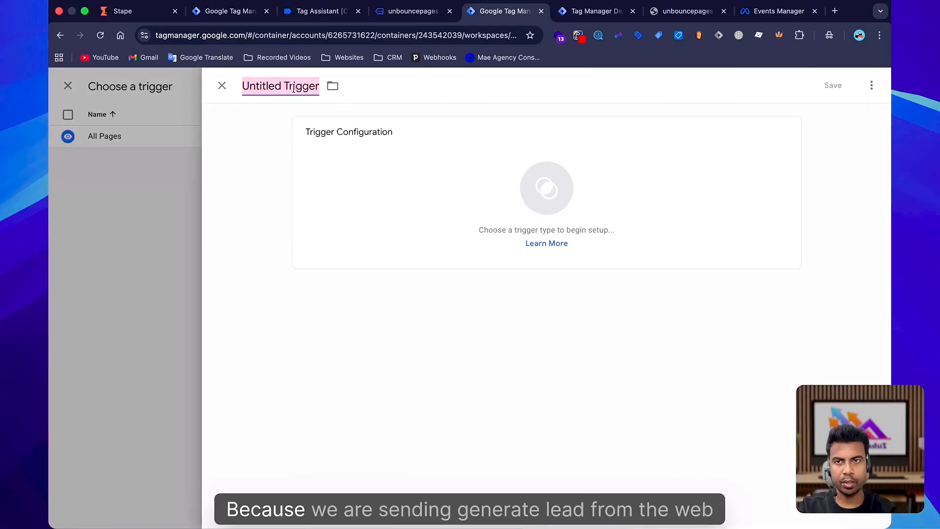
pyautogui.click(139, 10)
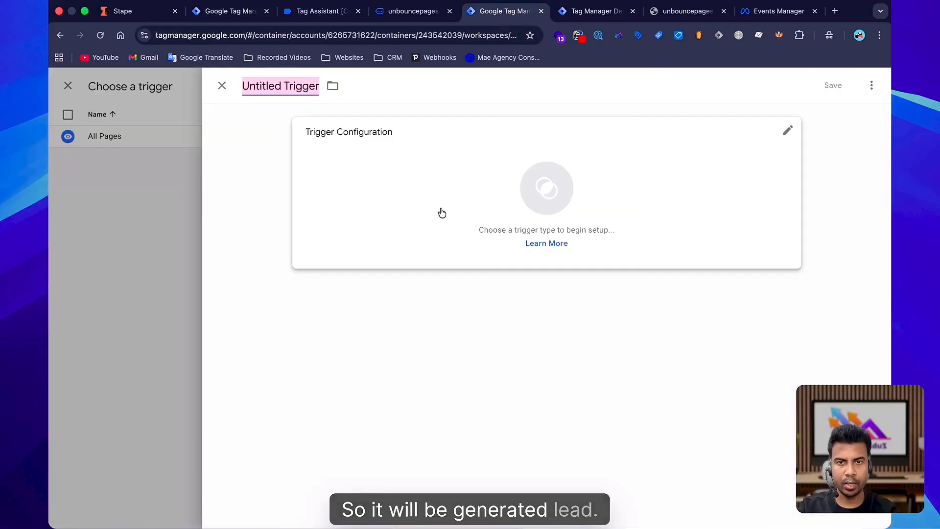
pyautogui.click(442, 212)
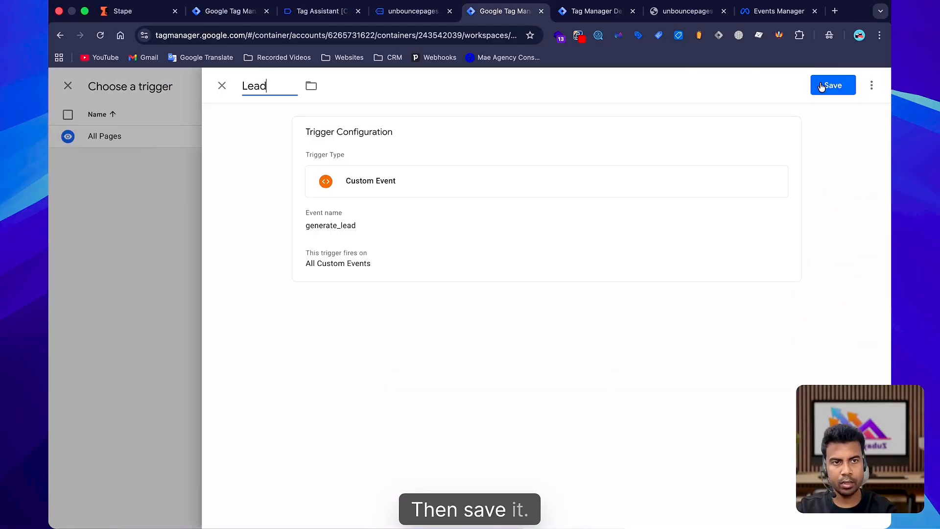
pyautogui.click(832, 85)
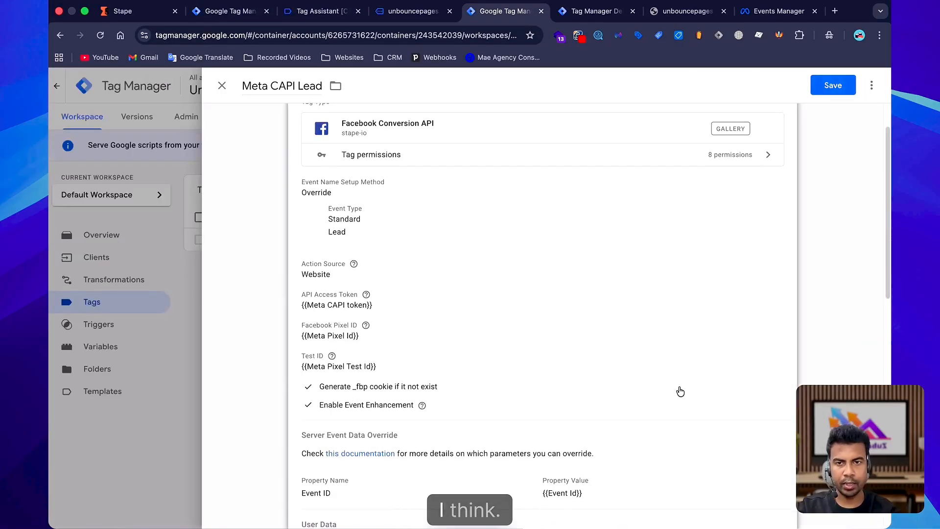
# Save the Meta CAPI Lead tag.
pyautogui.scroll(-8, 678, 390)
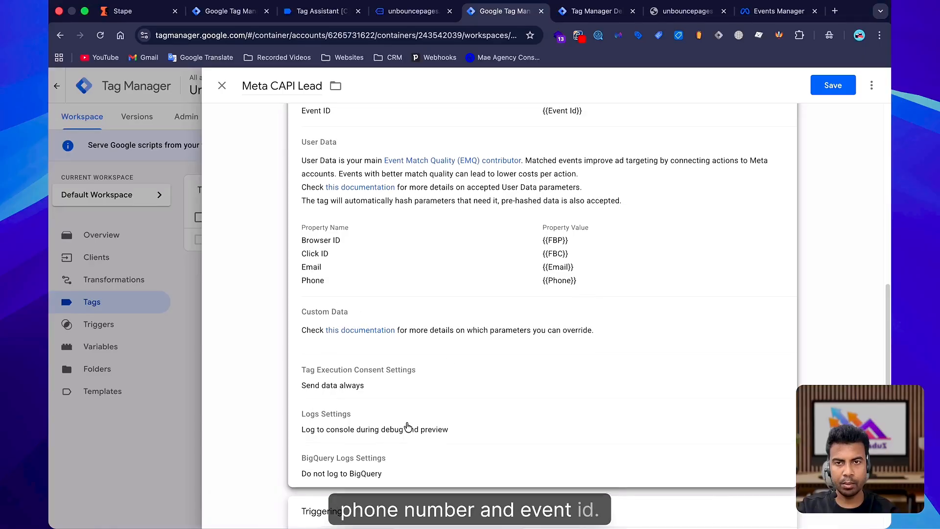
pyautogui.scroll(4, 435, 406)
pyautogui.scroll(-5, 540, 298)
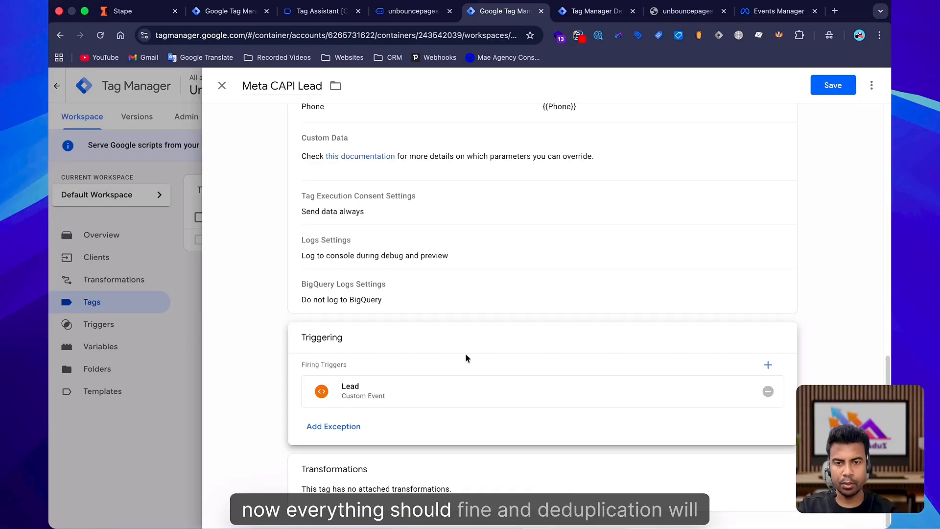
pyautogui.click(833, 86)
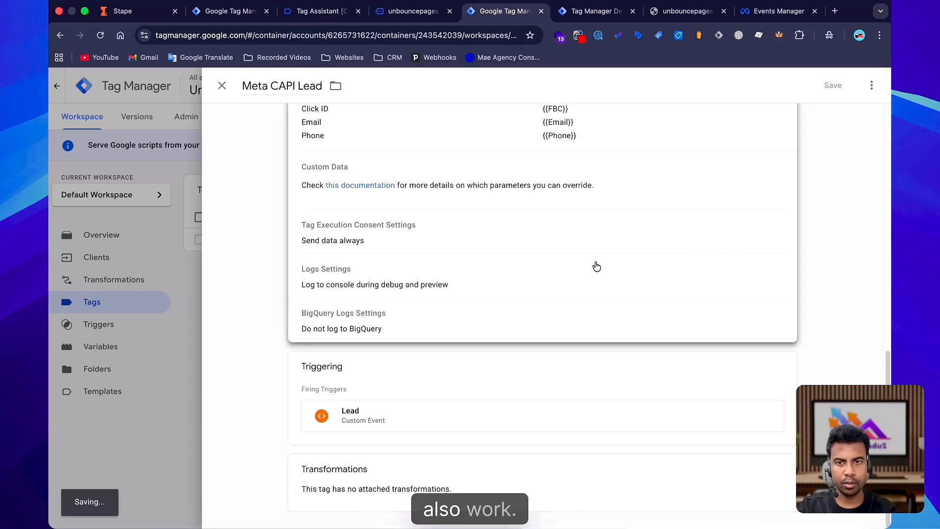
# Review the page_view event in the server preview and in Events Manager's test events.
pyautogui.click(798, 116)
pyautogui.click(777, 11)
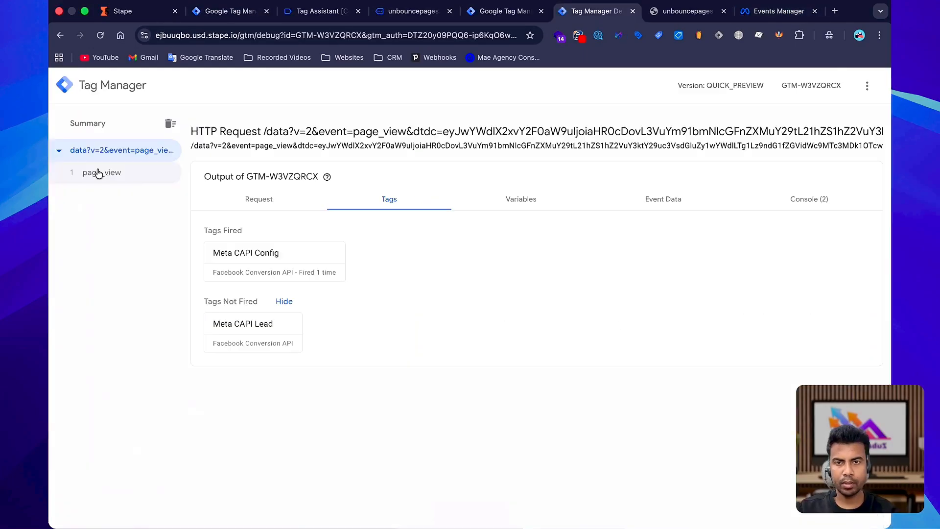
pyautogui.click(766, 7)
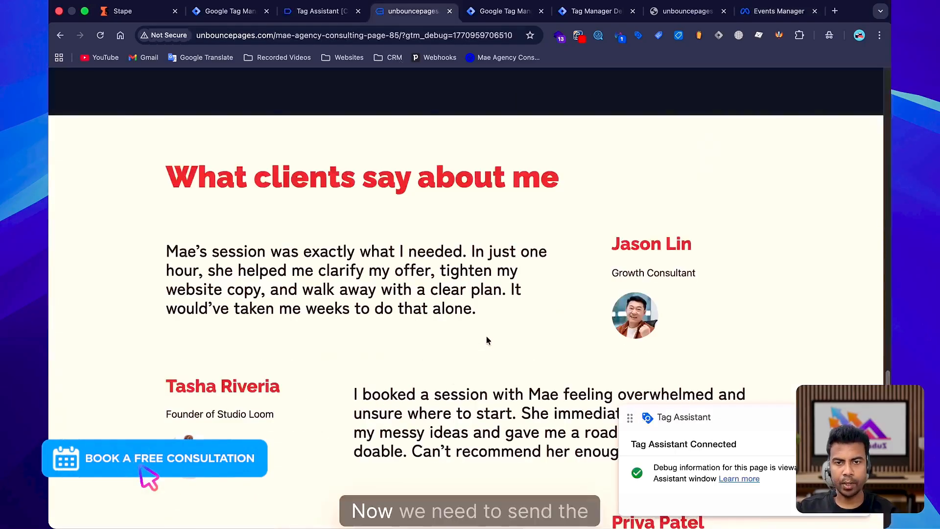
pyautogui.scroll(-5, 487, 340)
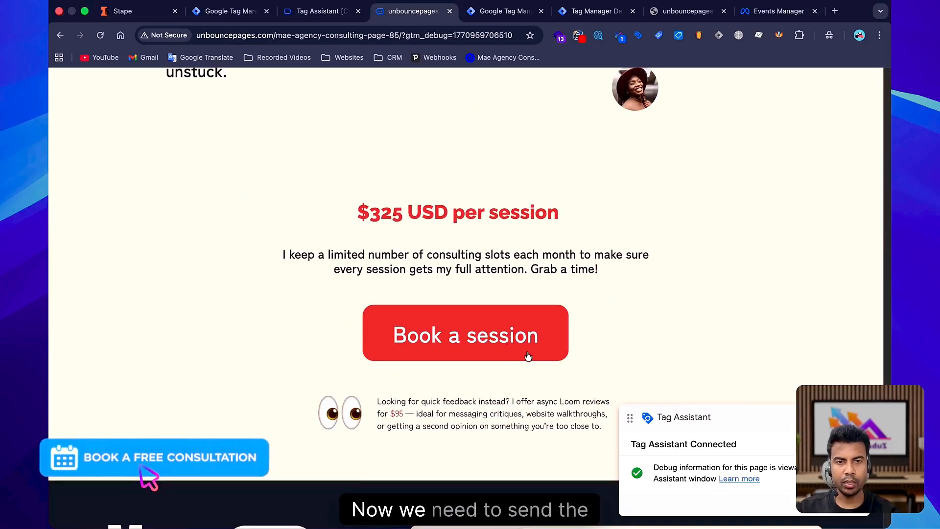
# Submit the landing page's Book a session form and inspect the Meta CAPI Lead tag in the server preview.
pyautogui.scroll(-5, 527, 356)
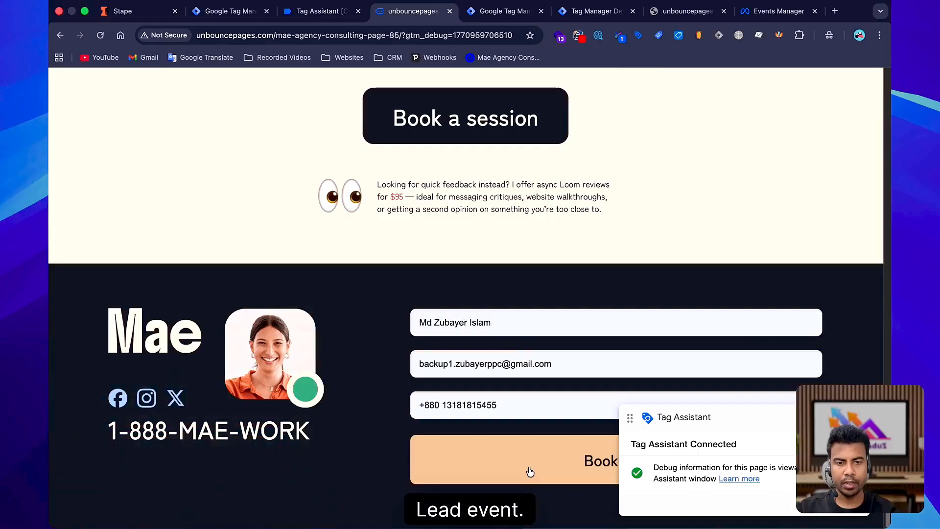
pyautogui.click(529, 472)
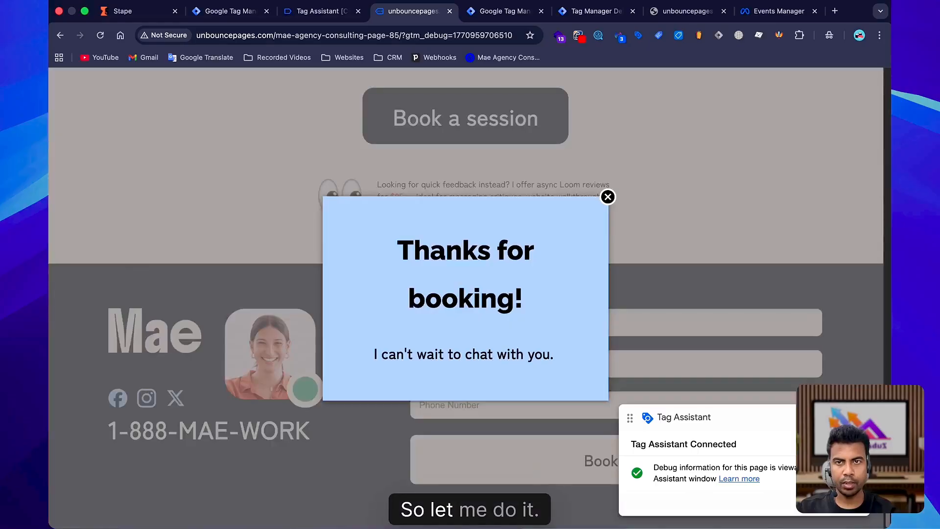
pyautogui.click(103, 174)
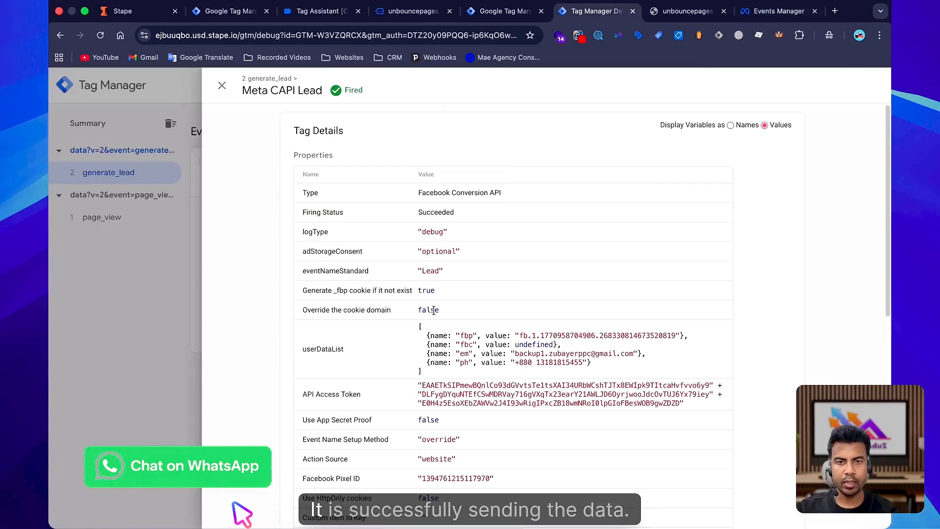
pyautogui.scroll(-1, 591, 385)
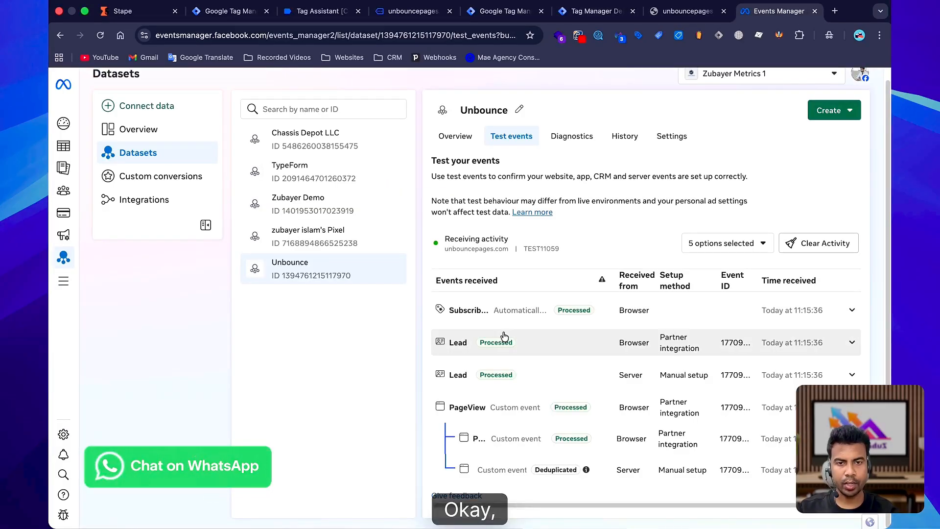
# Expand the browser Lead event in test events and search the page for its event ID to compare it with the server Lead event.
pyautogui.click(504, 336)
pyautogui.click(505, 336)
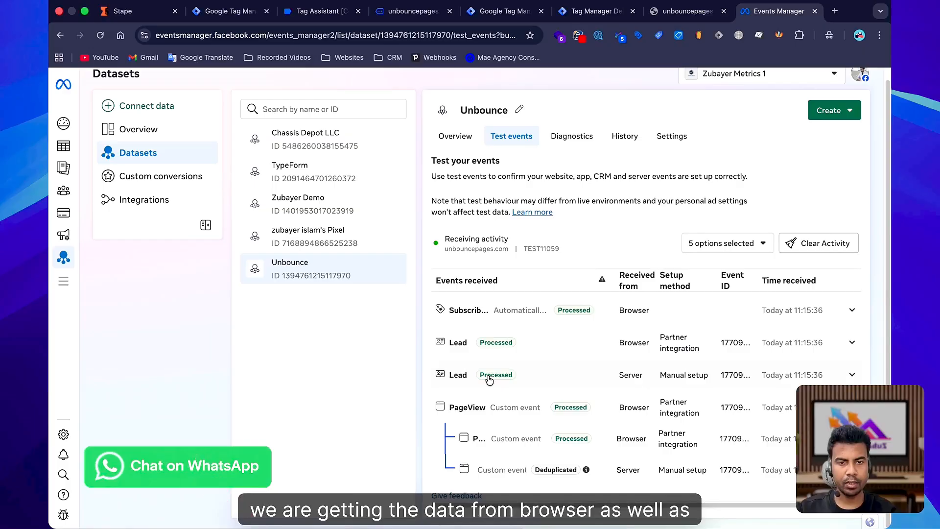
pyautogui.click(492, 344)
pyautogui.click(492, 344)
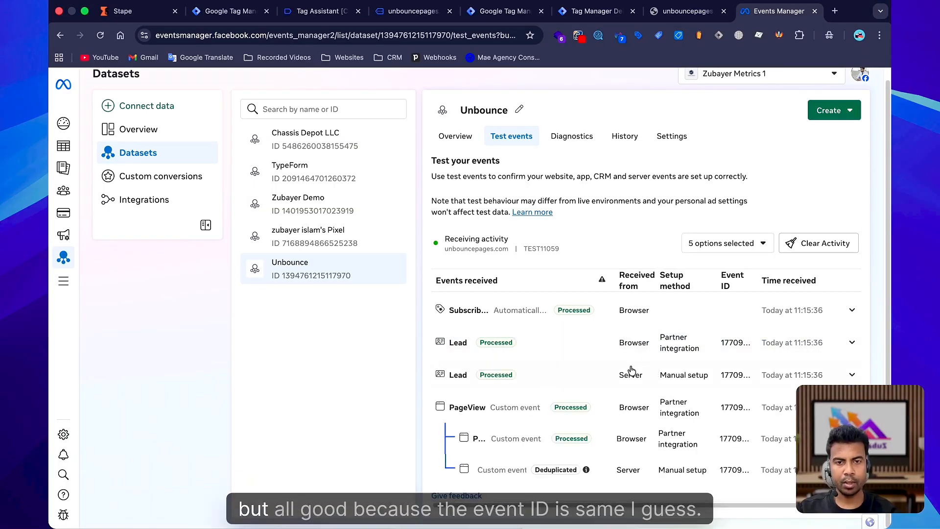
pyautogui.click(530, 344)
pyautogui.doubleClick(554, 384)
pyautogui.press('super+f')
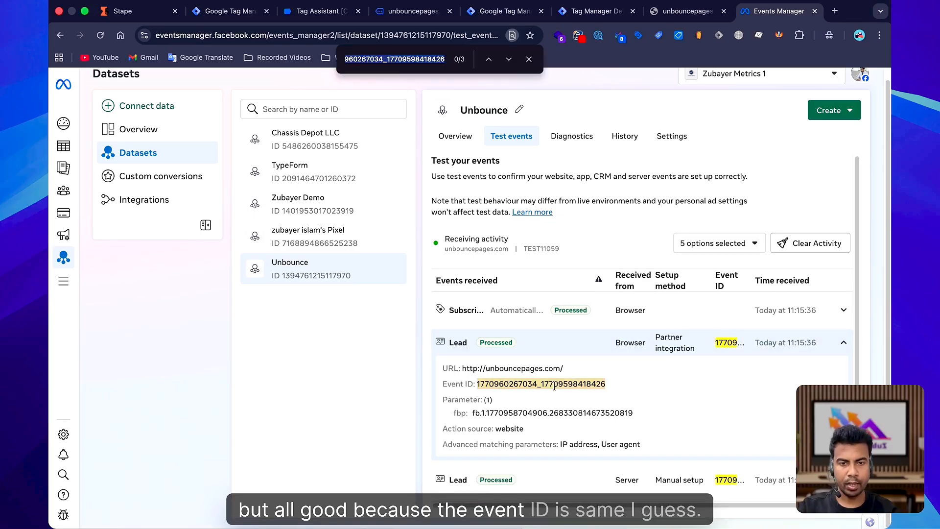
pyautogui.scroll(-3, 554, 385)
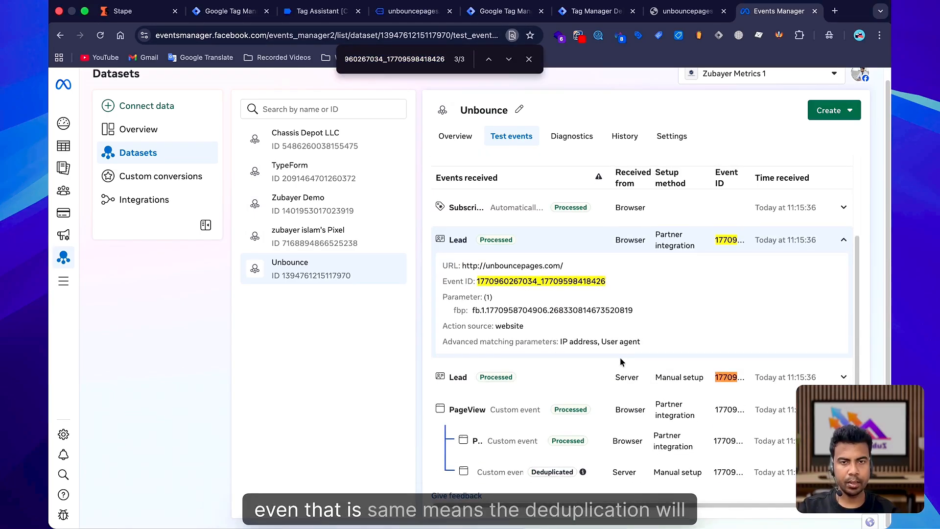
pyautogui.click(529, 59)
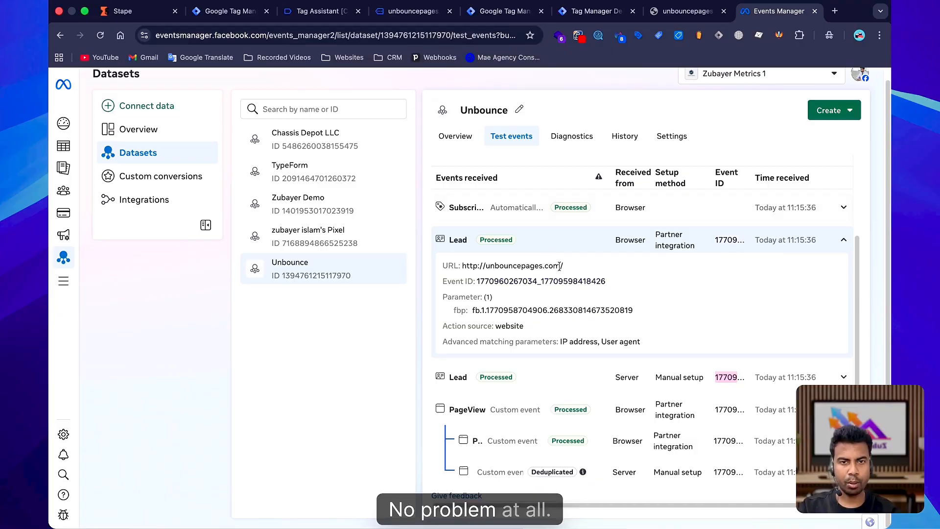
pyautogui.scroll(3, 506, 342)
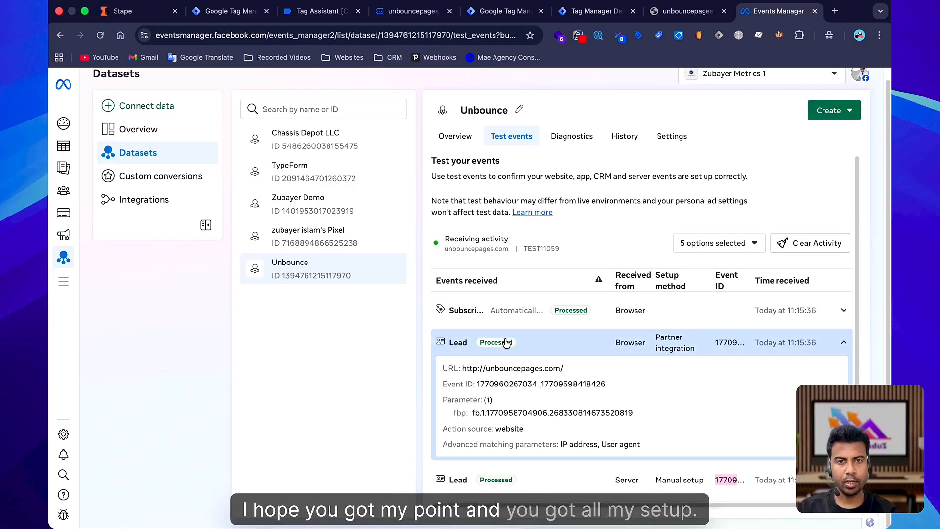